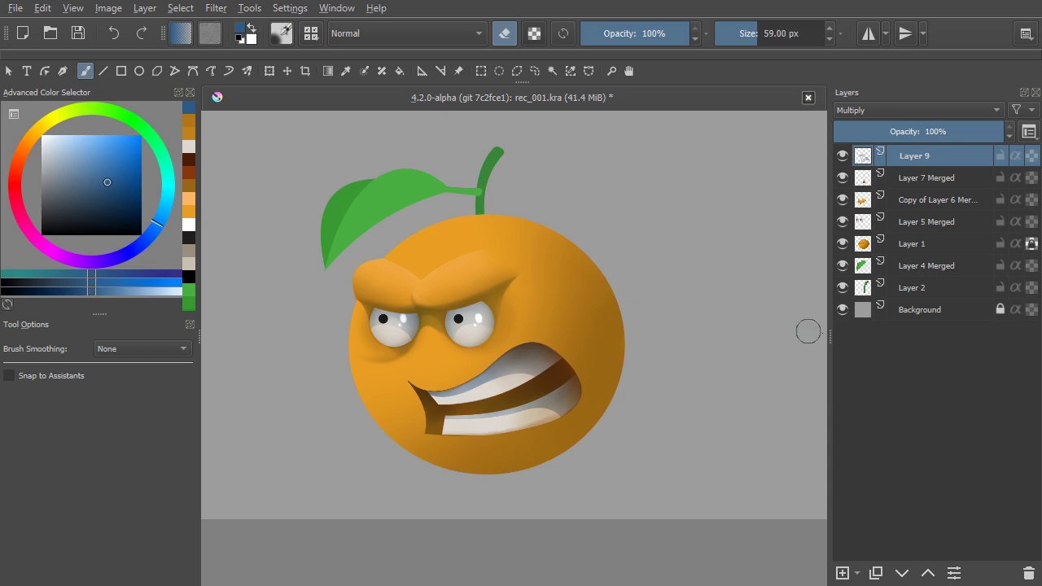
- Make Layer 2, which holds the stem, the active layer and lock its transparency
left_click(913, 293)
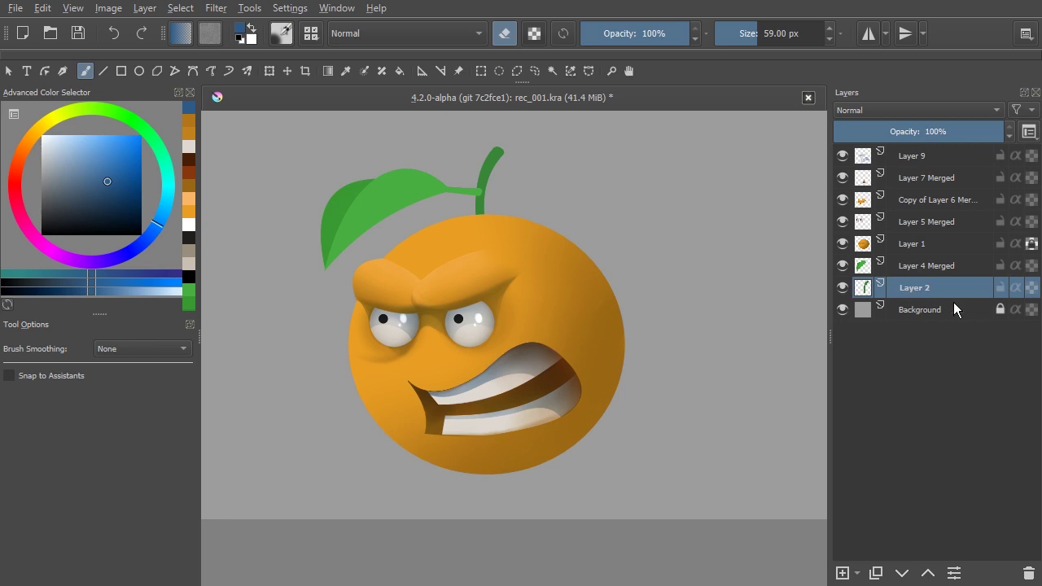
left_click(1032, 288)
left_click_drag(507, 181, 486, 161)
left_click_drag(517, 219, 502, 228)
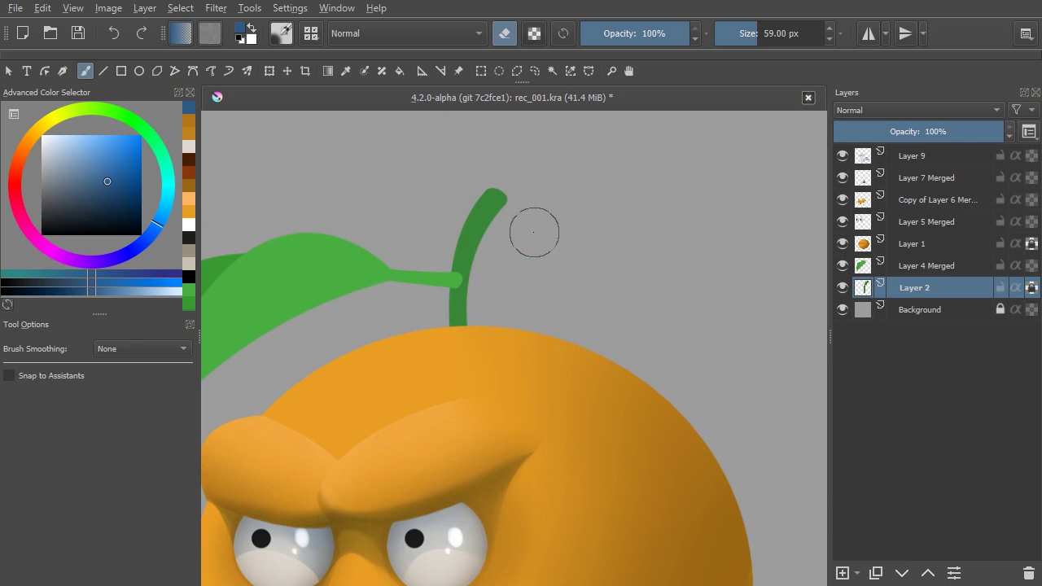
- Turn off eraser mode and tint the upper part of the stem ochre brown with a 110 px brush
key("e")
left_click_drag(508, 238, 528, 239)
left_click(189, 186)
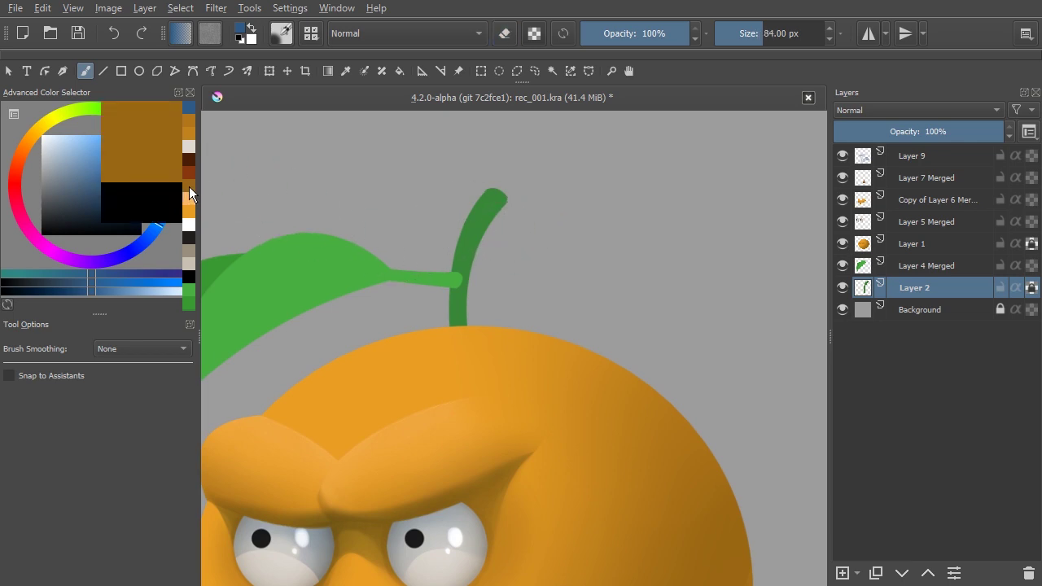
key("bracketright")
key("bracketright")
key("bracketright")
key("bracketright")
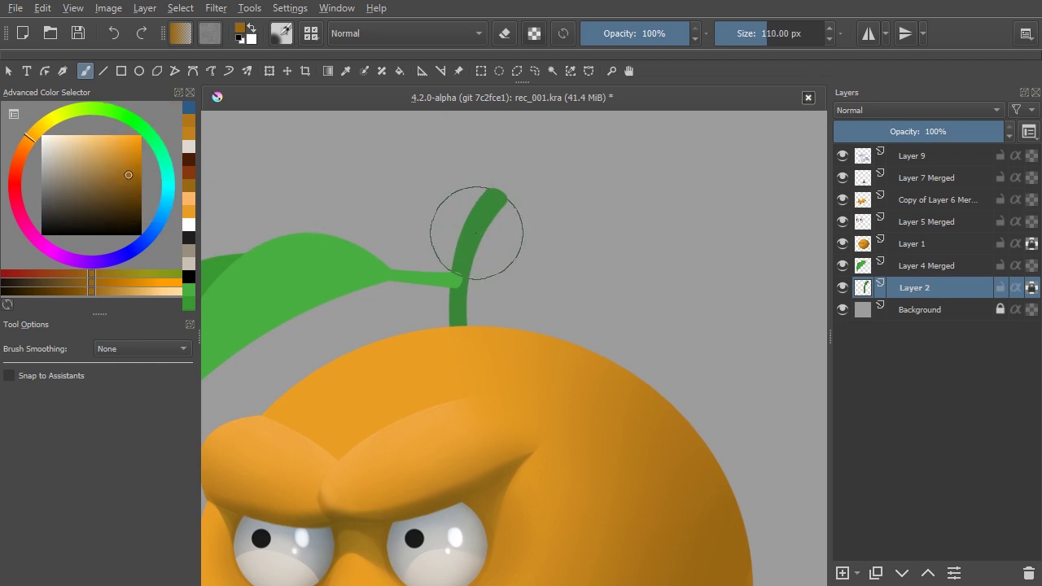
left_click_drag(493, 198, 492, 193)
- Choose a darker, less saturated brown and shade the tip of the stem with a 78 px brush
left_click_drag(116, 189, 96, 200)
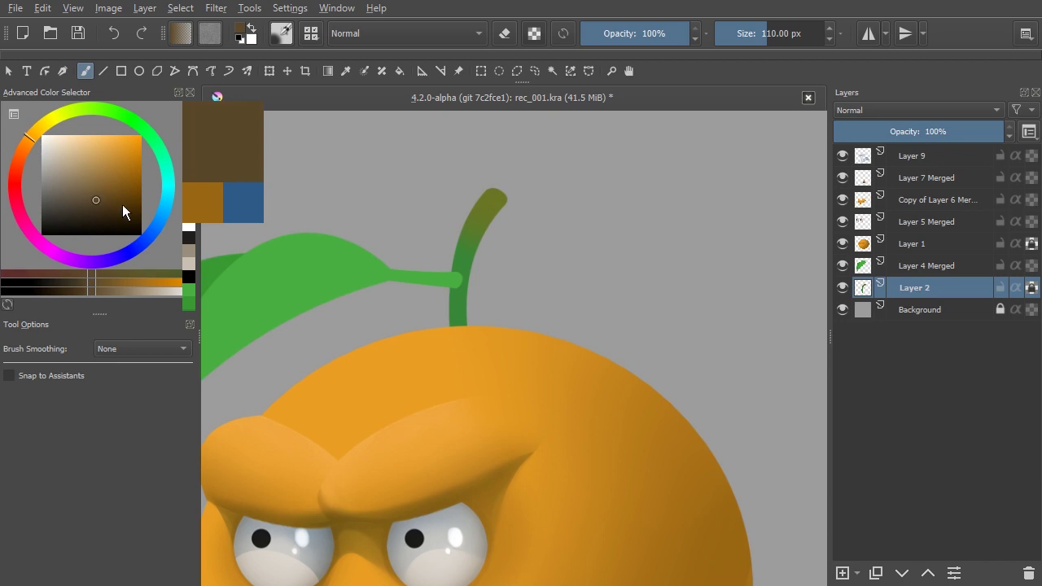
key("bracketleft")
key("bracketleft")
key("bracketleft")
key("bracketleft")
key("bracketleft")
mouse_move(499, 175)
left_mouse_down()
mouse_move(522, 198)
mouse_move(501, 201)
mouse_move(502, 180)
mouse_move(504, 196)
mouse_move(482, 192)
mouse_move(485, 235)
mouse_move(497, 188)
mouse_move(476, 254)
mouse_move(482, 245)
mouse_move(479, 303)
mouse_move(508, 294)
mouse_move(507, 317)
mouse_move(477, 269)
mouse_move(480, 221)
mouse_move(508, 232)
mouse_move(512, 295)
left_mouse_up()
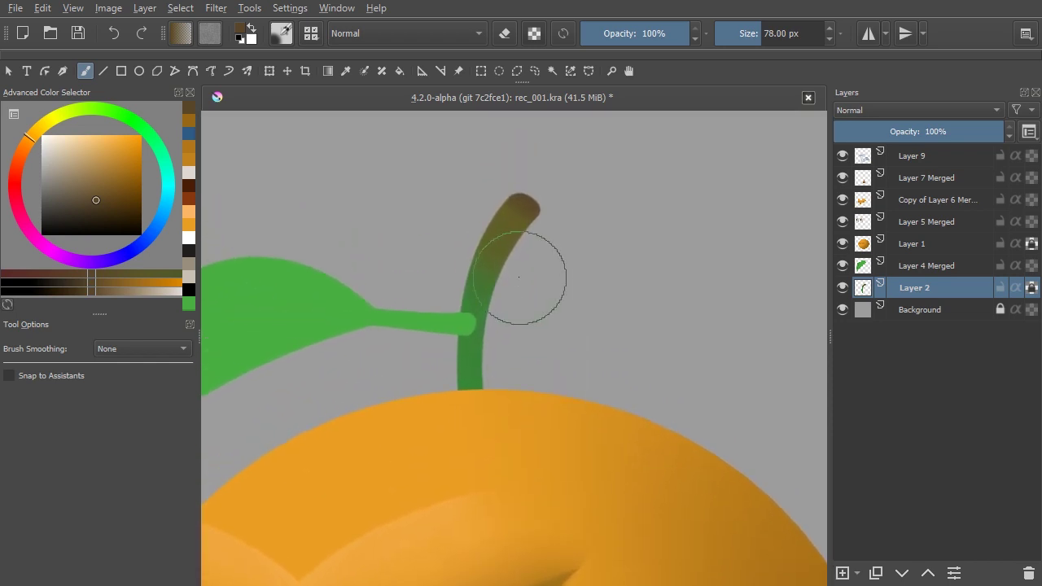
- Draw a closed path selection around the right half of the stem, along its whole length
key("s")
left_click(522, 187)
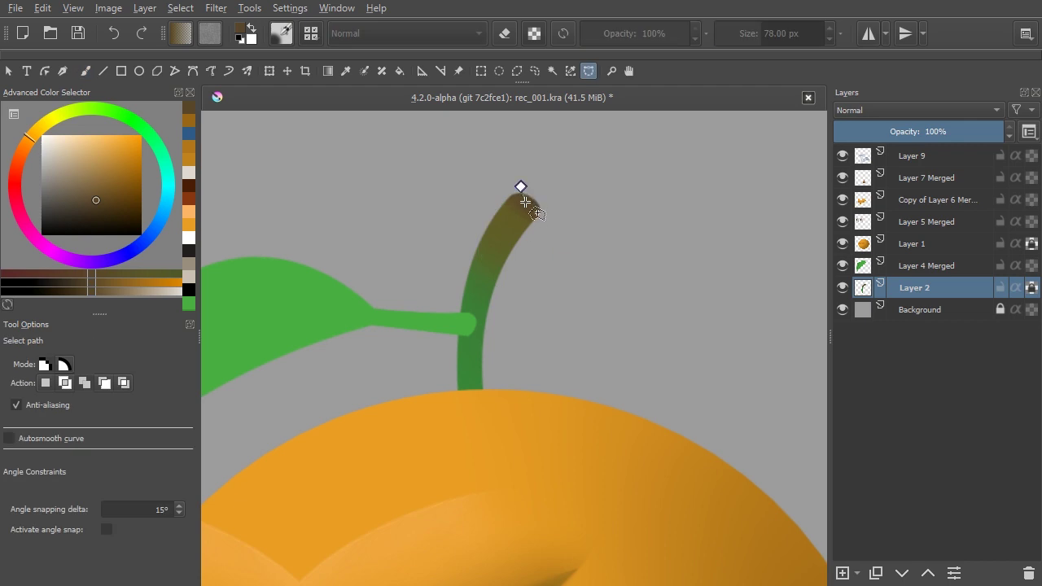
left_click(472, 324)
left_click(456, 332)
left_click(523, 401)
left_click(604, 202)
left_click(574, 173)
left_click(521, 186)
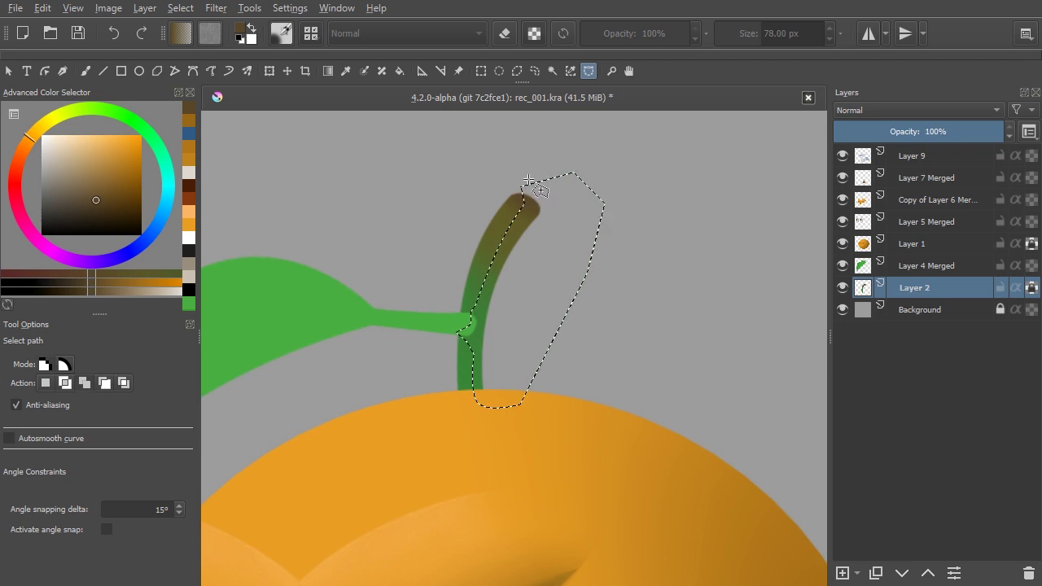
- Paint a blue Multiply shadow on the selected side of the stem with the 78 px soft airbrush, and remove the selection
key("b")
right_click(541, 277)
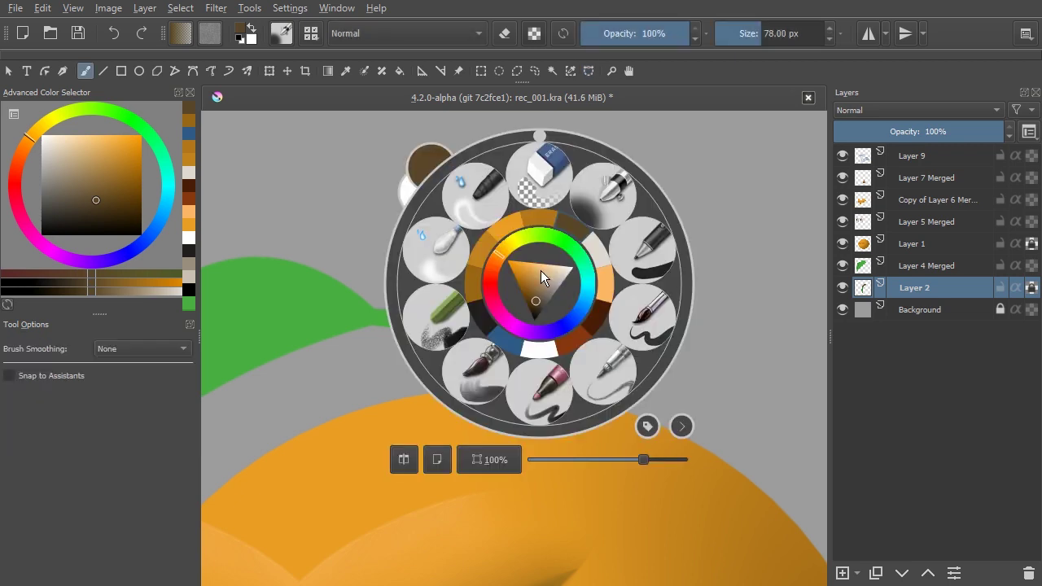
left_click(600, 202)
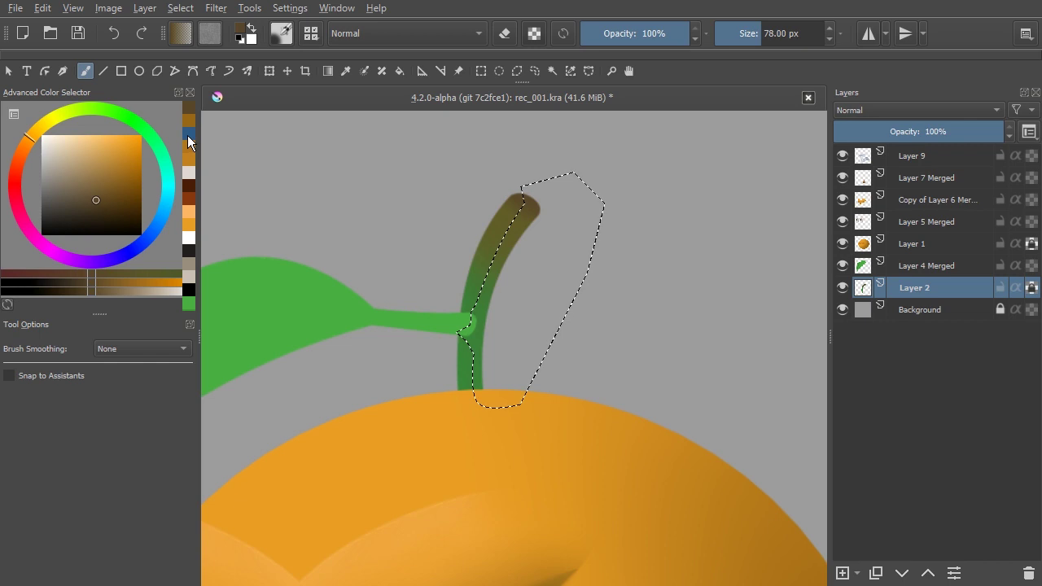
left_click(188, 135)
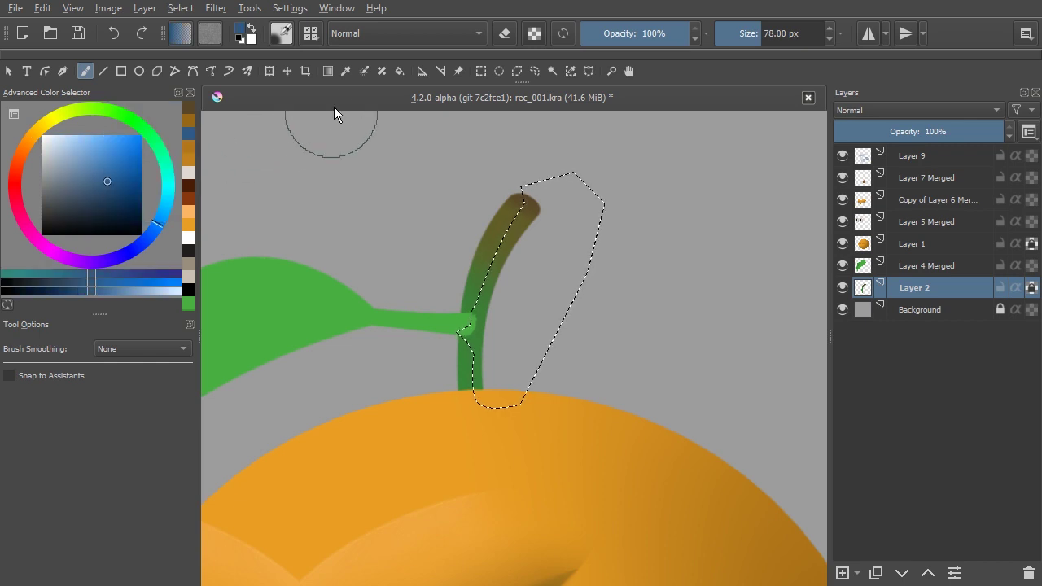
left_click(374, 32)
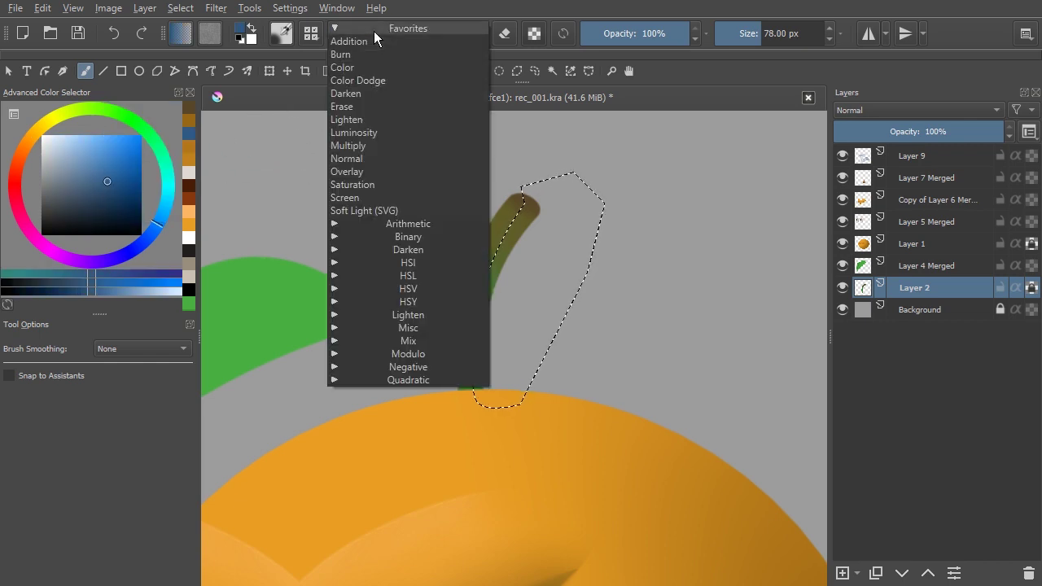
left_click(356, 148)
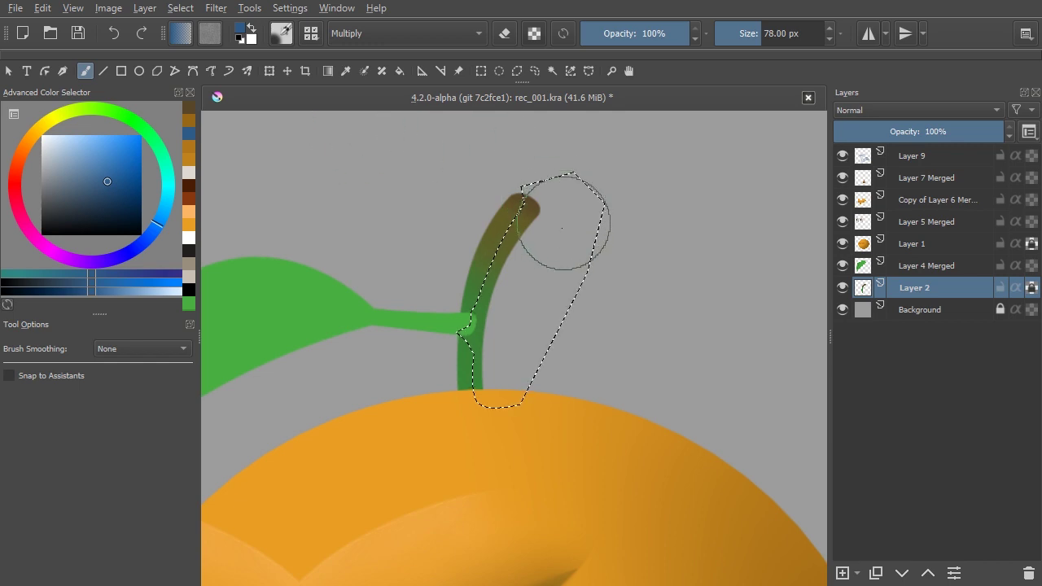
mouse_move(539, 208)
left_mouse_down()
mouse_move(509, 340)
mouse_move(506, 298)
mouse_move(514, 372)
mouse_move(516, 337)
mouse_move(570, 234)
left_mouse_up()
key("ctrl+shift+a")
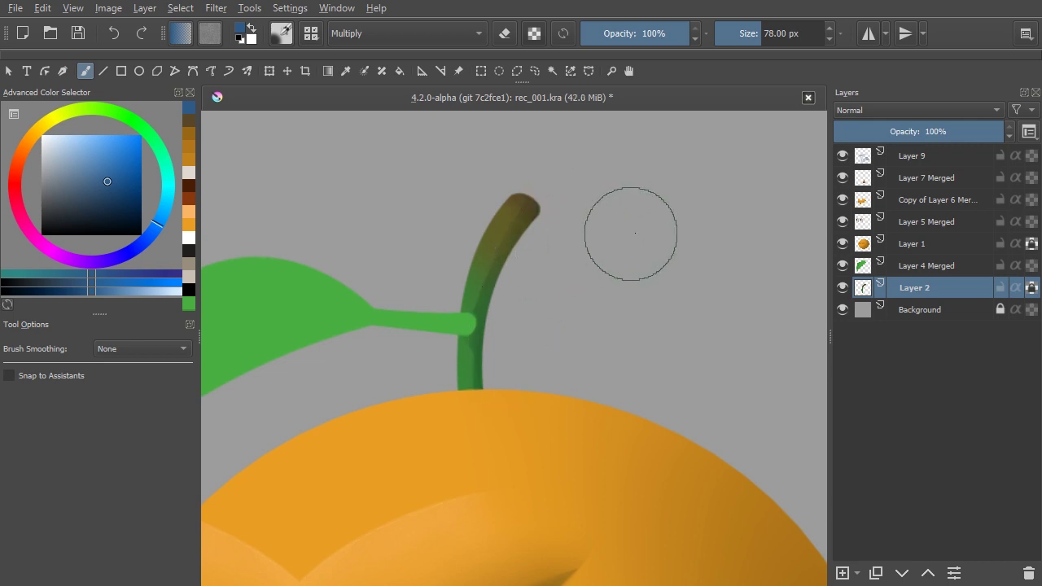
- Smooth the hard shadow edge along the stem with the wet blender brush at 10 px
scroll(493, 353, "up", 2)
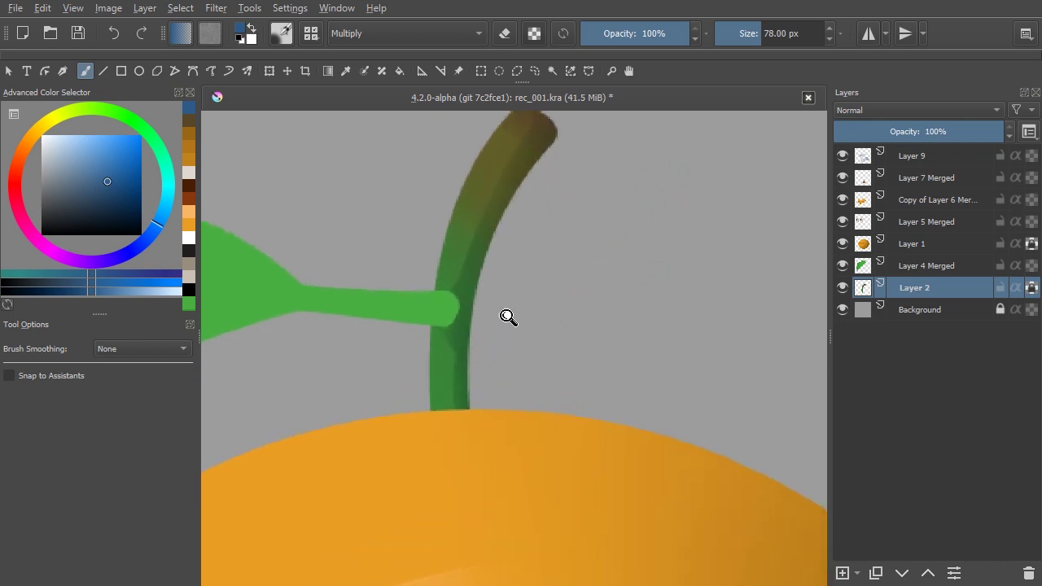
right_click(526, 311)
left_click(425, 273)
key("bracketleft")
key("bracketleft")
key("bracketleft")
key("bracketleft")
key("bracketleft")
key("bracketleft")
key("bracketleft")
key("bracketleft")
key("bracketleft")
key("bracketleft")
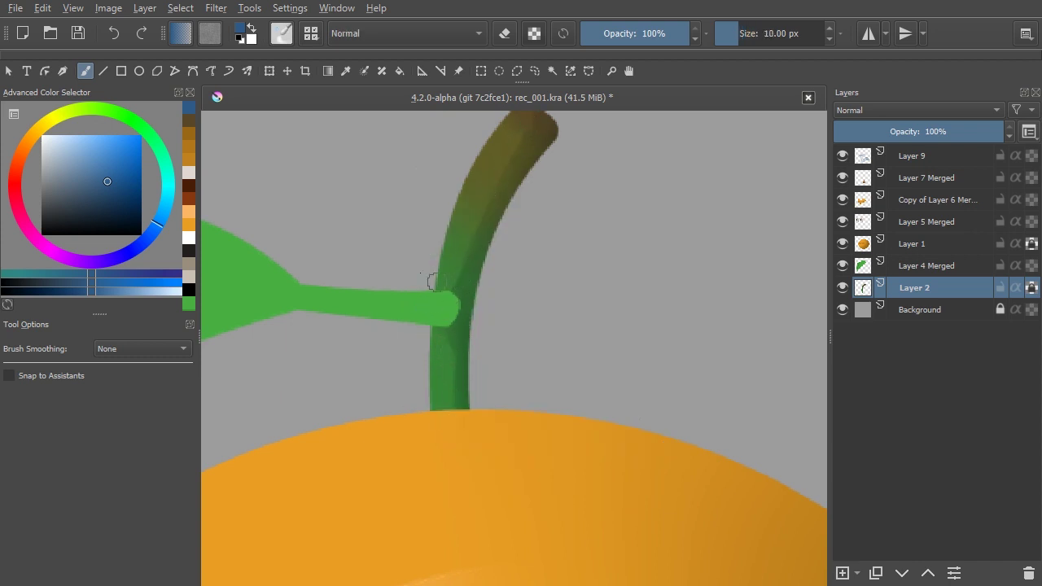
left_click_drag(434, 231, 541, 351)
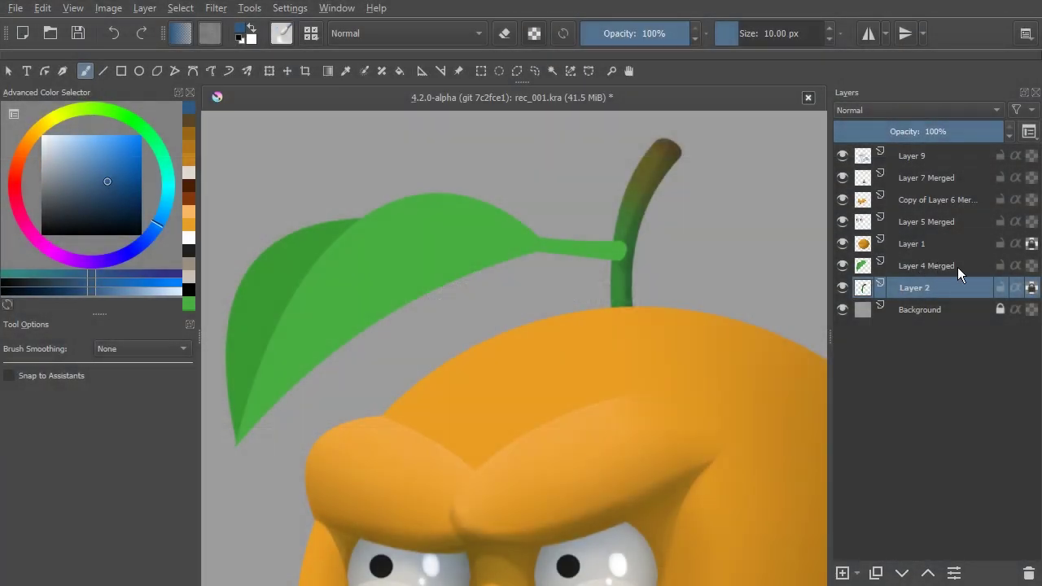
- Make Layer 4 Merged, which holds the leaf, the active layer and lock its transparency
left_click(961, 265)
left_click(1032, 267)
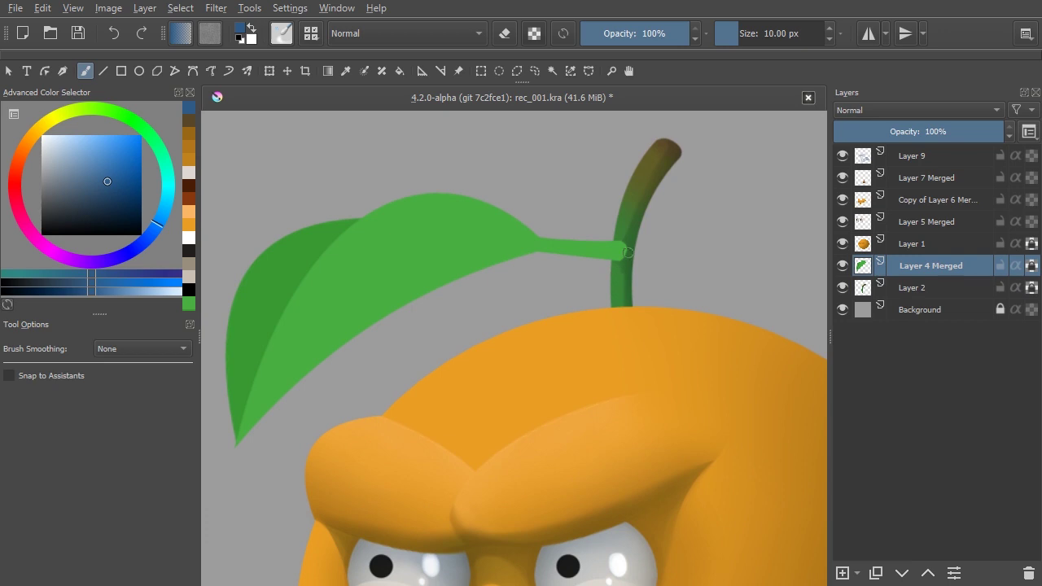
scroll(628, 253, "up", 2)
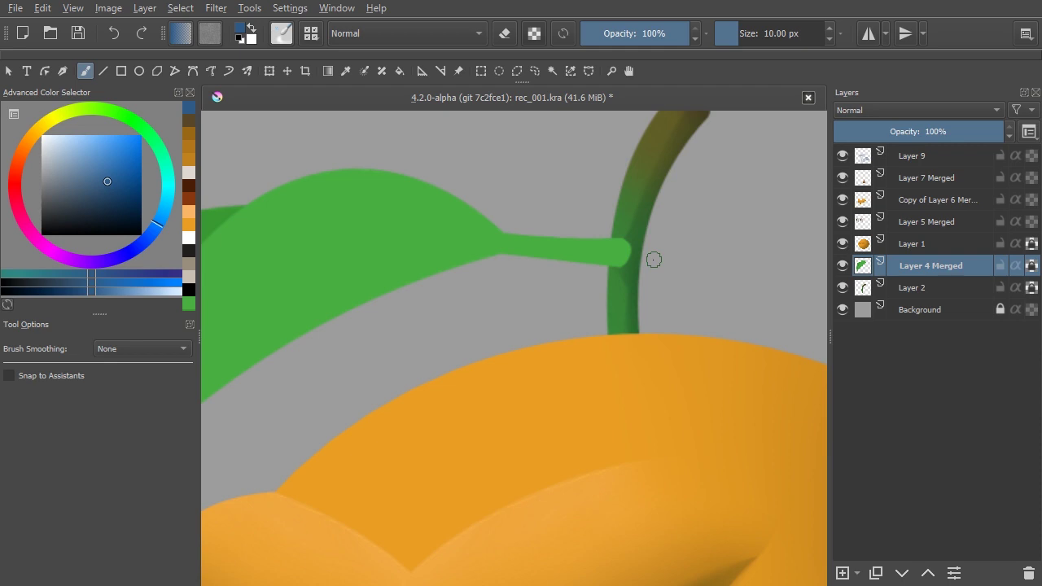
- Sample the stem's green and shade the leaf stalk with the soft airbrush in Normal mode at 41 px
right_click(655, 258)
left_click(717, 205)
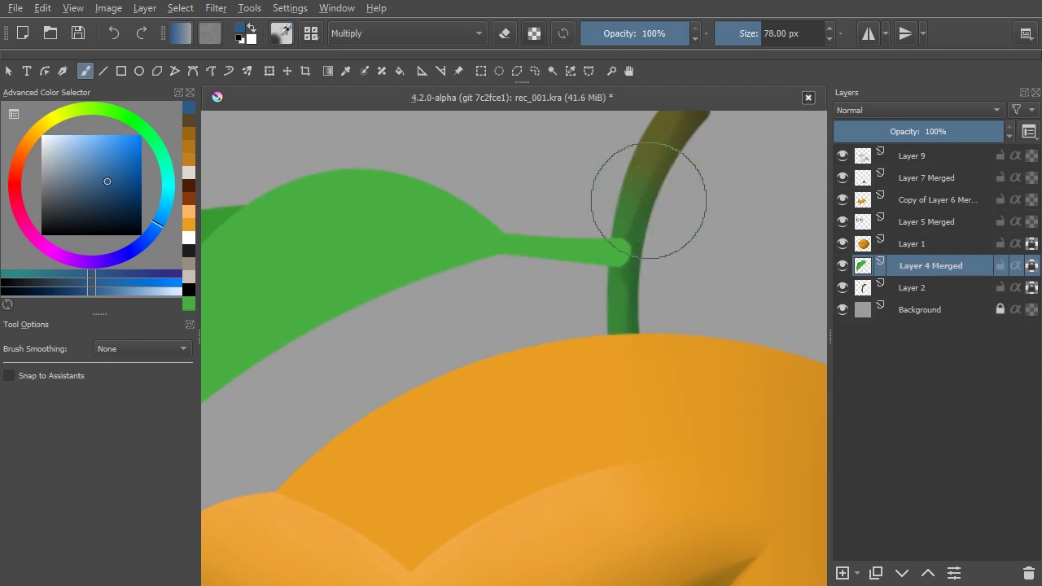
left_click(385, 34)
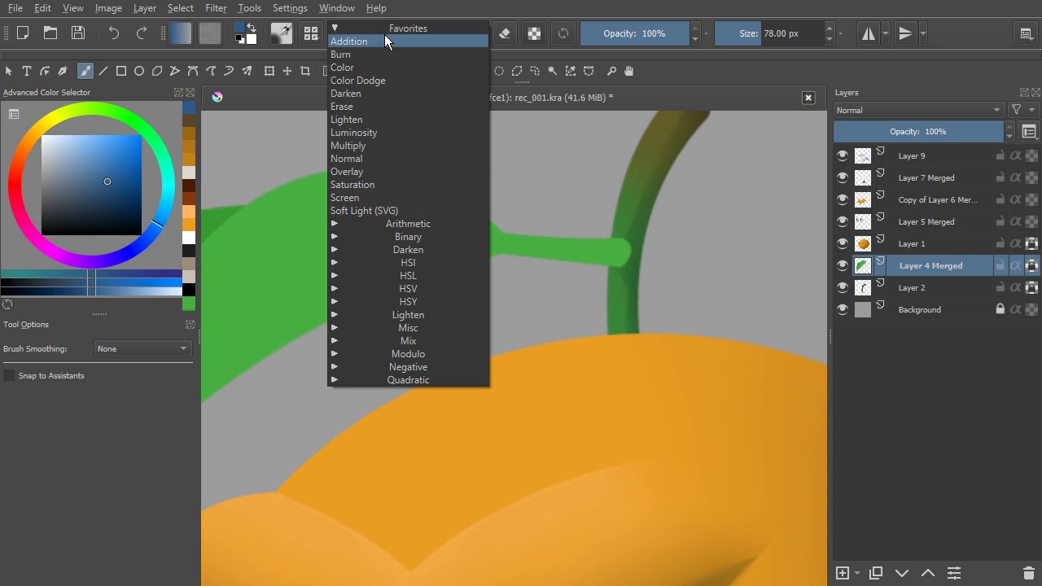
left_click(377, 158)
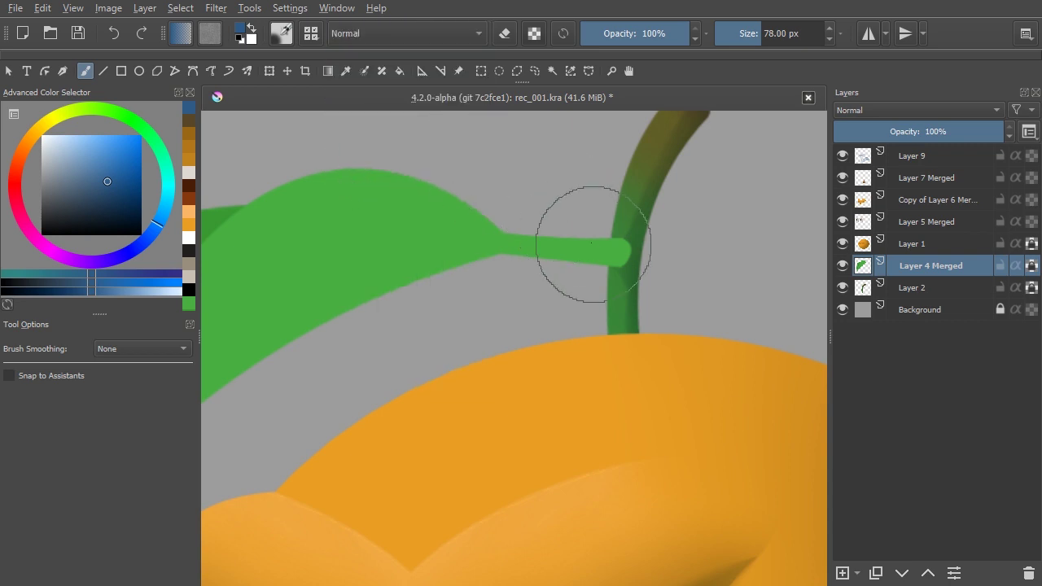
key("ctrl")
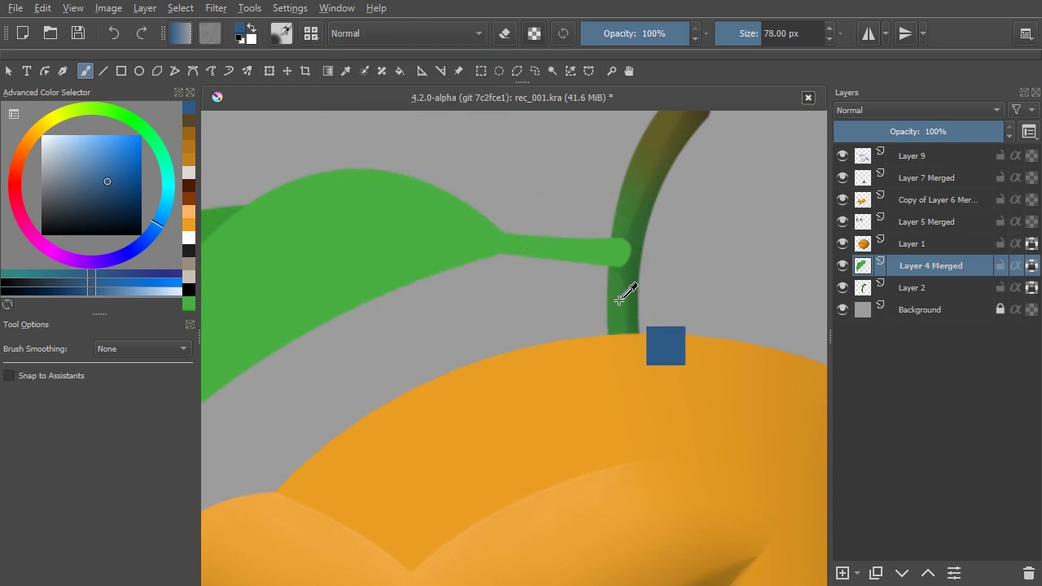
left_click(620, 300, "ctrl")
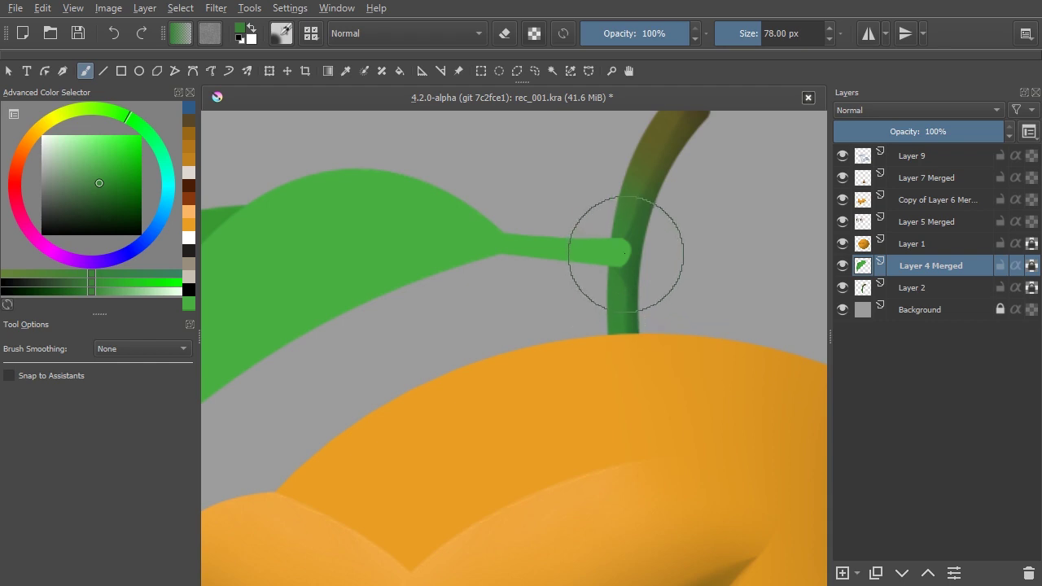
key("bracketleft")
key("bracketleft")
key("bracketleft")
key("bracketleft")
mouse_move(556, 256)
left_mouse_down()
mouse_move(595, 263)
mouse_move(611, 244)
left_mouse_up()
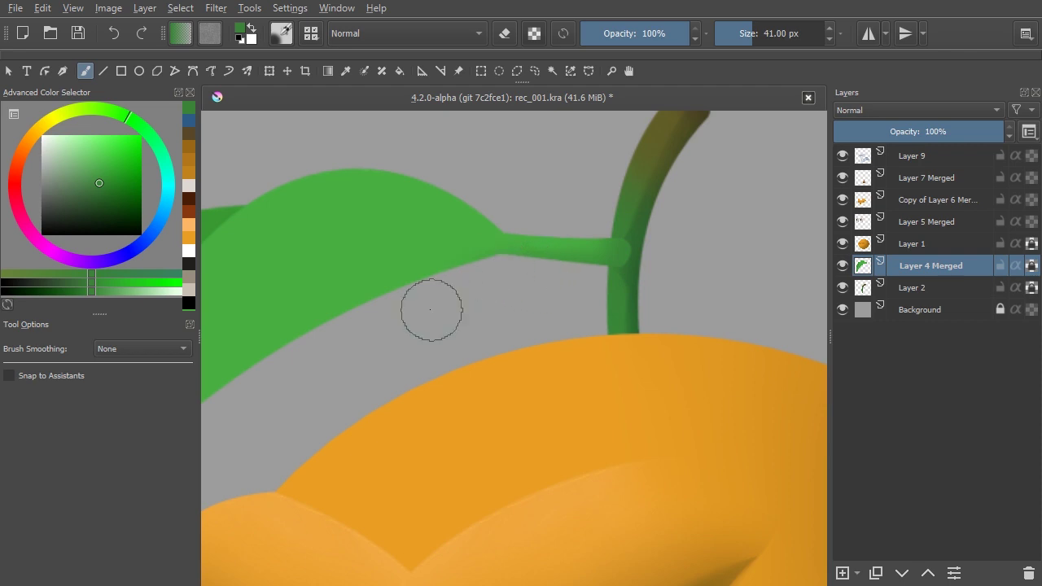
- Draw a closed path selection around the dark back part of the leaf, following its fold line
scroll(562, 260, "down", 1)
mouse_move(562, 259)
left_mouse_down()
mouse_move(542, 302)
mouse_move(600, 291)
left_mouse_up()
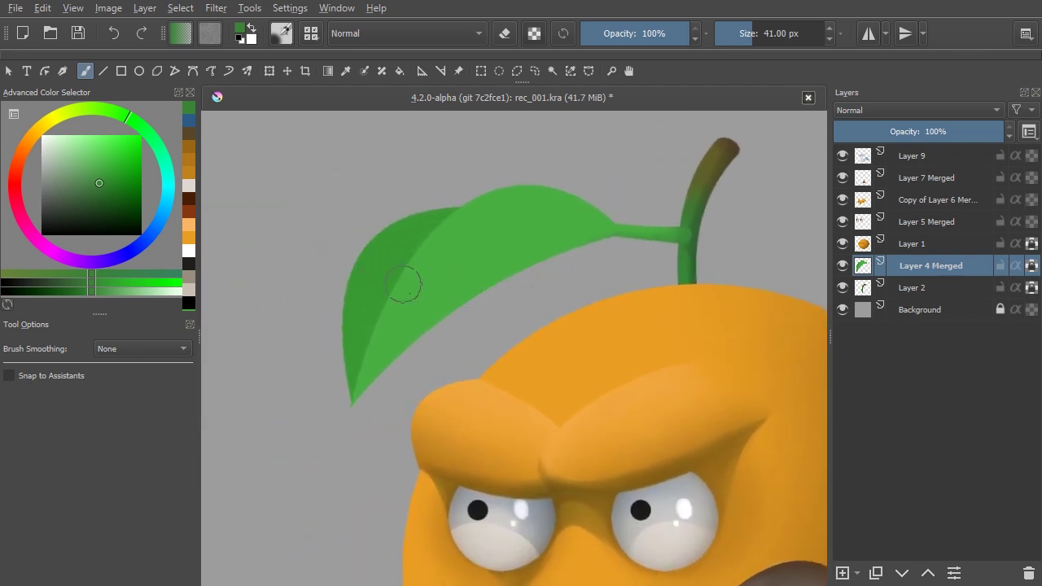
scroll(387, 298, "up", 1)
left_click_drag(388, 266, 391, 258)
left_click_drag(393, 257, 441, 276)
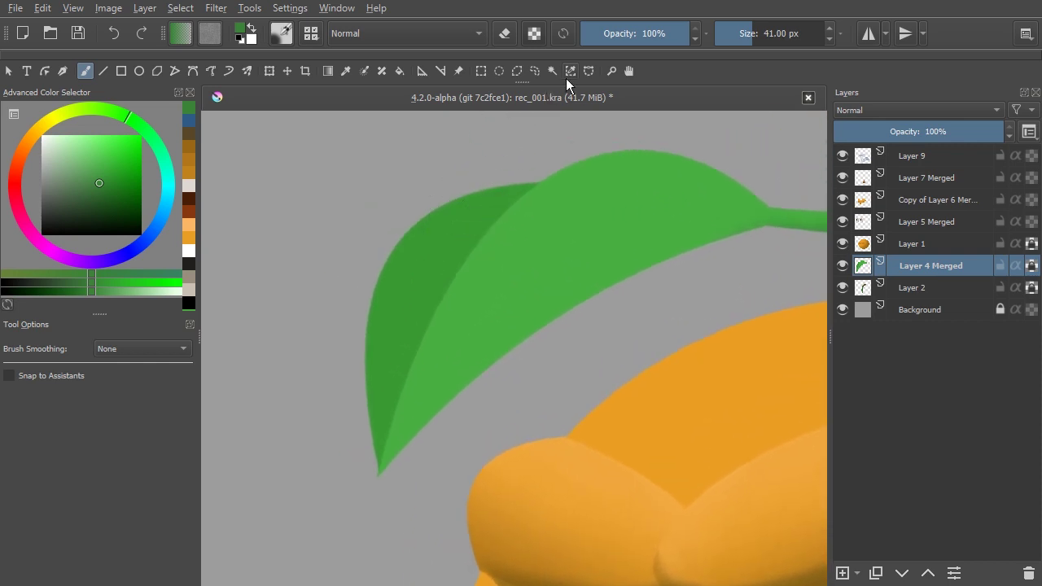
left_click(590, 71)
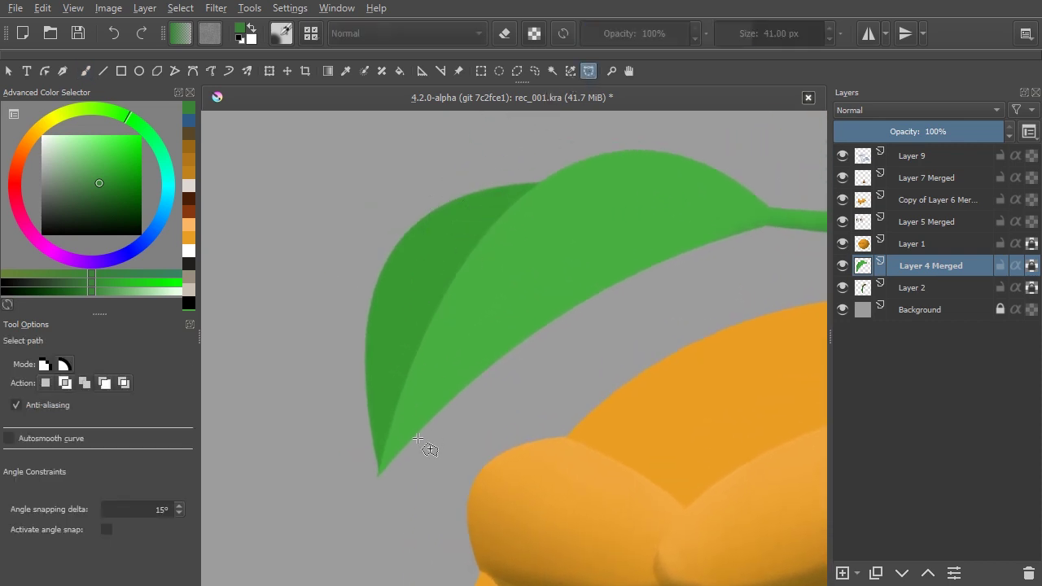
left_click(380, 475)
left_click_drag(541, 183, 668, 99)
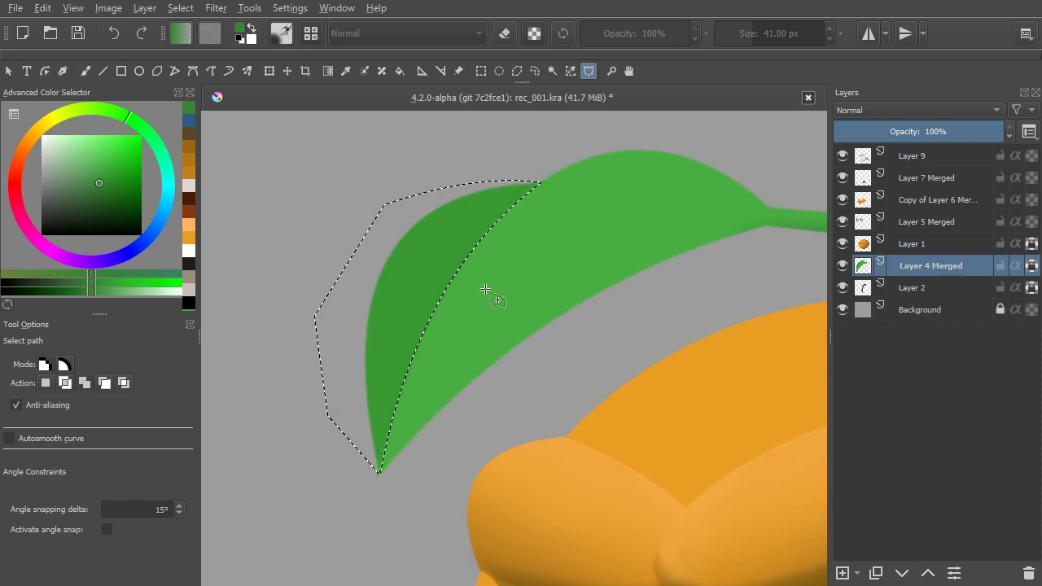
- Sample and darken the back leaf part's green, shade along the fold with an 84 px brush, and remove the selection
key("b")
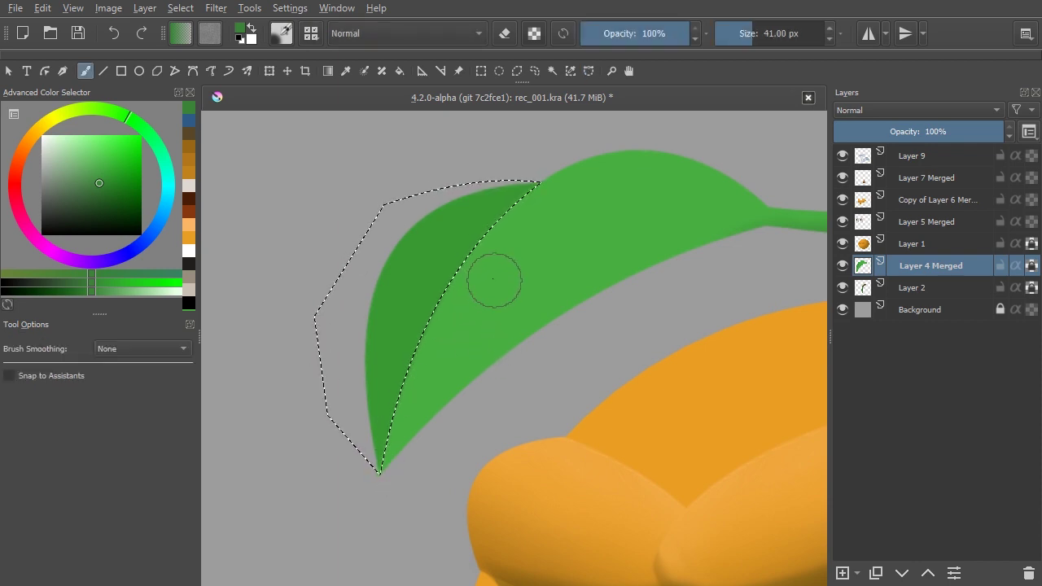
left_click(427, 256, "ctrl")
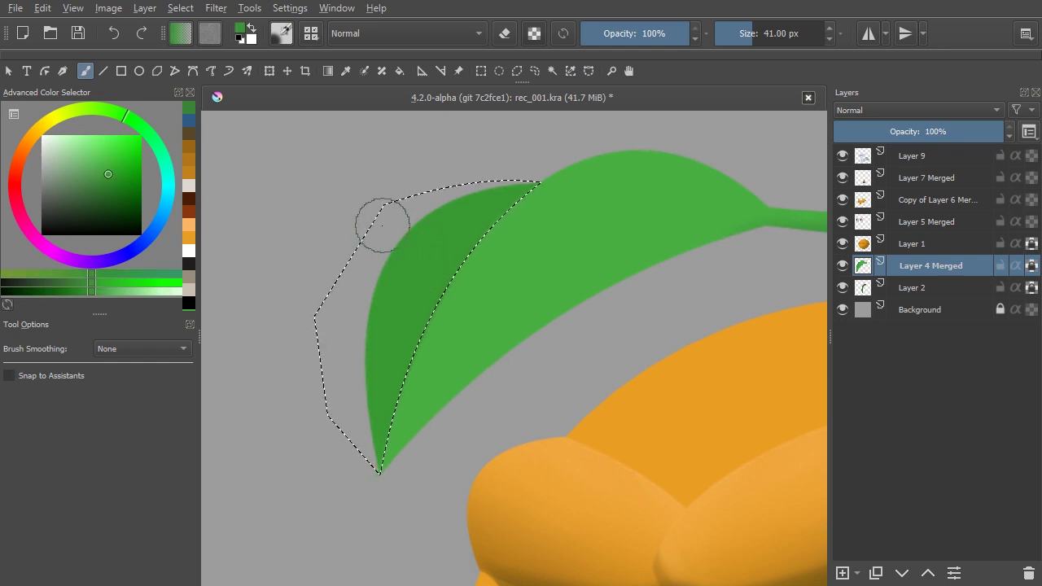
key("k")
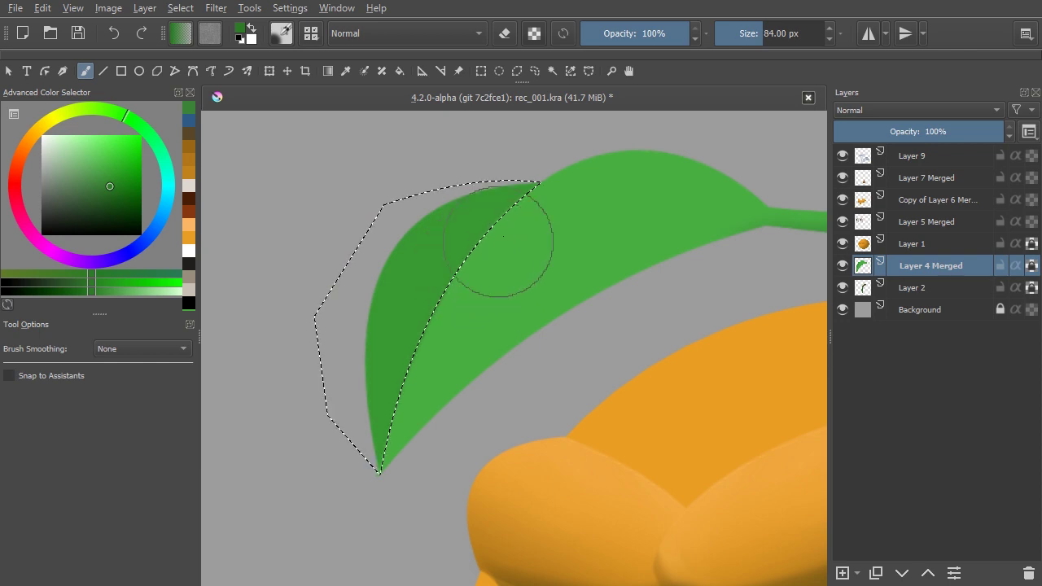
mouse_move(533, 230)
left_mouse_down()
mouse_move(400, 378)
mouse_move(529, 237)
mouse_move(460, 289)
mouse_move(419, 340)
mouse_move(550, 224)
mouse_move(523, 236)
mouse_move(341, 453)
mouse_move(543, 260)
mouse_move(390, 450)
mouse_move(486, 340)
mouse_move(429, 419)
mouse_move(399, 491)
mouse_move(428, 399)
mouse_move(412, 412)
mouse_move(386, 496)
mouse_move(438, 356)
mouse_move(401, 418)
mouse_move(420, 382)
mouse_move(489, 285)
mouse_move(557, 229)
mouse_move(477, 268)
mouse_move(513, 257)
mouse_move(473, 300)
mouse_move(413, 408)
left_mouse_up()
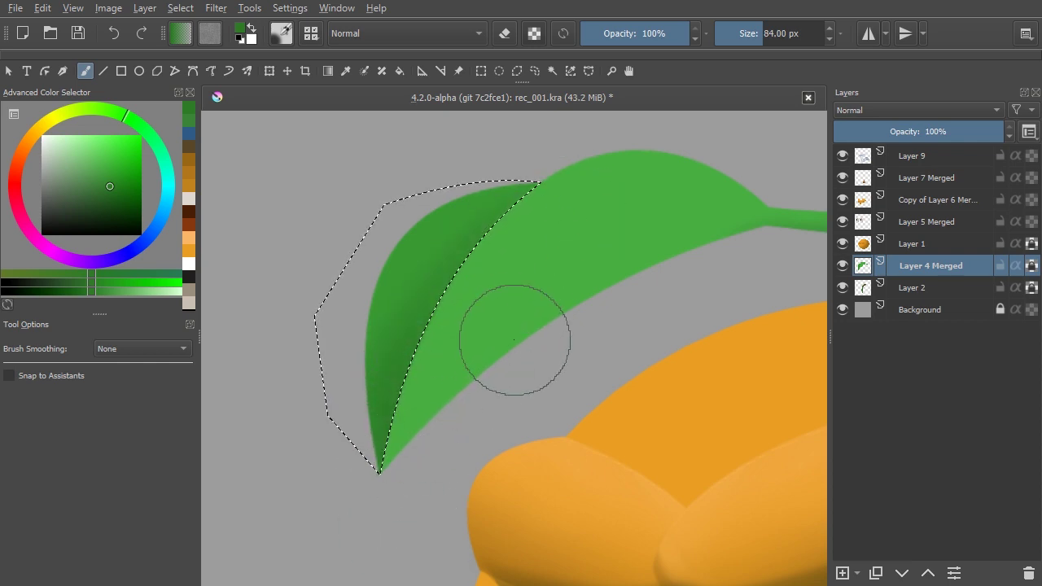
key("ctrl+shift+a")
- Draw a closed path selection over the front part of the leaf and its stalk, running just inside the upper edge
left_click_drag(518, 299, 383, 337)
left_click_drag(380, 375, 389, 318)
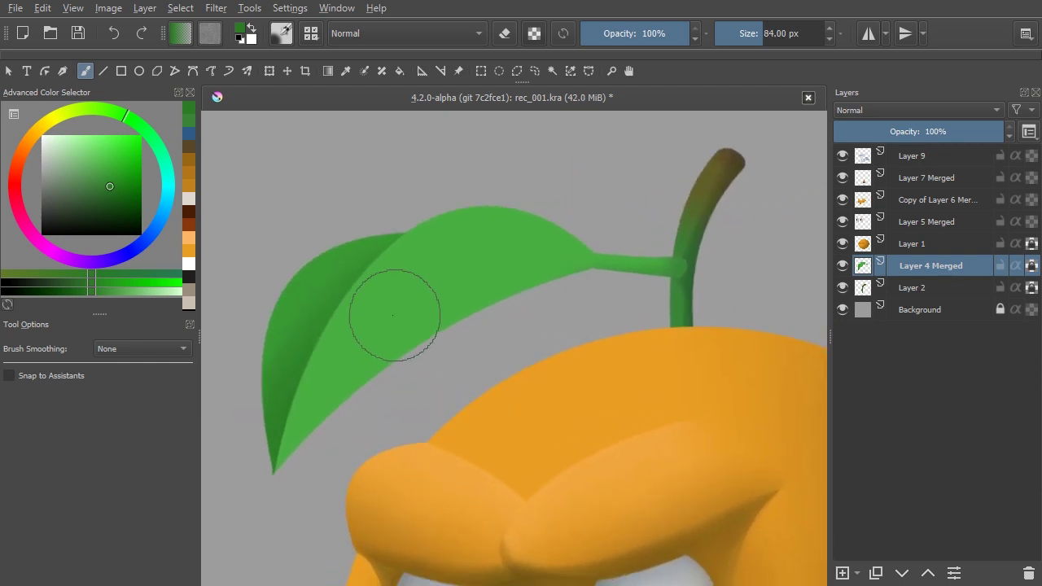
key("s")
left_click(283, 471)
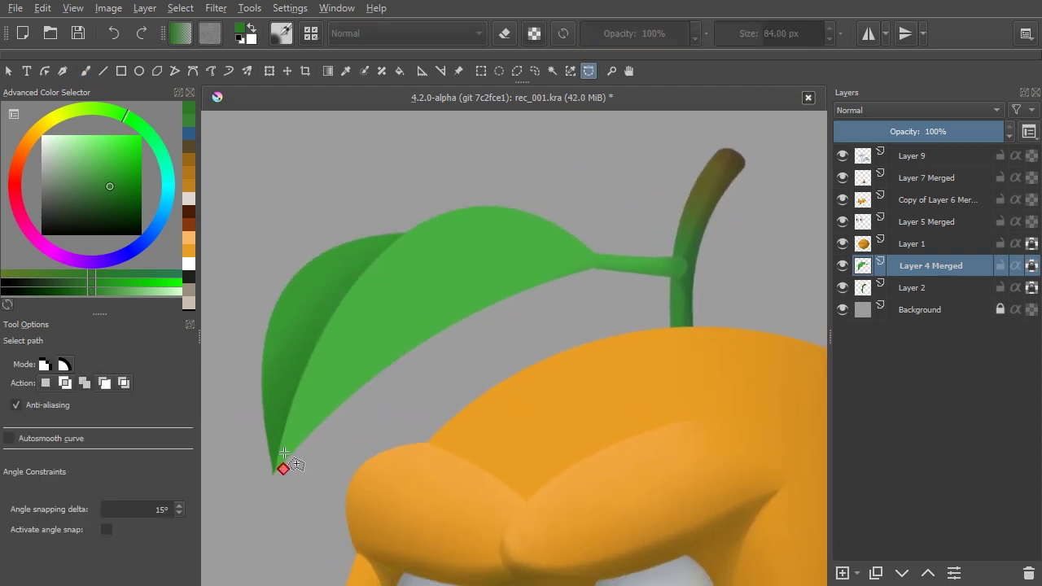
left_click_drag(473, 228, 599, 206)
left_click(636, 192)
left_click(576, 171)
left_click(491, 178)
left_click(468, 226)
- Sample the front leaf's green, darken the selected area with a much larger soft airbrush, restore the smaller brush size and remove the selection
scroll(505, 285, "down", 2)
key("b")
left_click(468, 281, "ctrl")
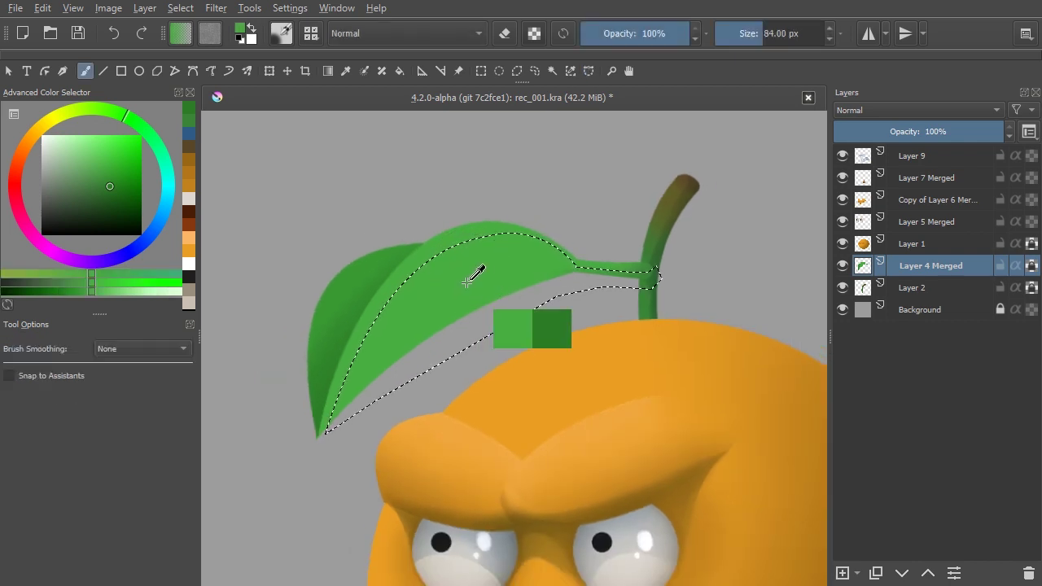
key("]")
key("]")
key("]")
key("]")
key("]")
key("]")
key("]")
key("]")
key("]")
key("]")
key("]")
mouse_move(379, 408)
left_mouse_down()
mouse_move(423, 309)
mouse_move(465, 296)
mouse_move(545, 301)
mouse_move(591, 280)
mouse_move(533, 279)
mouse_move(489, 298)
mouse_move(372, 407)
mouse_move(523, 265)
left_mouse_up()
key("[")
key("[")
key("[")
key("[")
key("[")
key("[")
key("[")
key("[")
key("[")
key("[")
key("[")
key("ctrl+shift+a")
- Choose the blending brush, set it to 20 px and smooth the shading on the front part of the leaf
scroll(489, 310, "up", 2)
mouse_move(421, 311)
left_mouse_down()
mouse_move(509, 253)
mouse_move(434, 330)
left_mouse_up()
right_click(435, 324)
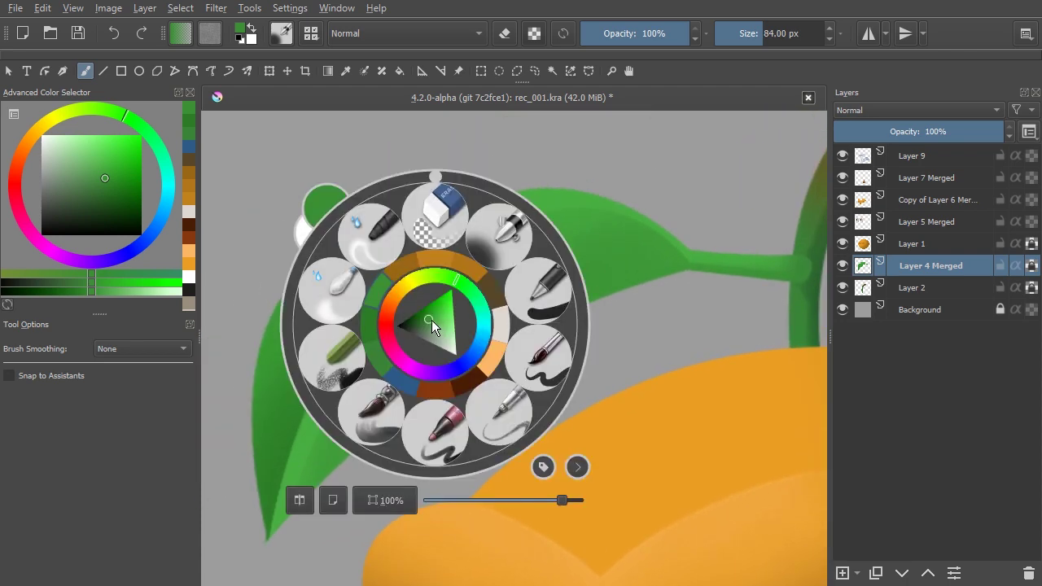
left_click(350, 310)
key("bracketright")
key("bracketright")
key("bracketright")
key("bracketright")
key("bracketright")
key("bracketright")
key("bracketright")
key("bracketright")
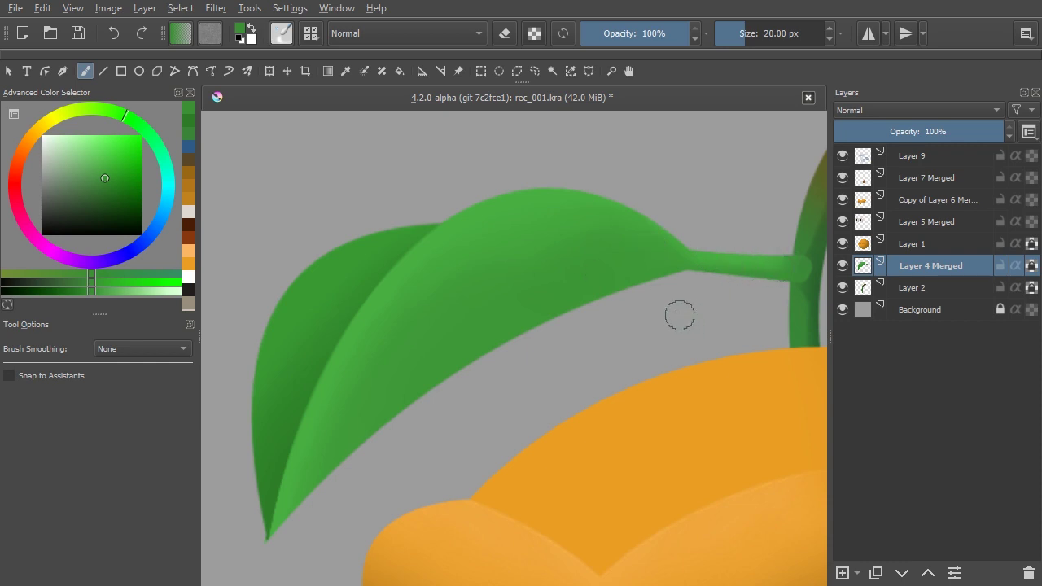
left_click_drag(570, 250, 521, 289)
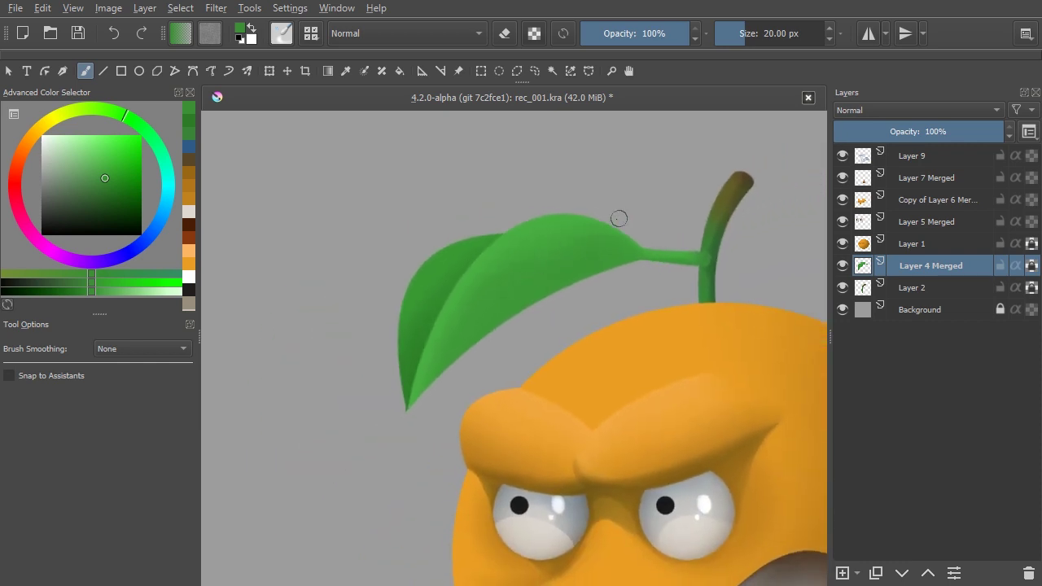
- Draw a closed path selection along the underside of the leaf stalk, from its joint with the stem to the leaf base
left_click_drag(680, 253, 604, 259)
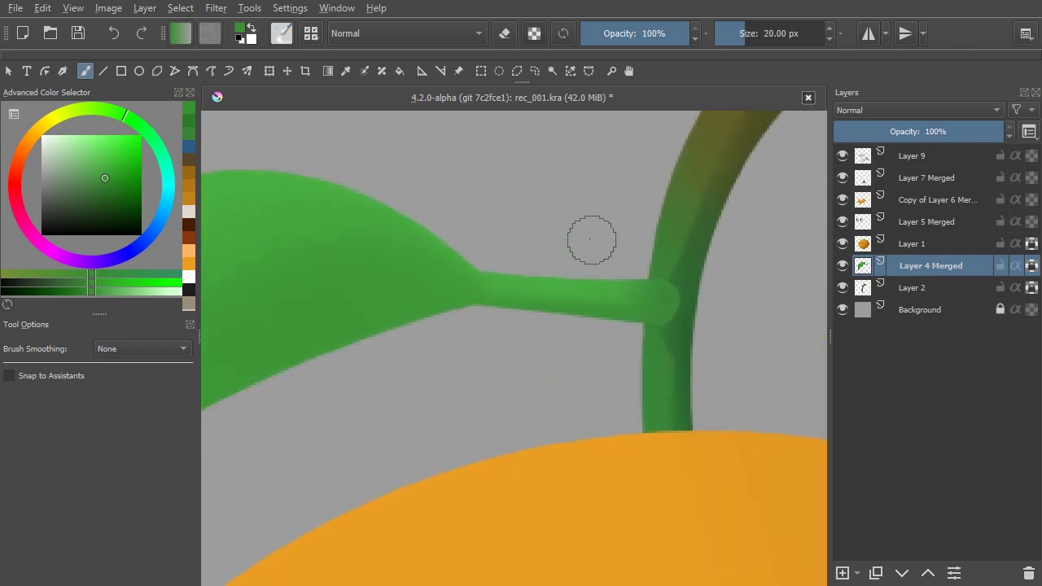
key("s")
left_click(670, 282)
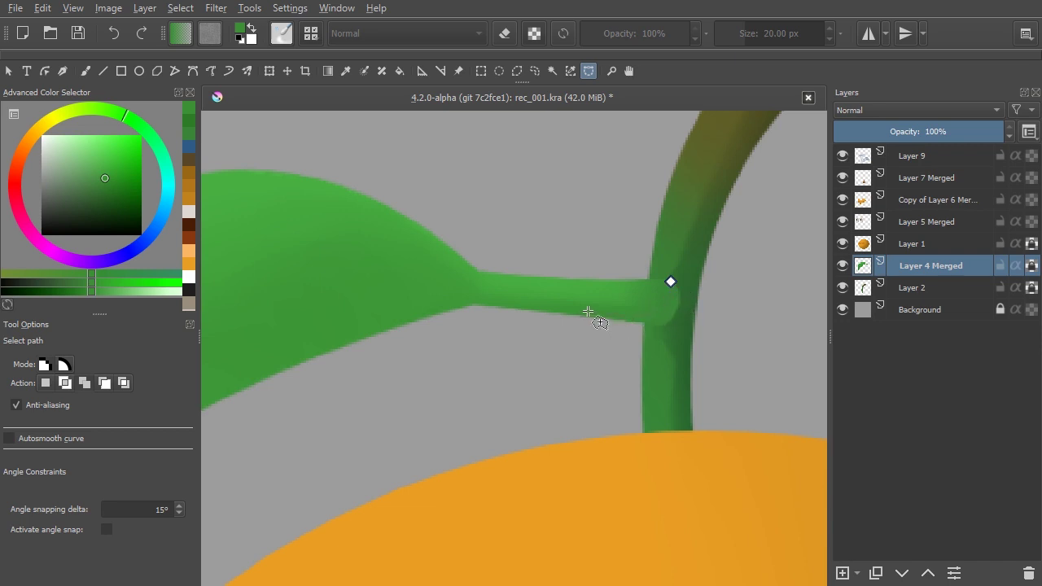
left_click(474, 270)
left_click(471, 289)
left_click(410, 332)
left_click(590, 335)
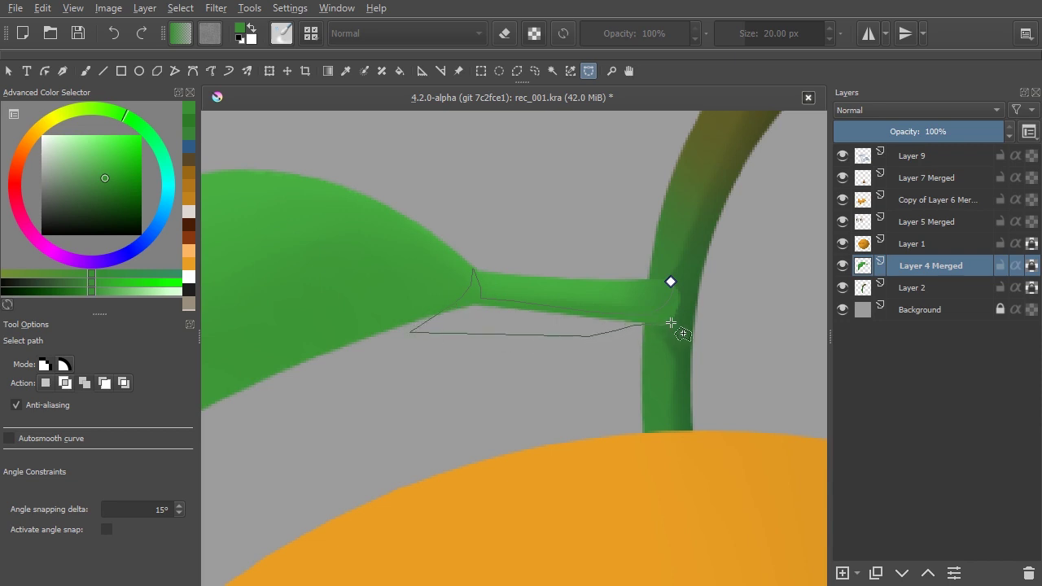
left_click(671, 282)
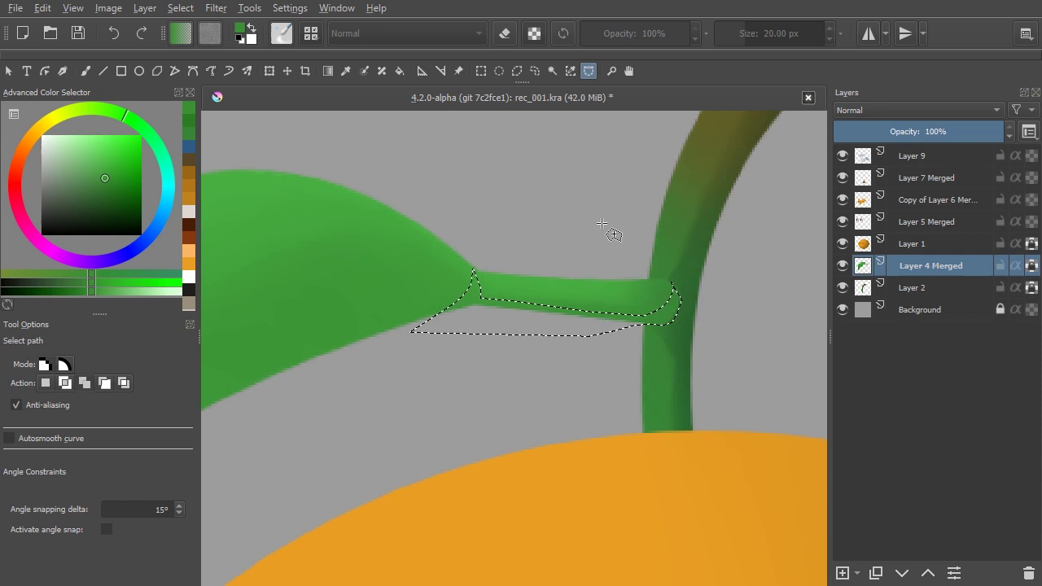
- Sample the stem's dark green, shade the stalk's underside with the soft airbrush at 30 px, and remove the selection
key("b")
key("ctrl")
left_click(702, 277, "ctrl")
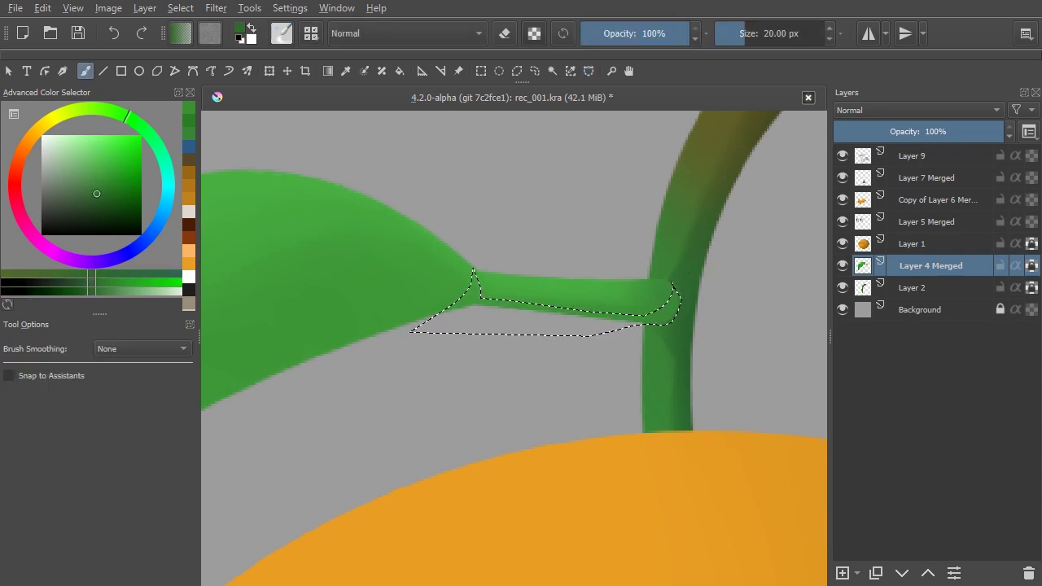
right_click(575, 284)
left_click(641, 195)
key("bracketleft")
key("bracketleft")
key("bracketleft")
key("bracketleft")
key("bracketleft")
key("bracketleft")
key("bracketleft")
key("bracketleft")
key("bracketleft")
key("bracketleft")
key("bracketleft")
key("bracketleft")
mouse_move(446, 332)
left_mouse_down()
mouse_move(434, 345)
mouse_move(517, 317)
mouse_move(652, 334)
mouse_move(676, 317)
mouse_move(635, 334)
mouse_move(500, 307)
mouse_move(516, 312)
left_mouse_up()
key("ctrl+shift+a")
- Soften the shadow where the stalk meets the leaf with the blending brush, starting at 10 px and enlarging it
scroll(562, 249, "up", 4)
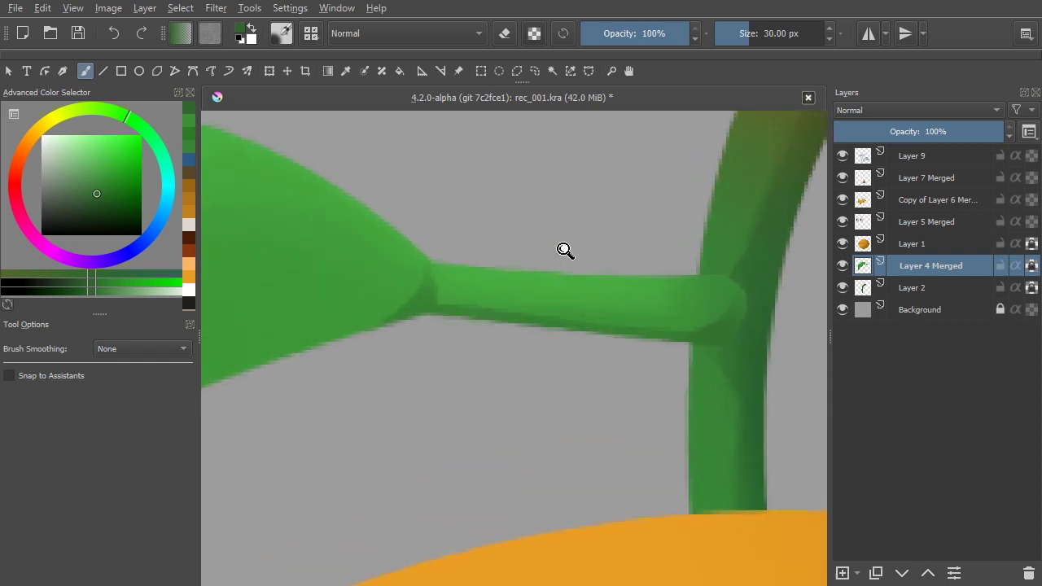
right_click(485, 304)
left_click(398, 268)
key("bracketleft")
key("bracketleft")
key("bracketleft")
key("bracketleft")
key("bracketleft")
key("bracketleft")
key("bracketleft")
key("bracketleft")
key("bracketleft")
key("bracketleft")
key("bracketleft")
key("bracketleft")
key("bracketleft")
key("bracketleft")
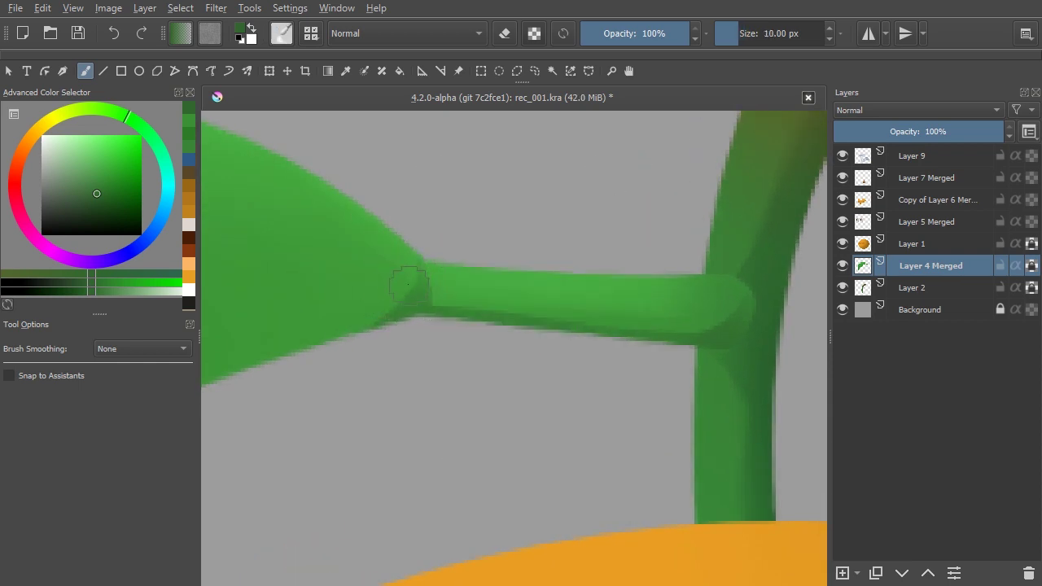
key("bracketright")
key("bracketright")
key("bracketright")
key("bracketright")
key("bracketright")
key("bracketright")
key("bracketright")
key("bracketright")
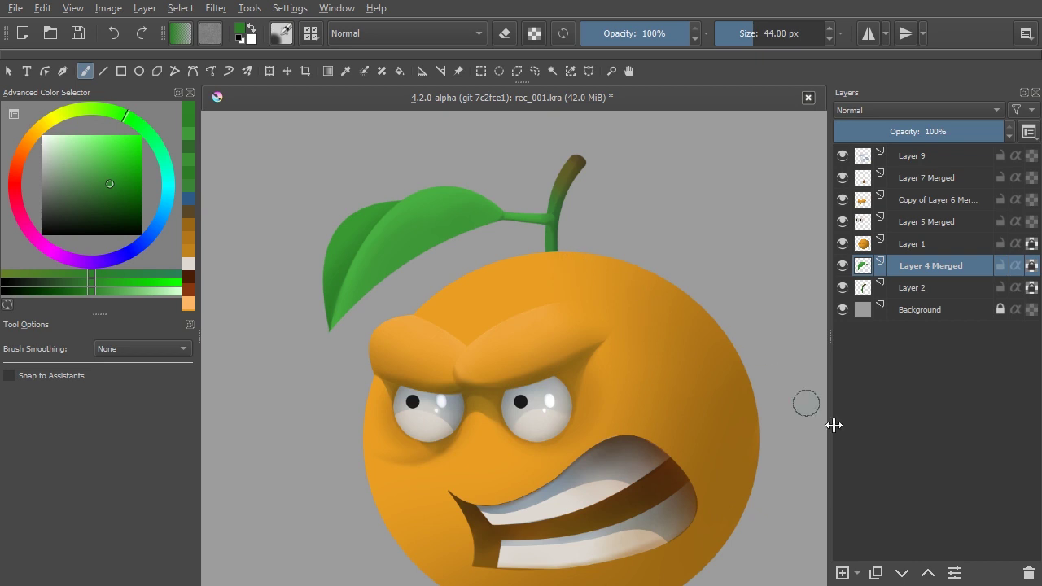
- Add a new layer above Layer 4 Merged and choose the pink-tipped pen brush for drawing the leaf veins
left_click(843, 573)
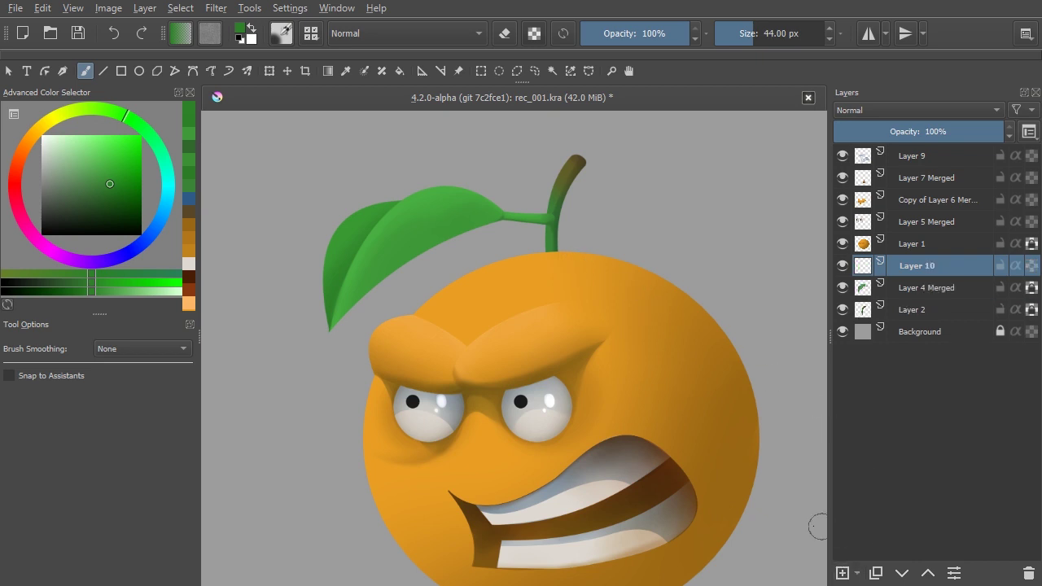
left_click_drag(403, 233, 400, 166)
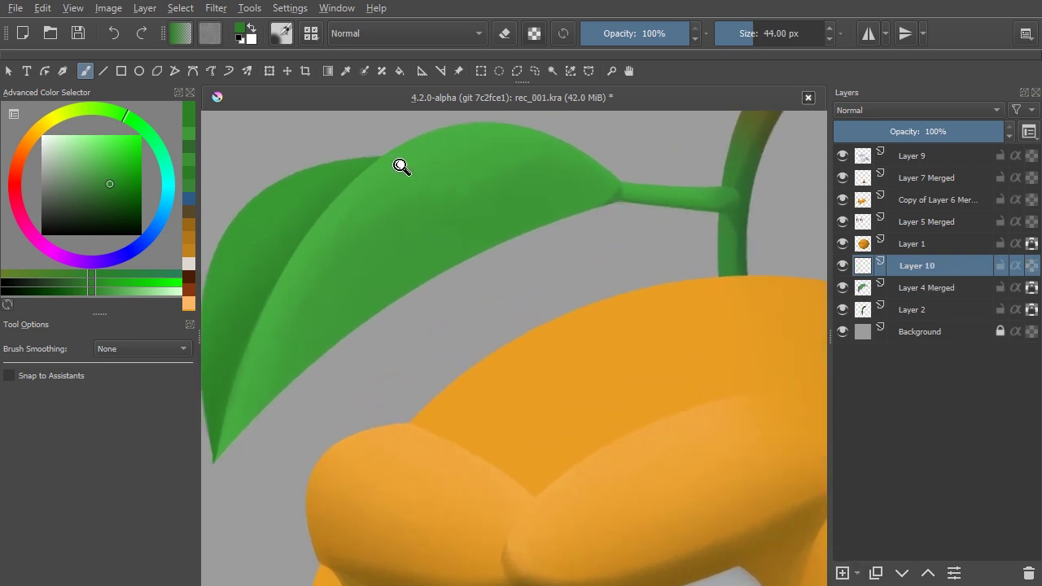
left_click_drag(428, 220, 473, 274)
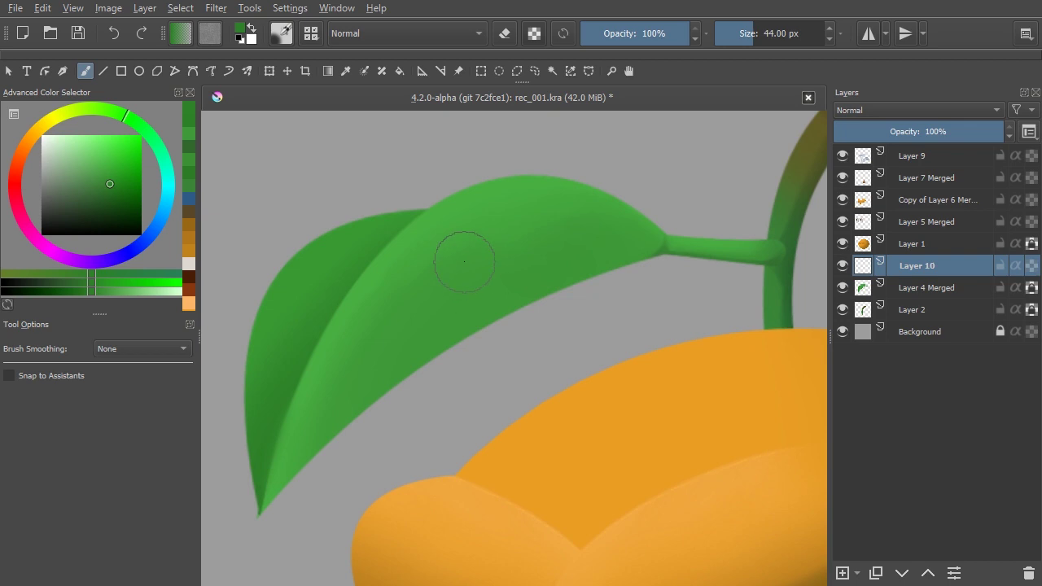
right_click(473, 257)
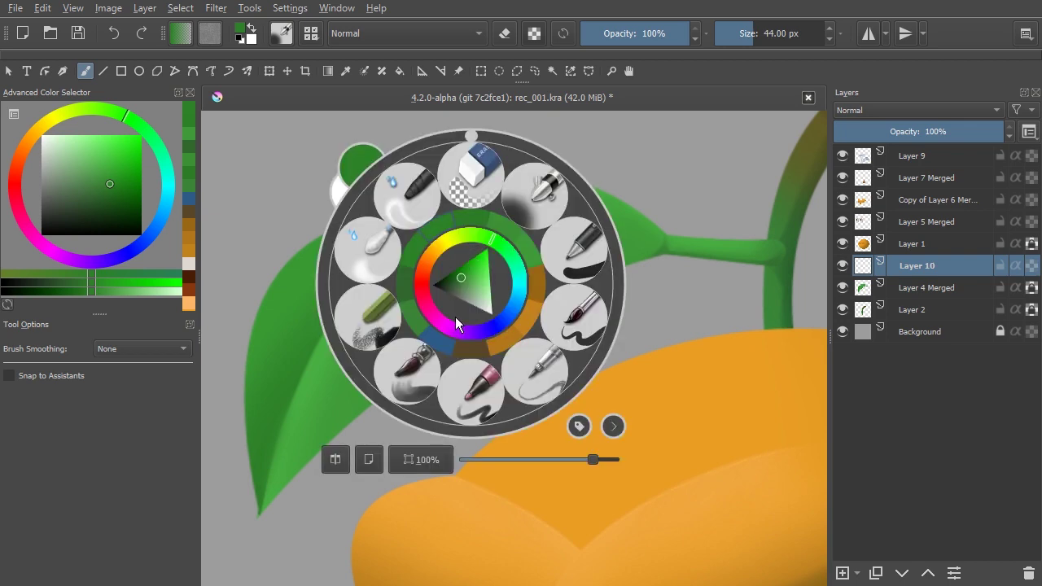
left_click(481, 386)
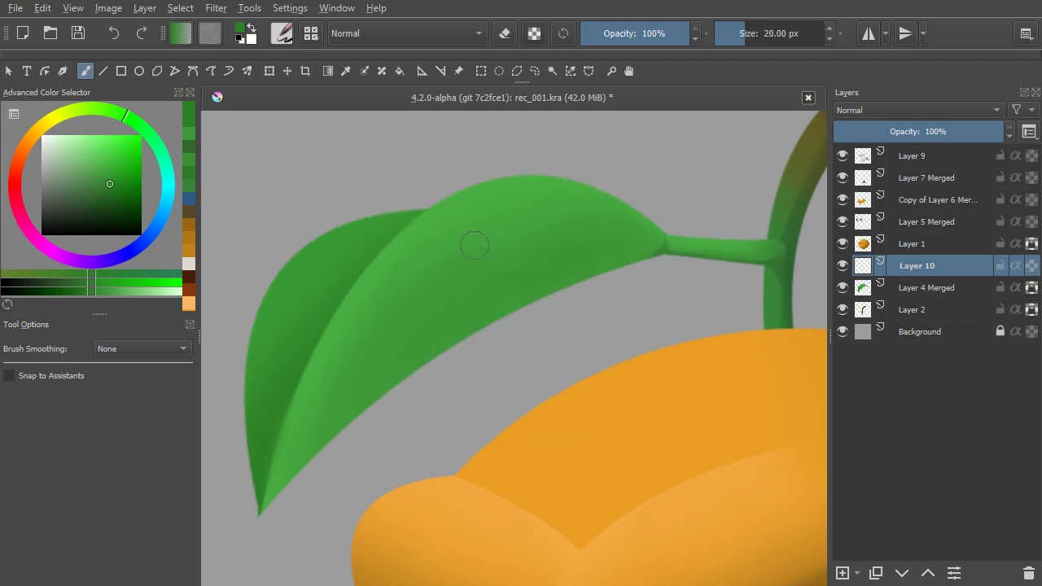
- Pick a lighter yellowish green, reduce the brush to about 12 px and paint curved veins across both parts of the leaf
left_click(115, 121)
left_click(100, 160)
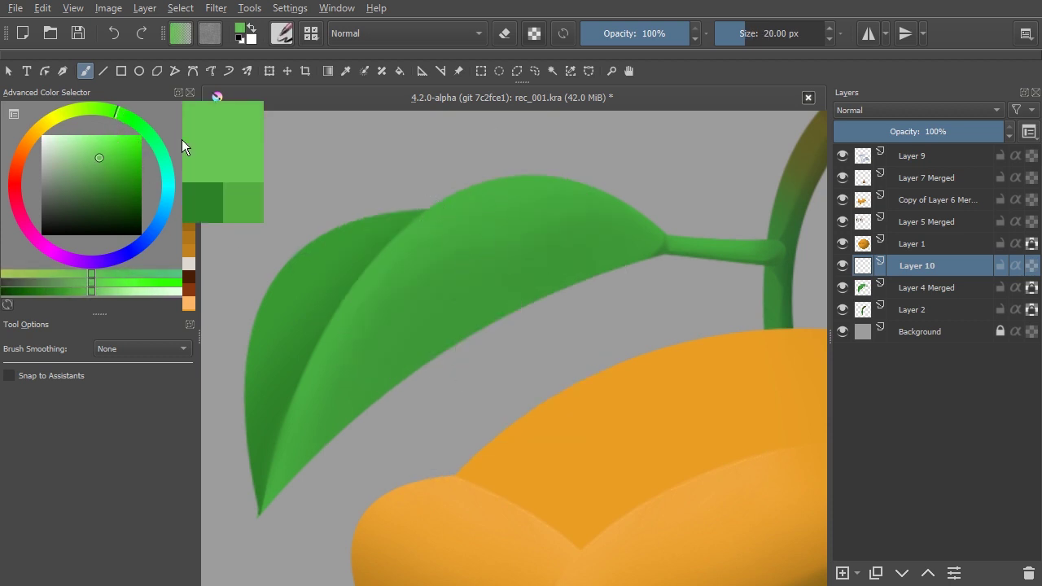
key("bracketleft")
key("bracketleft")
key("bracketleft")
key("bracketleft")
key("bracketleft")
key("bracketleft")
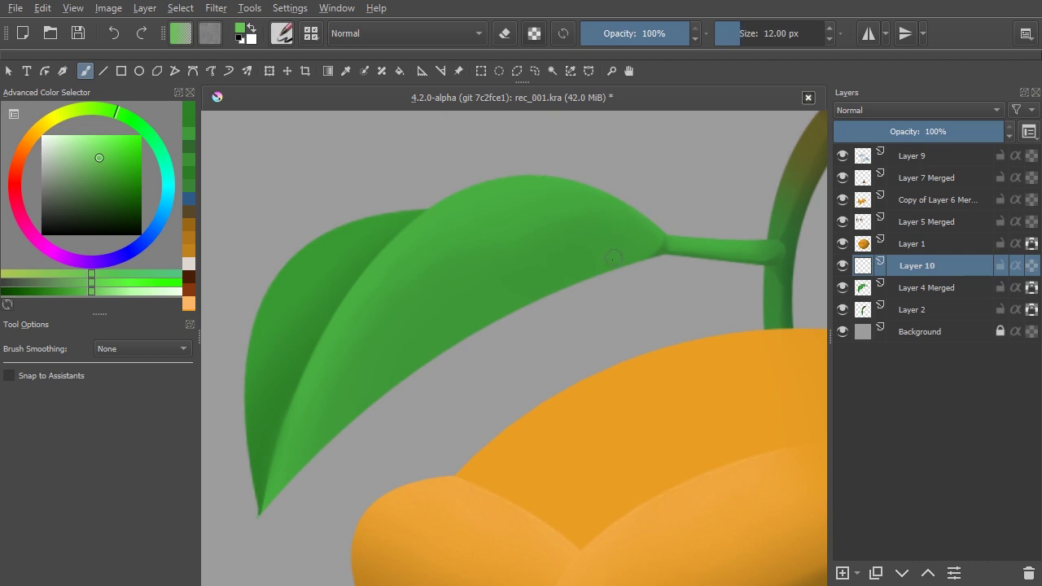
left_click_drag(609, 230, 603, 215)
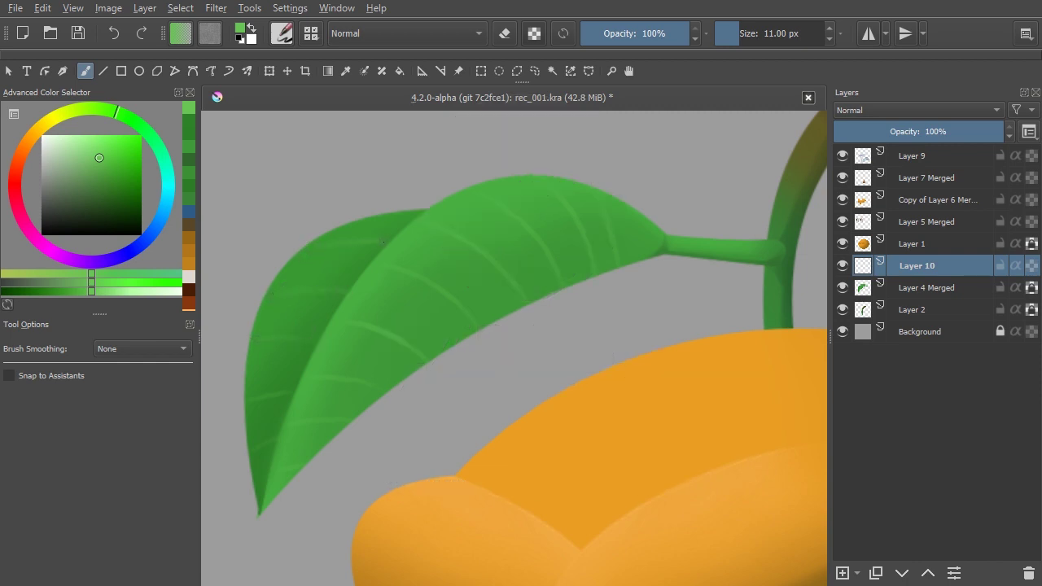
left_click_drag(501, 226, 494, 326)
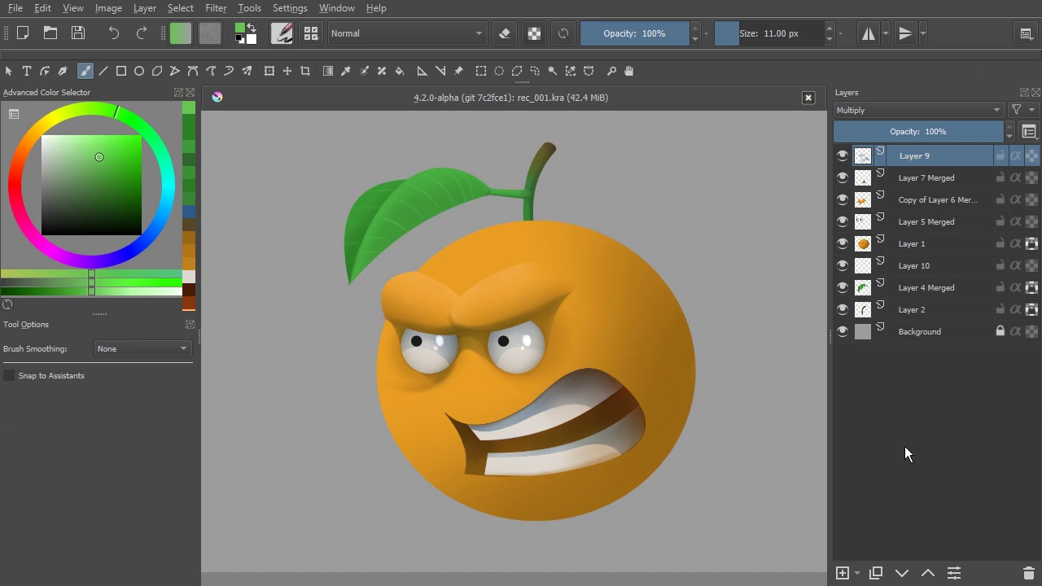
- Add a layer above Layer 9 and fill a path selection with dark green as the stem's shadow on the orange's top
left_click(843, 573)
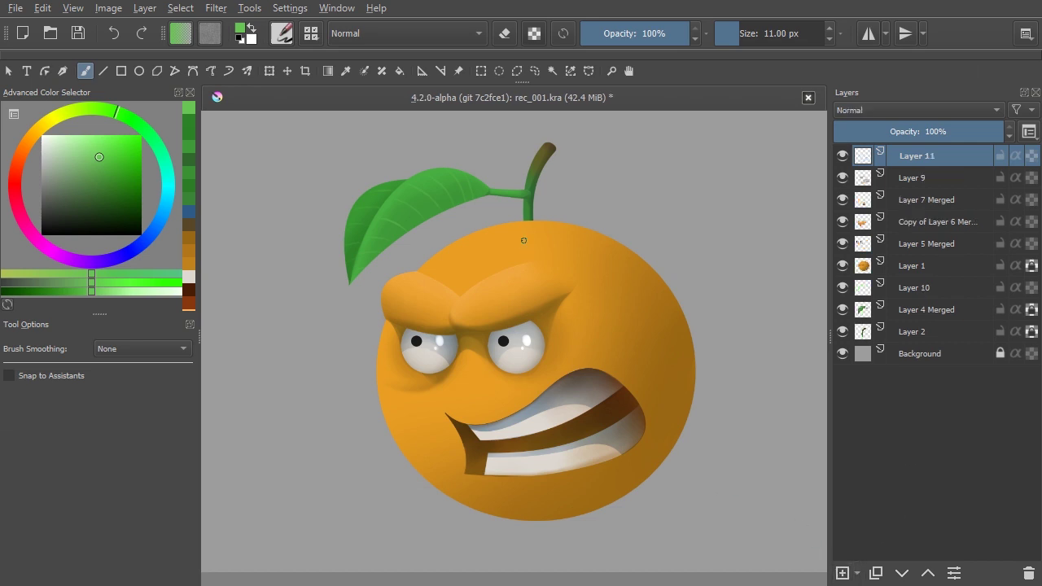
mouse_move(484, 269)
left_mouse_down()
mouse_move(491, 237)
mouse_move(495, 272)
left_mouse_up()
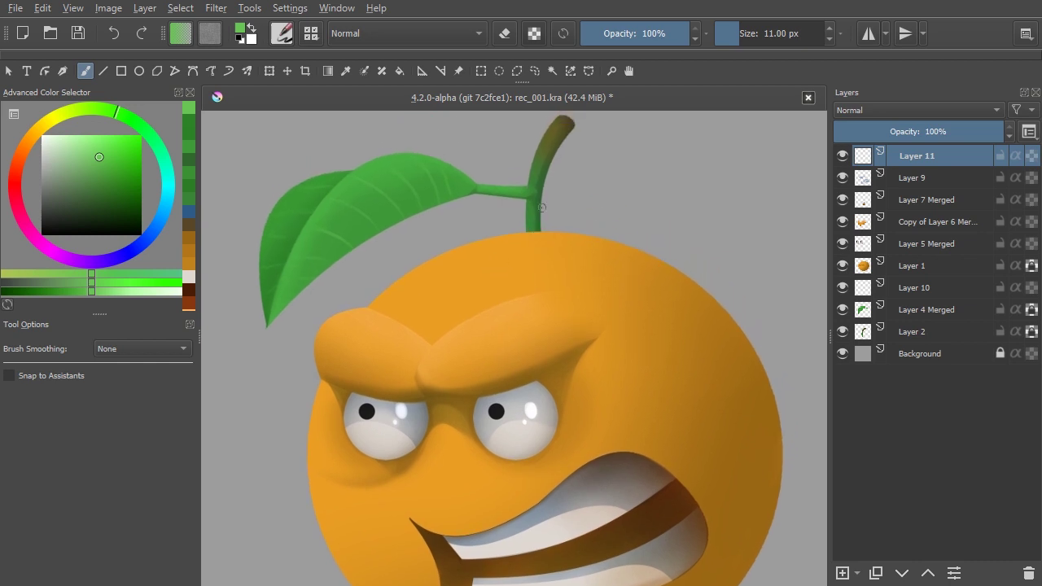
left_click(591, 70)
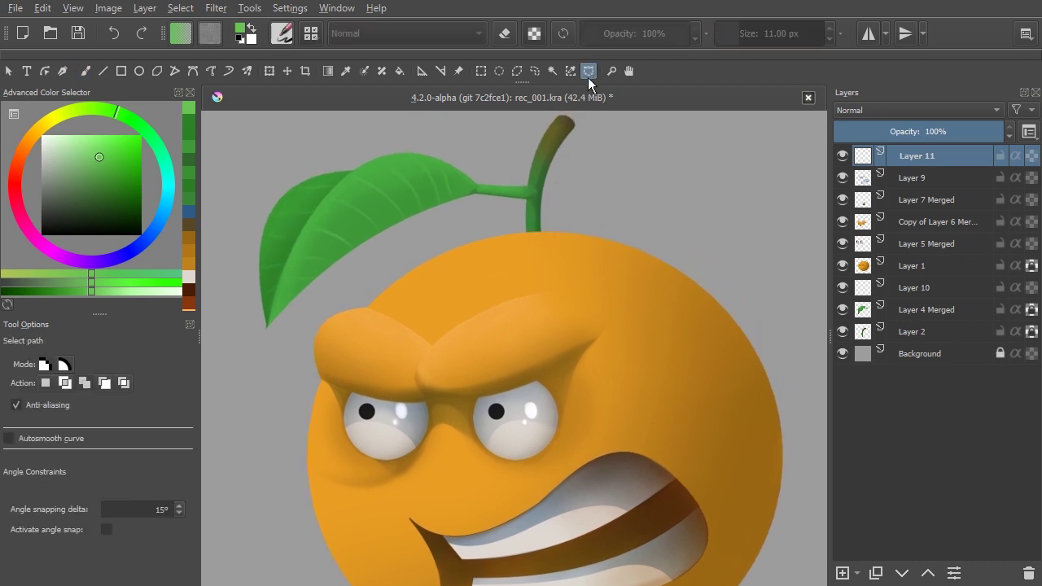
left_click(531, 231)
left_click_drag(619, 278, 652, 322)
left_click(649, 277)
left_click(531, 231)
left_click(80, 209)
key("shift+BackSpace")
key("ctrl+shift+a")
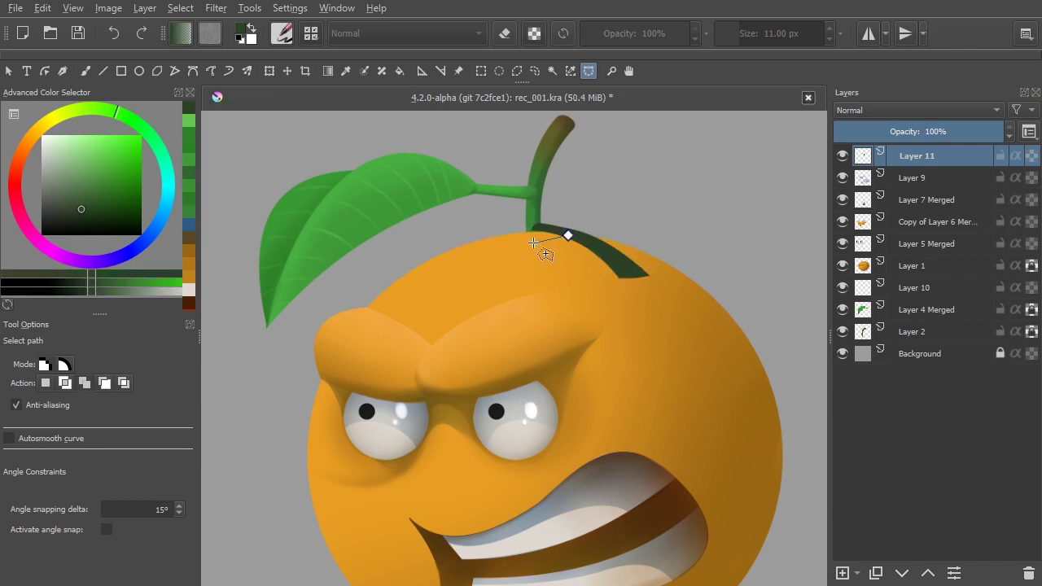
- Outline a short strip branching off the stem's shadow with a path selection and fill it dark green as the stalk's shadow
left_click(526, 251)
left_click(538, 256)
left_click(567, 237)
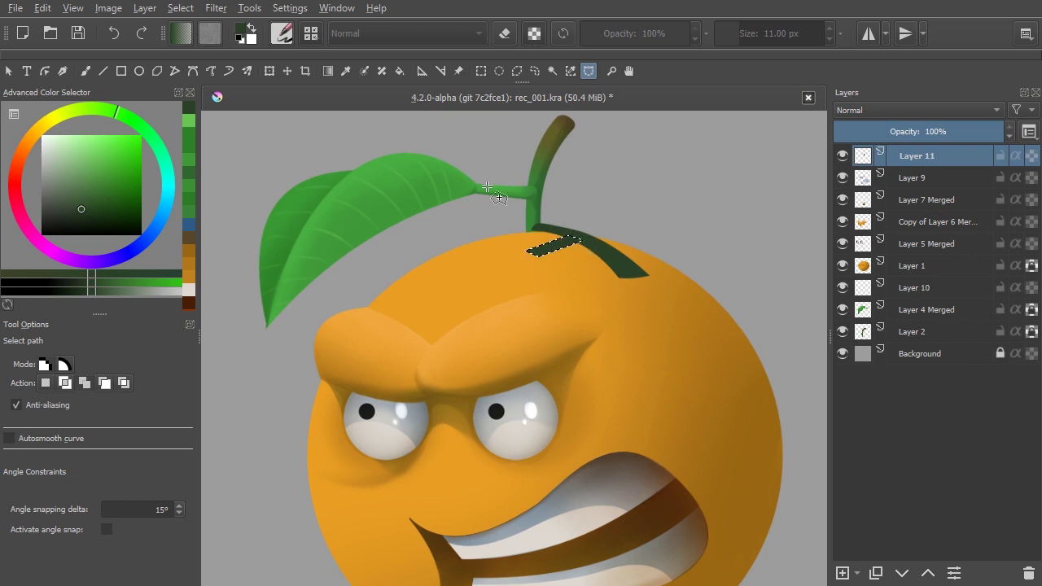
- Outline a leaf shape from the stalk's shadow down across the brow to the eye, fill it dark green and remove the selection
scroll(456, 305, "down", 2)
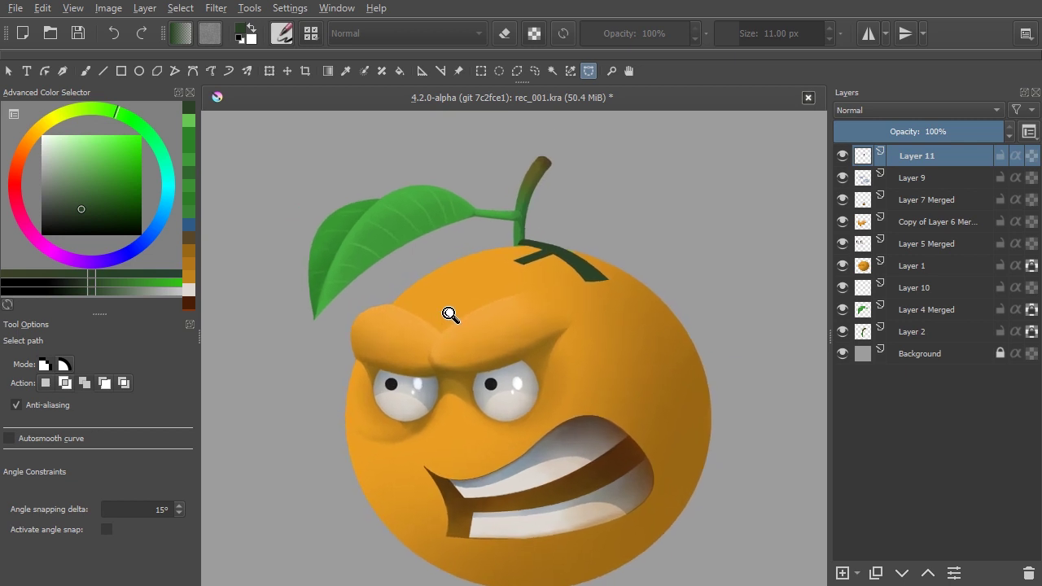
left_click(521, 259)
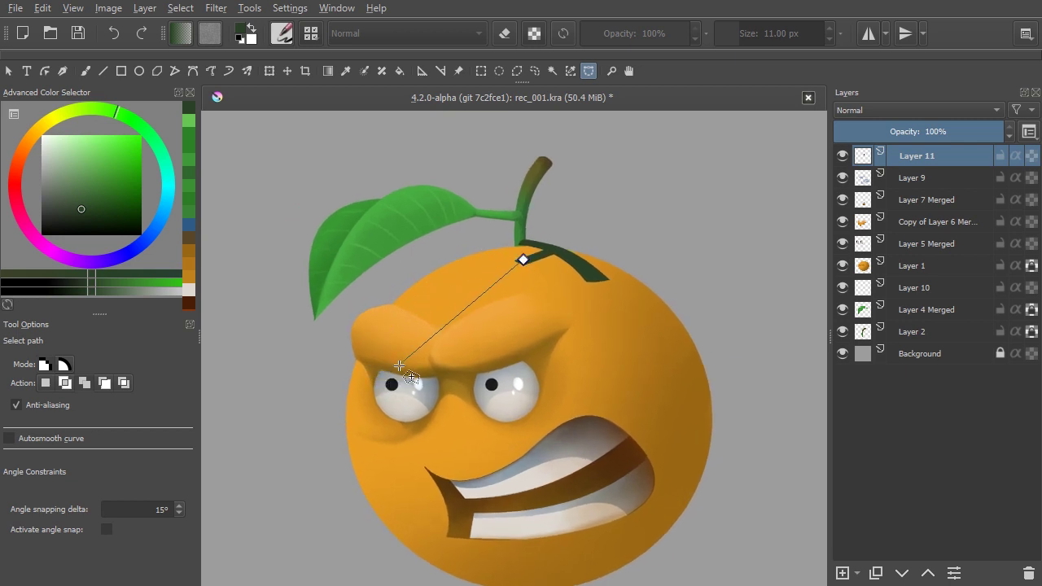
left_click_drag(395, 371, 418, 397)
left_click(526, 259)
key("shift+BackSpace")
key("ctrl+shift+a")
- Extend the leaf shadow's tip and lower edge with another filled path selection reaching onto the eye, and remove the selection
scroll(468, 318, "up", 3)
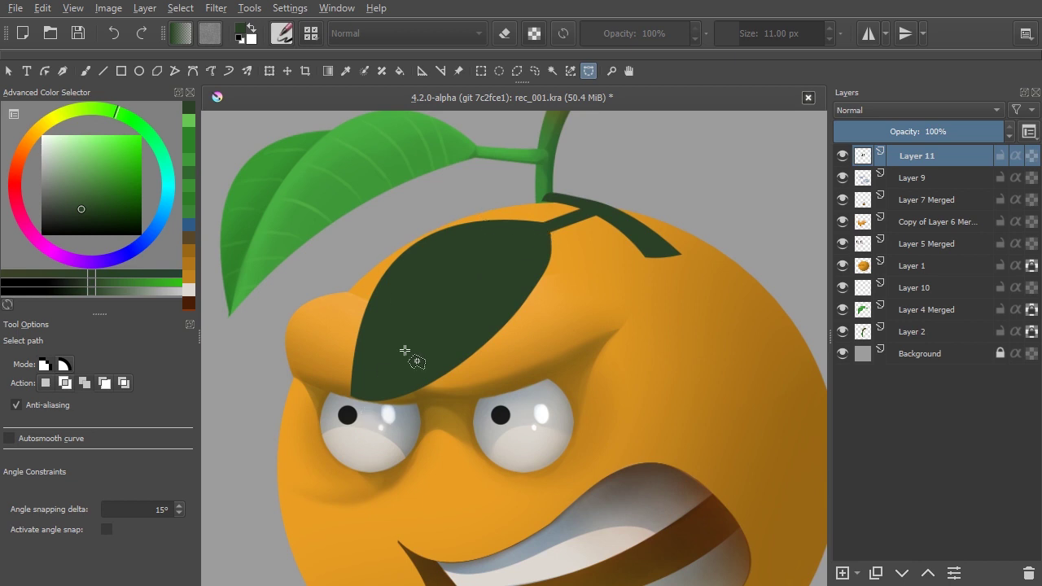
left_click(392, 268)
left_click_drag(354, 420, 362, 493)
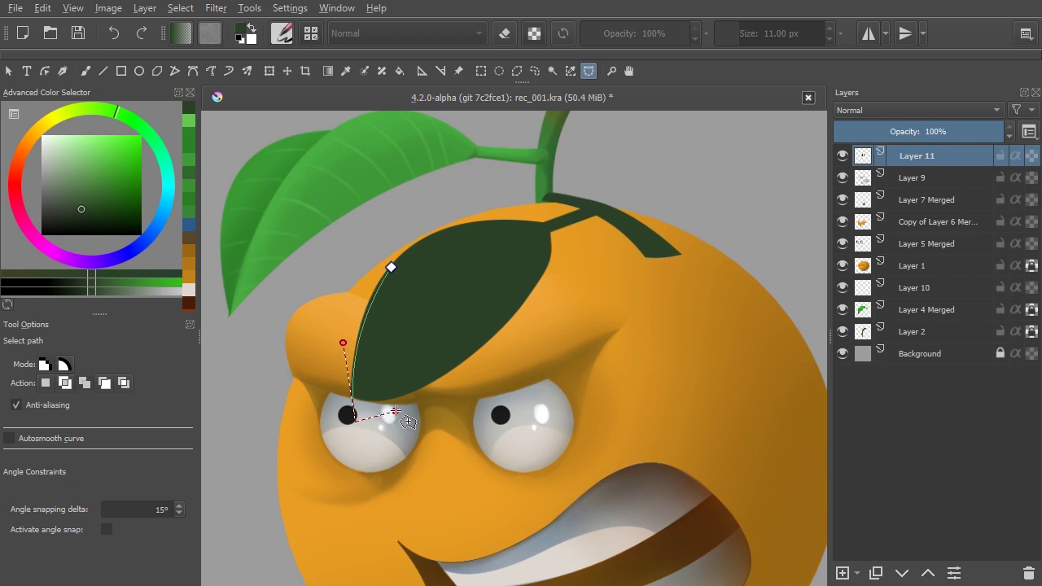
left_click_drag(504, 335, 555, 287)
left_click(557, 226)
left_click(392, 268)
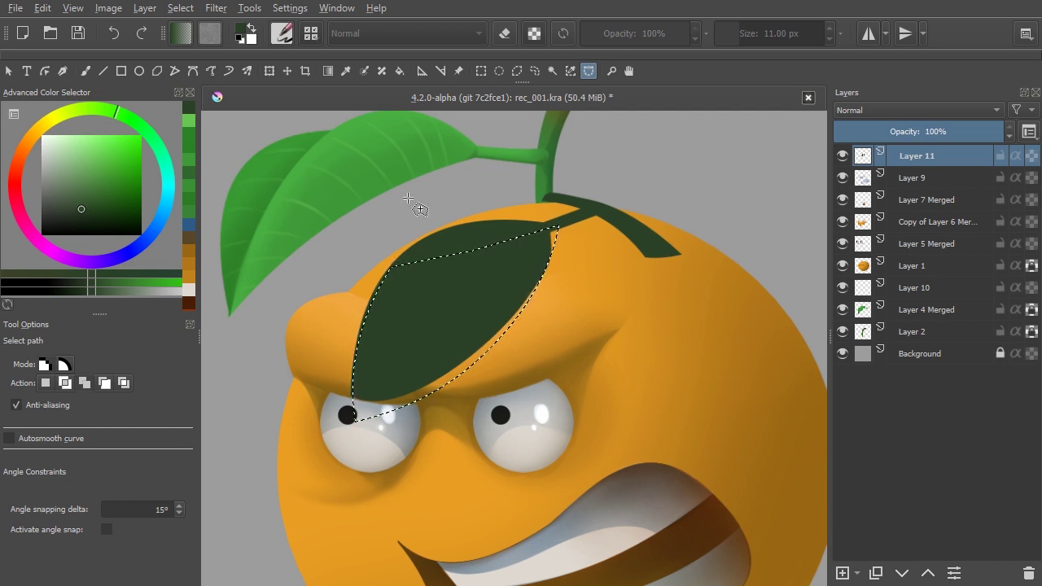
key("ctrl+shift+a")
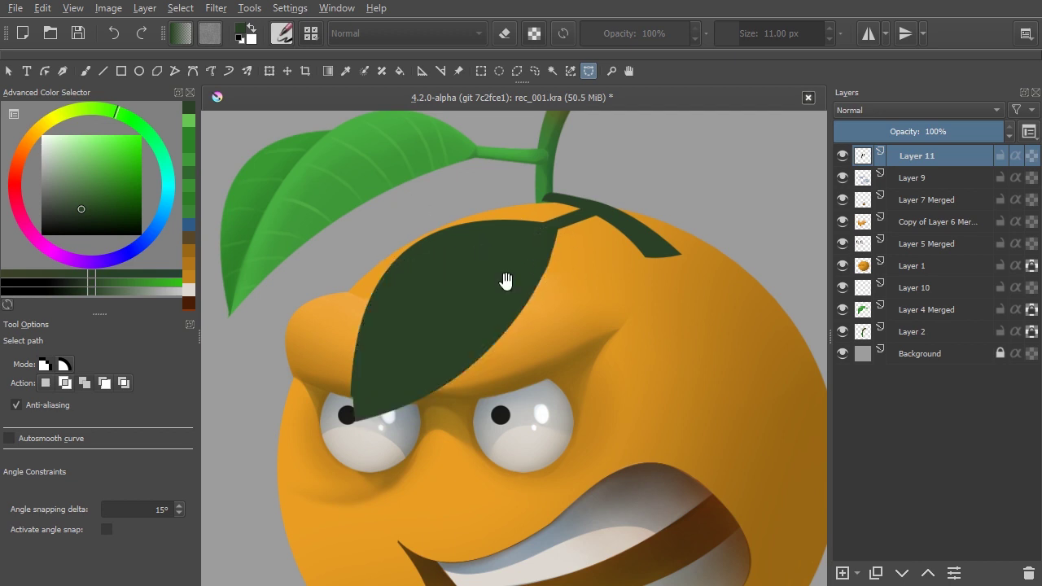
scroll(505, 277, "down", 4)
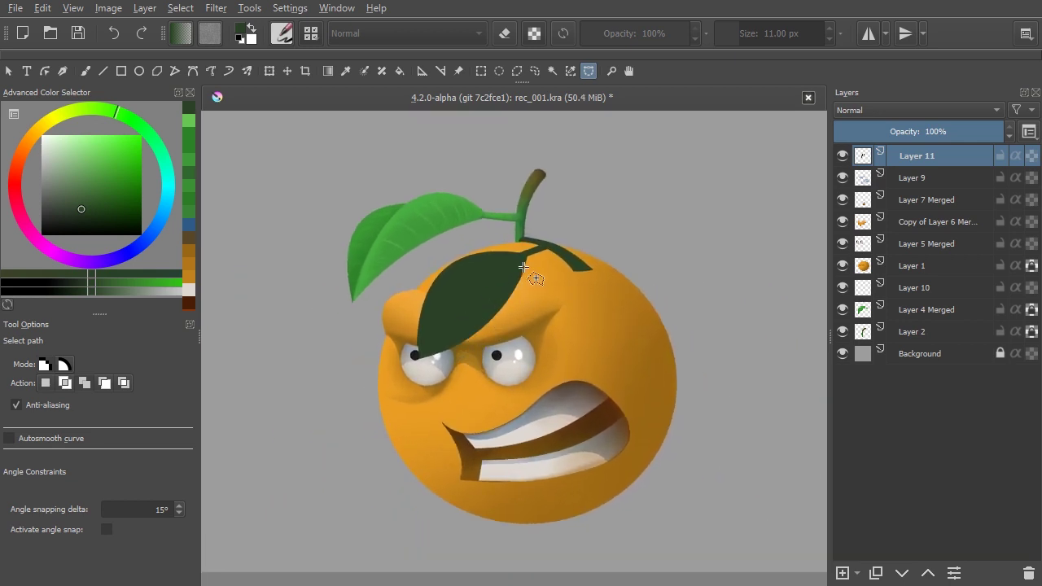
- Lower the opacity of Layer 11 to 56% so the face shows through the cast shadow
scroll(441, 308, "up", 1)
scroll(440, 307, "up", 4)
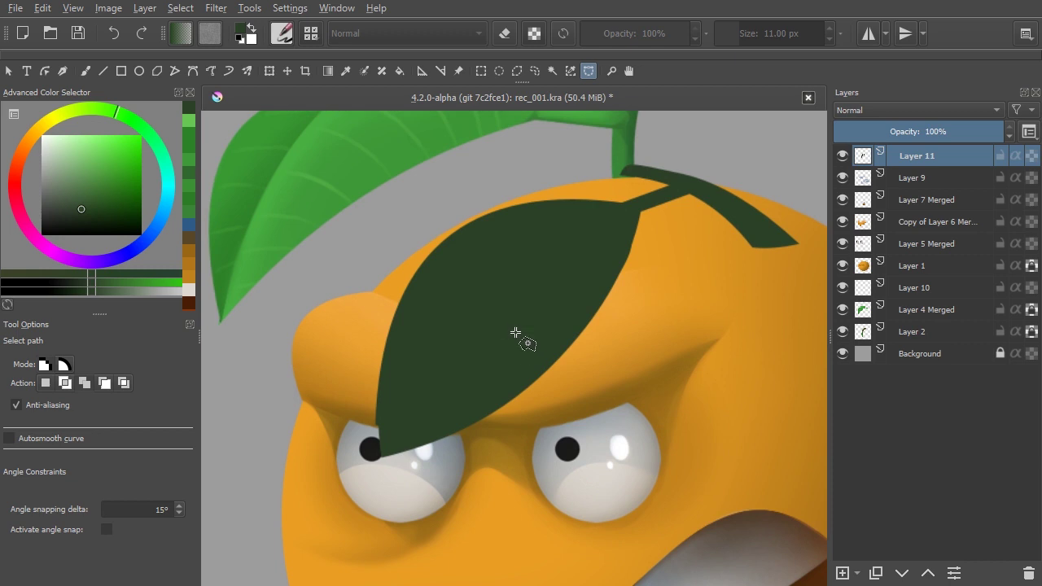
left_click_drag(992, 131, 931, 135)
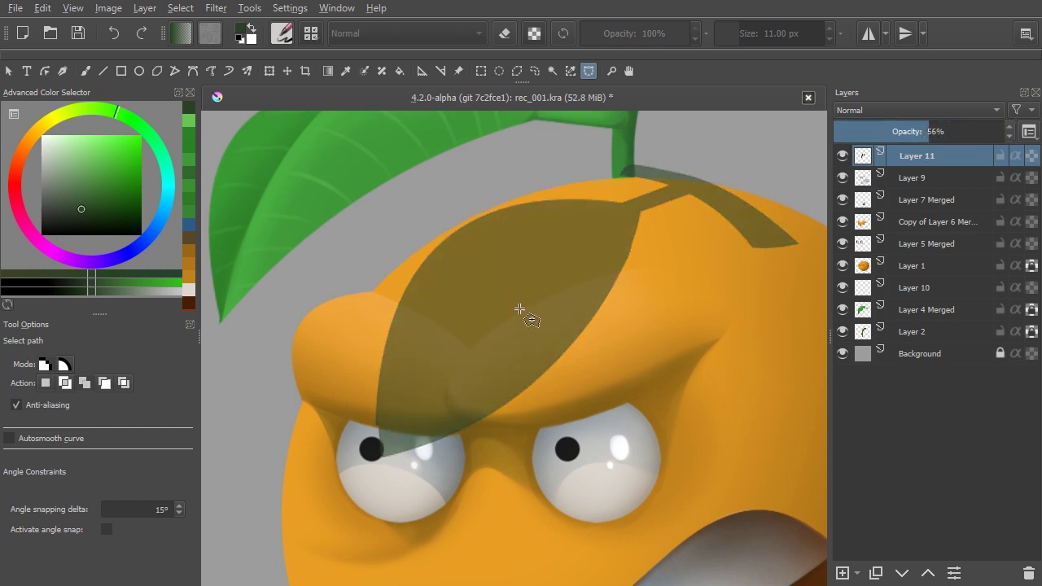
- Extend the leaf shadow outward over the smaller brow's bulge with a curved path selection filled dark green, and remove the selection
scroll(407, 391, "up", 2)
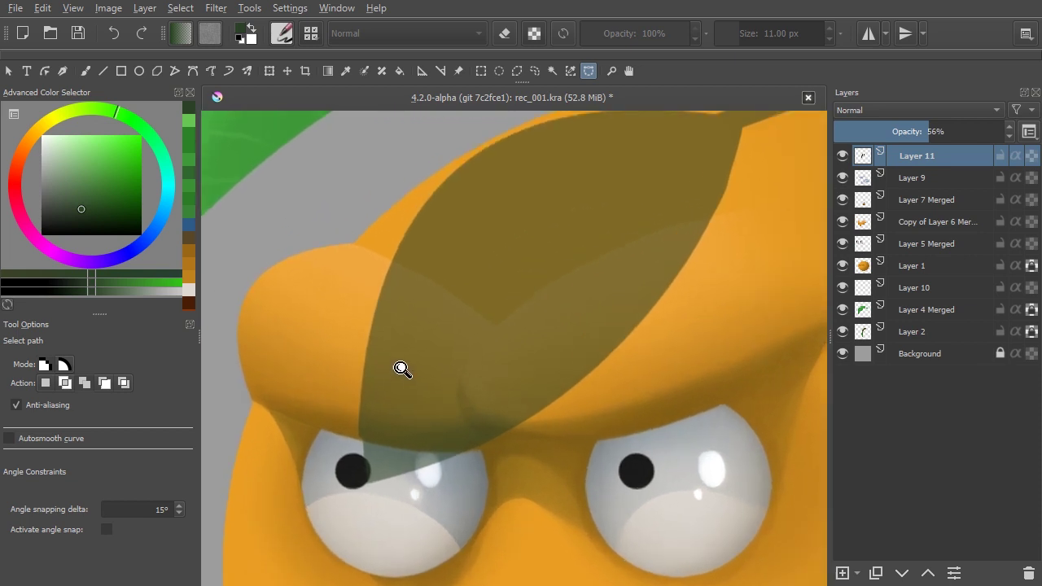
left_click(394, 260)
left_click_drag(334, 308, 319, 345)
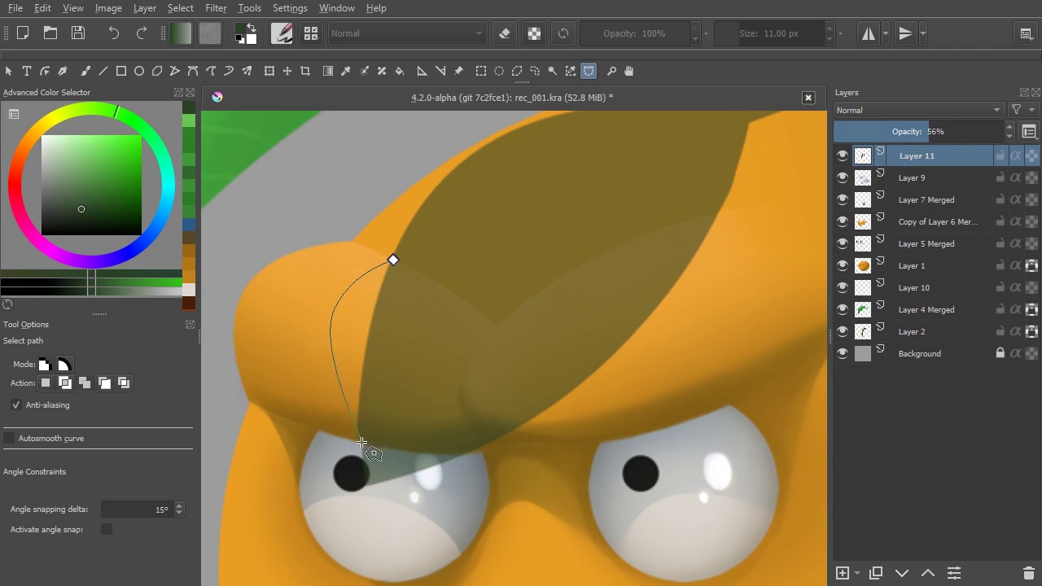
left_click(361, 444)
left_click(395, 261)
key("shift+BackSpace")
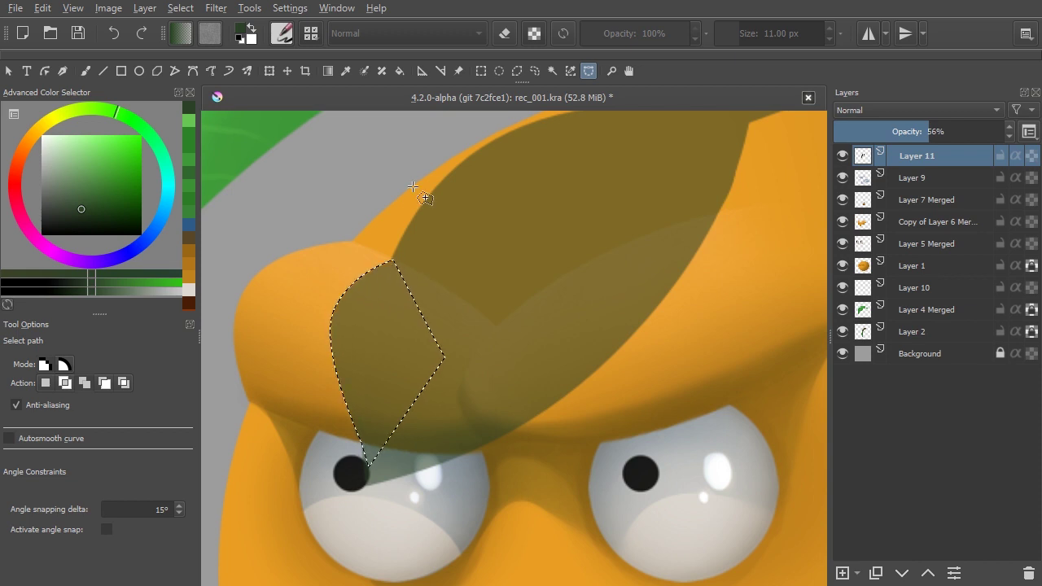
key("ctrl+shift+a")
- Outline the leaf shadow's excess over the larger brow with a curved path selection, delete it and remove the selection
left_click(718, 214)
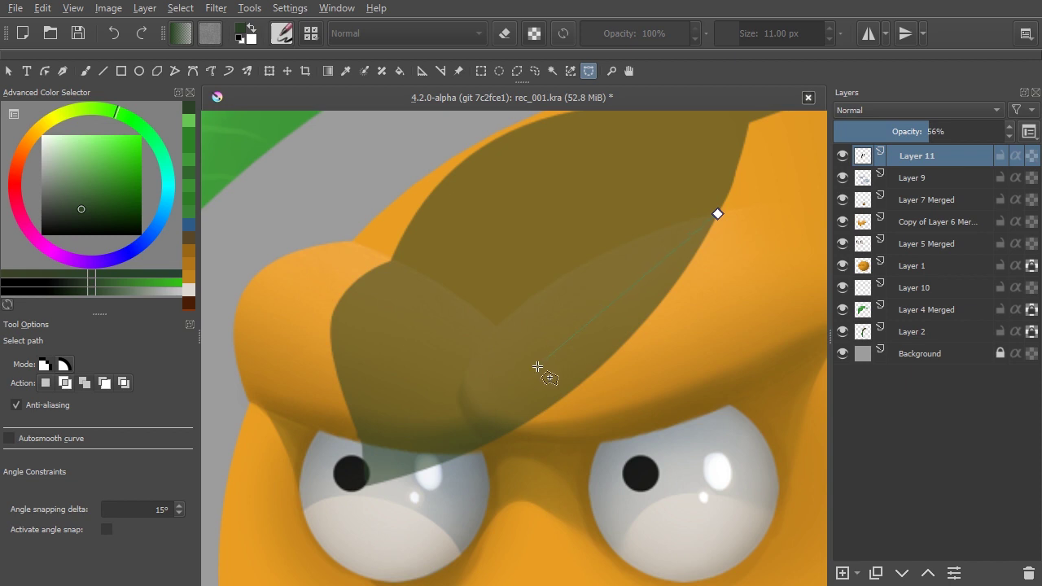
left_click_drag(492, 442, 470, 578)
left_click(656, 458)
left_click(778, 281)
left_click(717, 214)
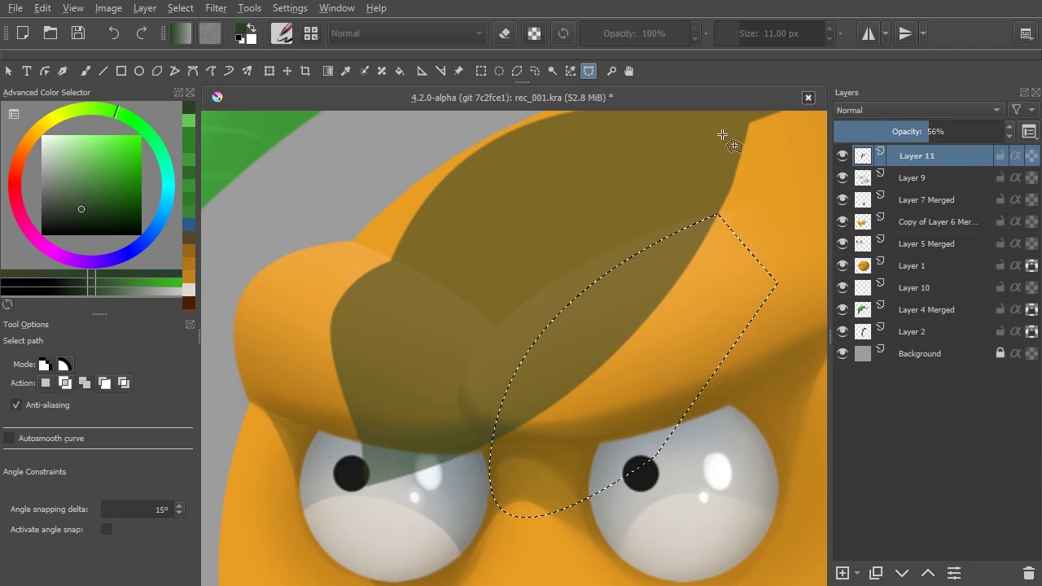
scroll(546, 280, "down", 5)
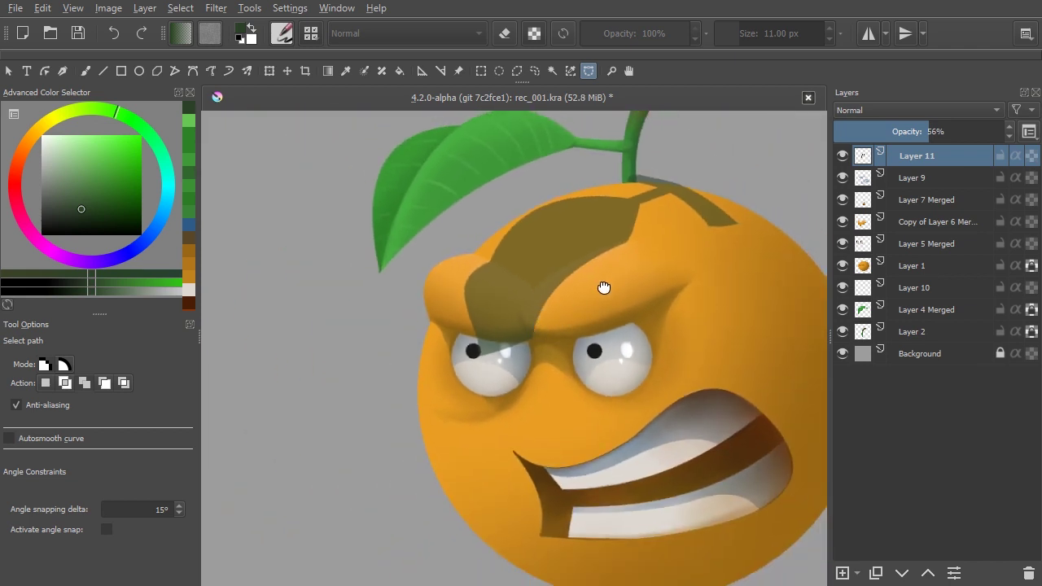
scroll(605, 289, "down", 2)
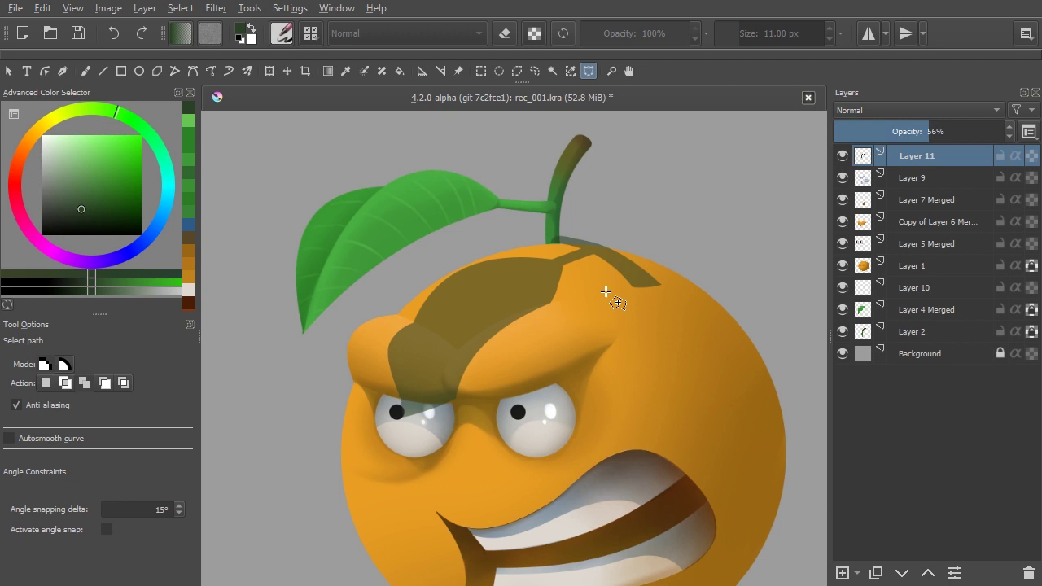
- Select everything outside the orange's silhouette, delete the shadow there on Layer 11 and remove the selection
left_click_drag(602, 253, 622, 183)
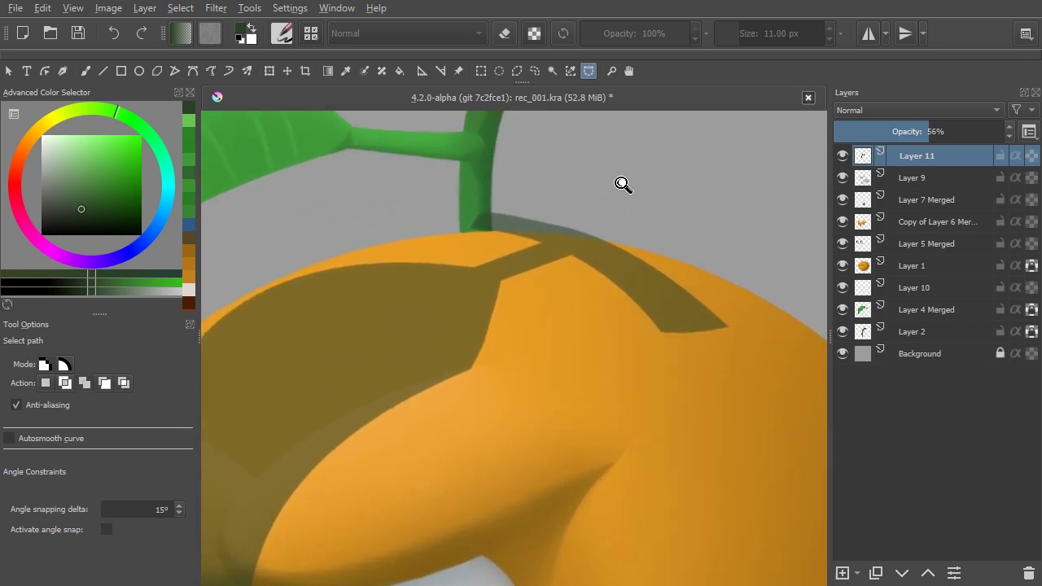
scroll(621, 187, "up", 2)
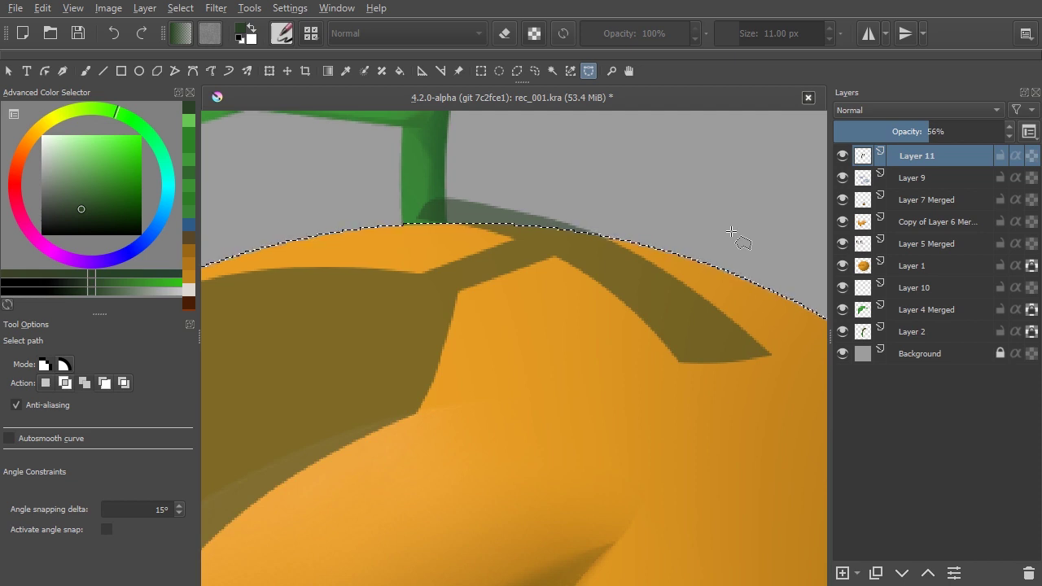
key("ctrl+shift+i")
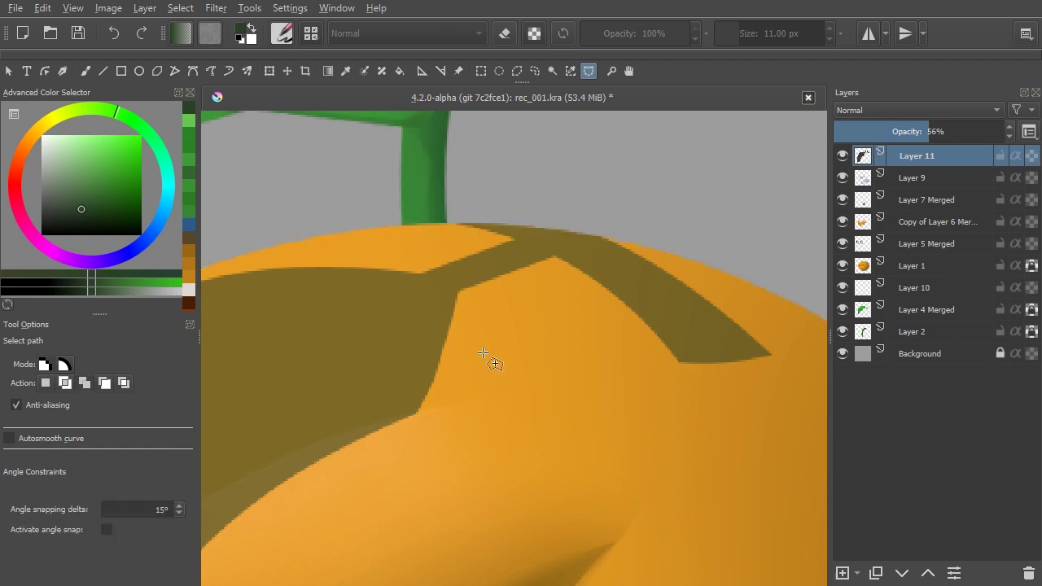
scroll(485, 334, "down", 5)
left_click_drag(490, 349, 547, 261)
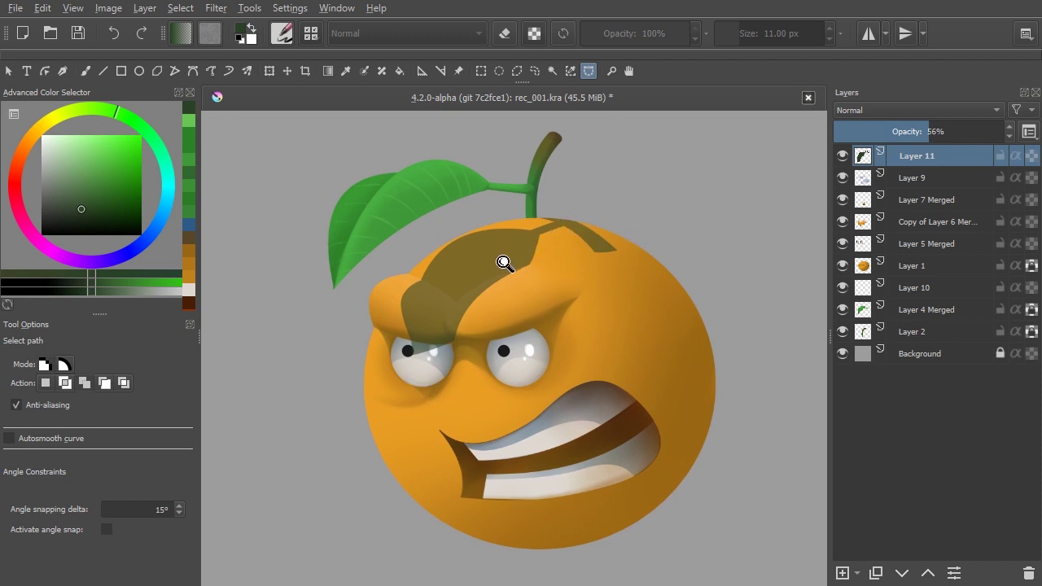
- Load the shadow shape of Layer 11 as a selection, hide that layer and make Layer 9 active
scroll(526, 233, "up", 3)
left_click_drag(506, 275, 505, 277)
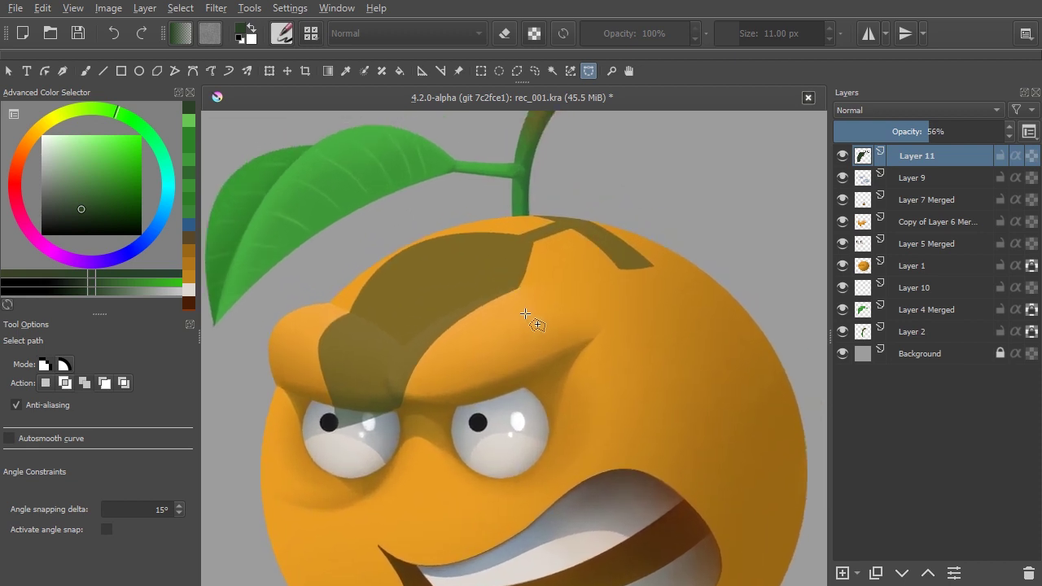
left_click(863, 158, "ctrl")
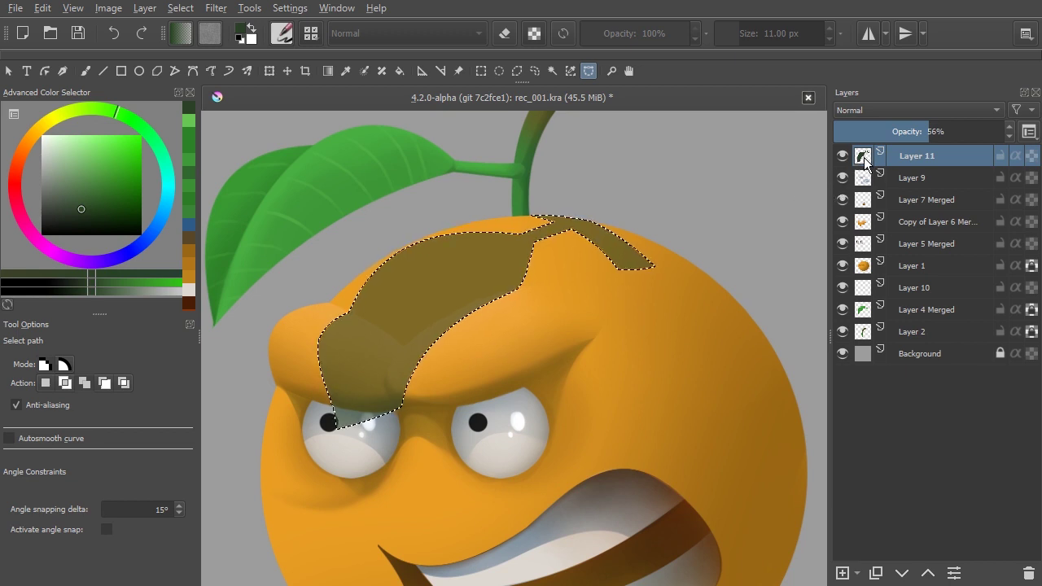
left_click(843, 155)
left_click(914, 179)
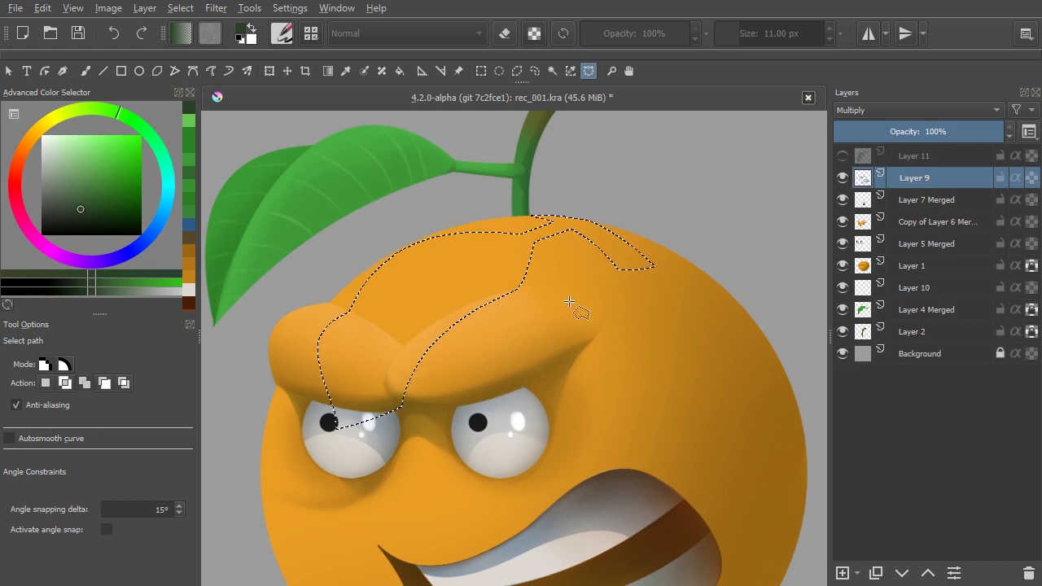
- Set up the soft airbrush with the recent blue colour and a size of 165 px
key("b")
right_click(509, 322)
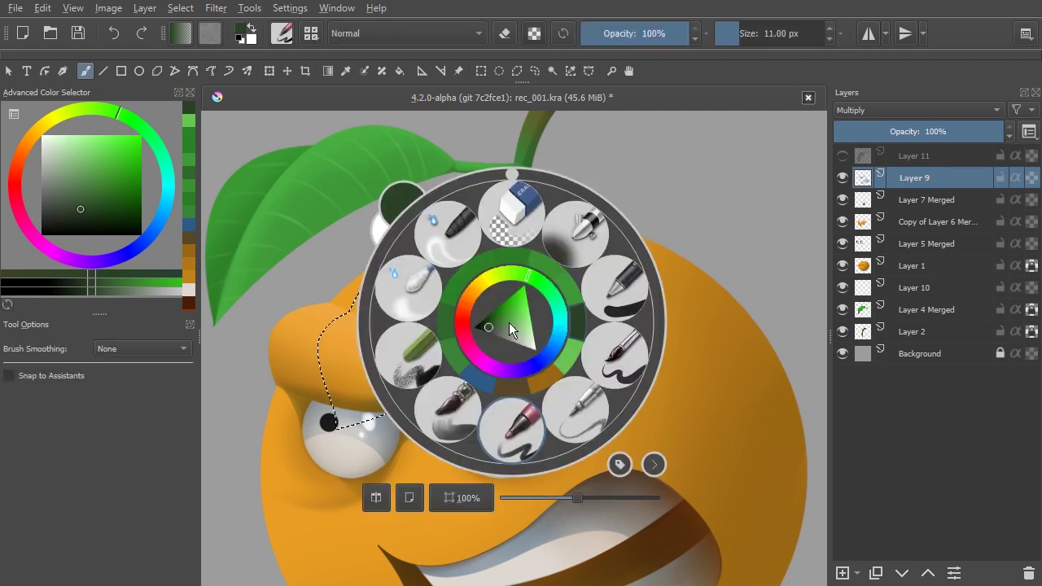
left_click(585, 237)
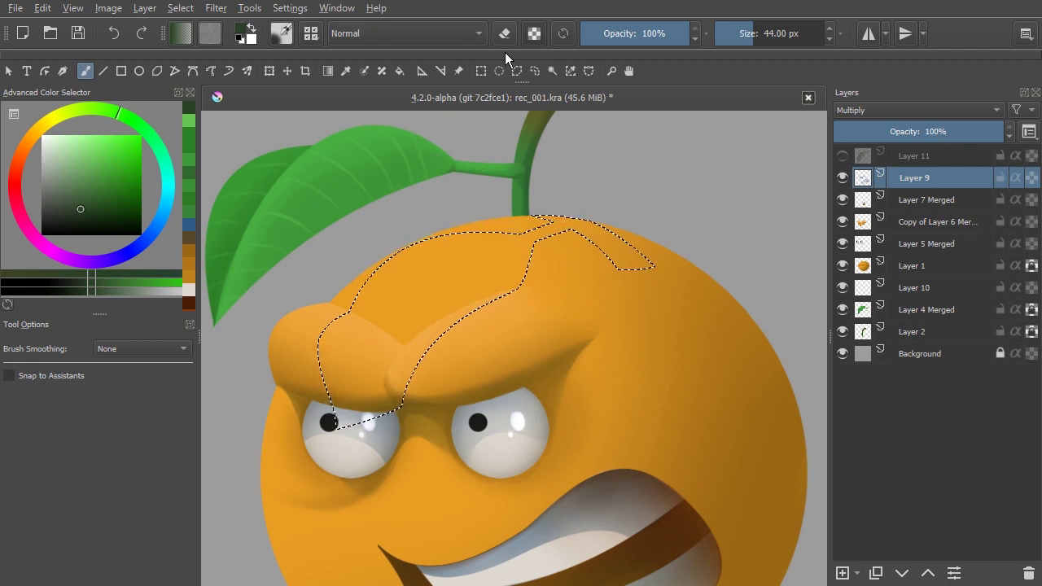
left_click(190, 223)
key("bracketright")
key("bracketright")
key("bracketright")
key("bracketright")
key("bracketright")
key("bracketright")
key("bracketright")
key("bracketright")
key("bracketright")
key("bracketright")
key("bracketright")
key("bracketright")
key("bracketright")
key("bracketright")
key("bracketright")
key("bracketright")
key("bracketright")
key("bracketright")
key("bracketright")
key("bracketright")
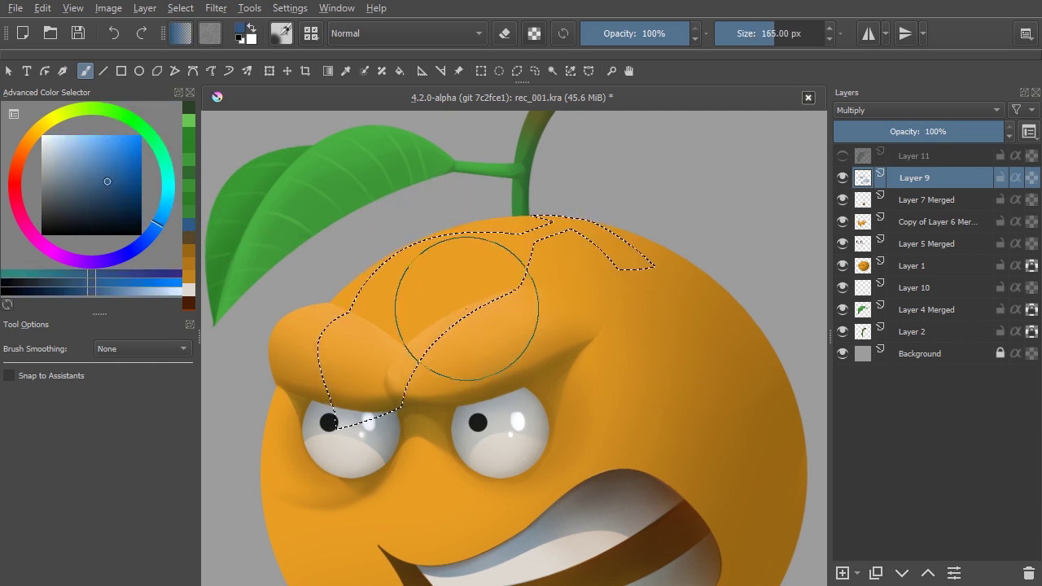
- Airbrush the blue shadow inside the selection on Layer 9, adjusting the brush size to 215 px, and remove the selection
left_click_drag(477, 305, 440, 363)
mouse_move(432, 324)
left_mouse_down()
mouse_move(442, 174)
mouse_move(496, 220)
mouse_move(426, 174)
mouse_move(447, 326)
left_mouse_up()
key("bracketright")
key("bracketleft")
key("bracketleft")
key("bracketleft")
key("bracketleft")
key("bracketleft")
key("bracketleft")
key("bracketleft")
key("bracketleft")
key("bracketleft")
key("bracketleft")
mouse_move(421, 358)
left_mouse_down()
mouse_move(444, 235)
mouse_move(448, 298)
mouse_move(482, 245)
mouse_move(456, 330)
mouse_move(511, 229)
mouse_move(509, 270)
mouse_move(498, 231)
mouse_move(533, 259)
mouse_move(492, 249)
mouse_move(513, 237)
mouse_move(438, 324)
left_mouse_up()
key("ctrl+shift+a")
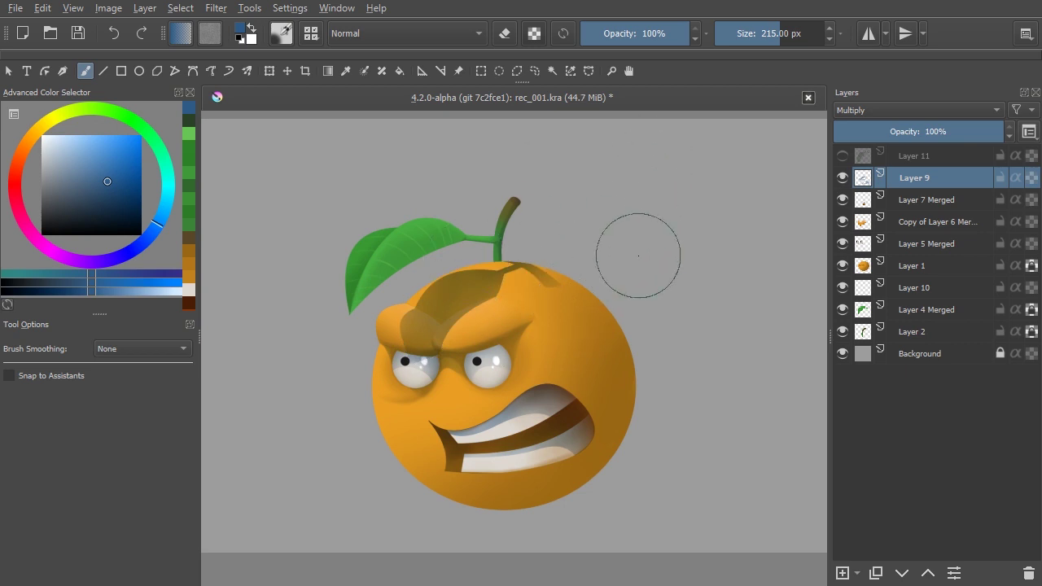
- Blend the far end of the stem's shadow into the orange with the blending brush
left_click_drag(439, 344, 493, 345)
left_click_drag(584, 274, 383, 404)
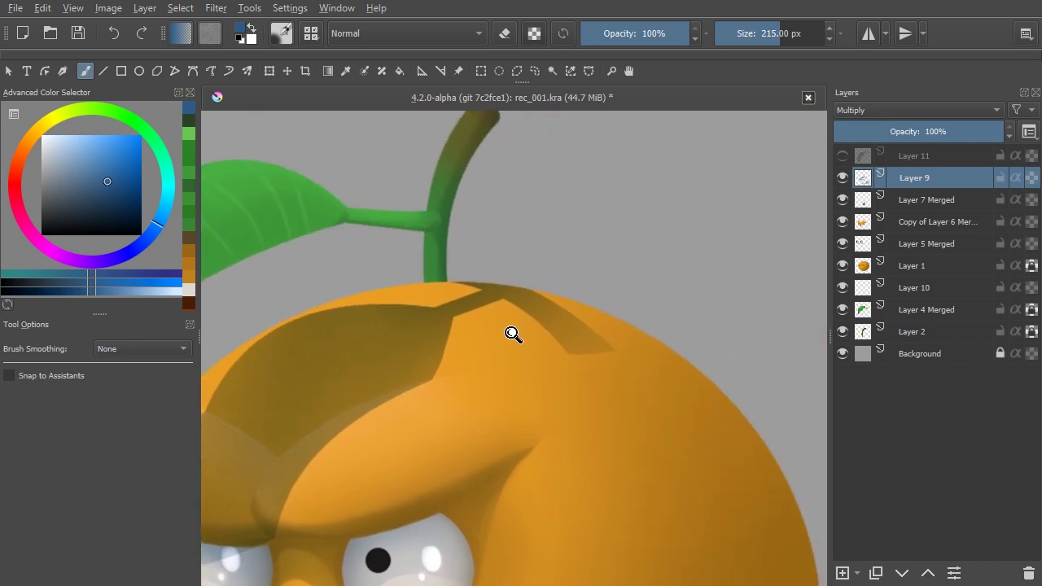
scroll(510, 333, "up", 2)
right_click(518, 319)
left_click(432, 284)
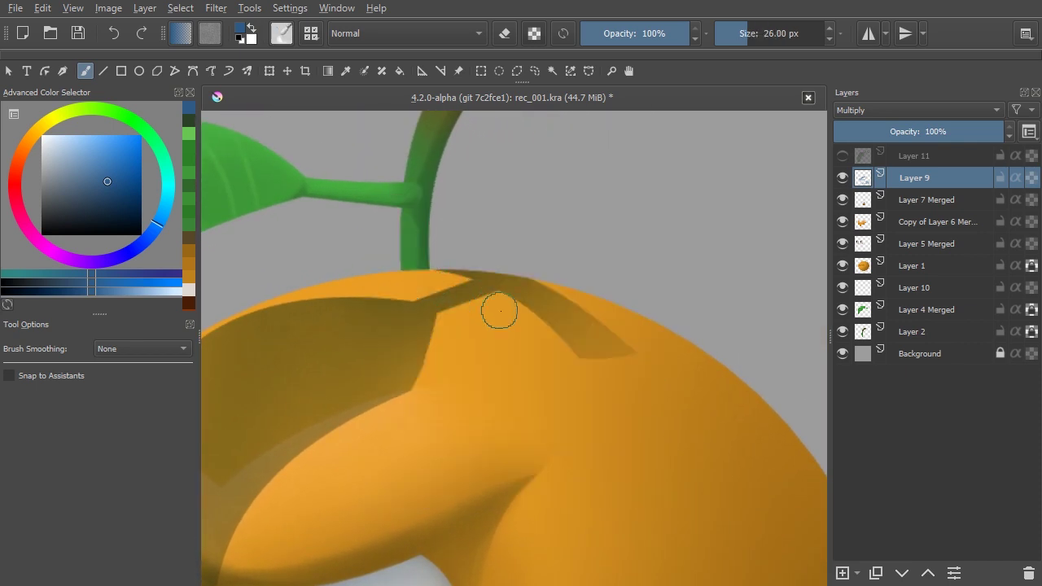
mouse_move(517, 312)
left_mouse_down()
mouse_move(586, 383)
mouse_move(600, 384)
mouse_move(608, 354)
mouse_move(636, 350)
mouse_move(645, 325)
mouse_move(607, 304)
mouse_move(599, 307)
mouse_move(659, 369)
left_mouse_up()
left_click_drag(506, 354, 620, 316)
- Soften the leaf shadow's edges along the brows and on the eye with the blending brush at 32 px
left_click_drag(550, 325, 599, 279)
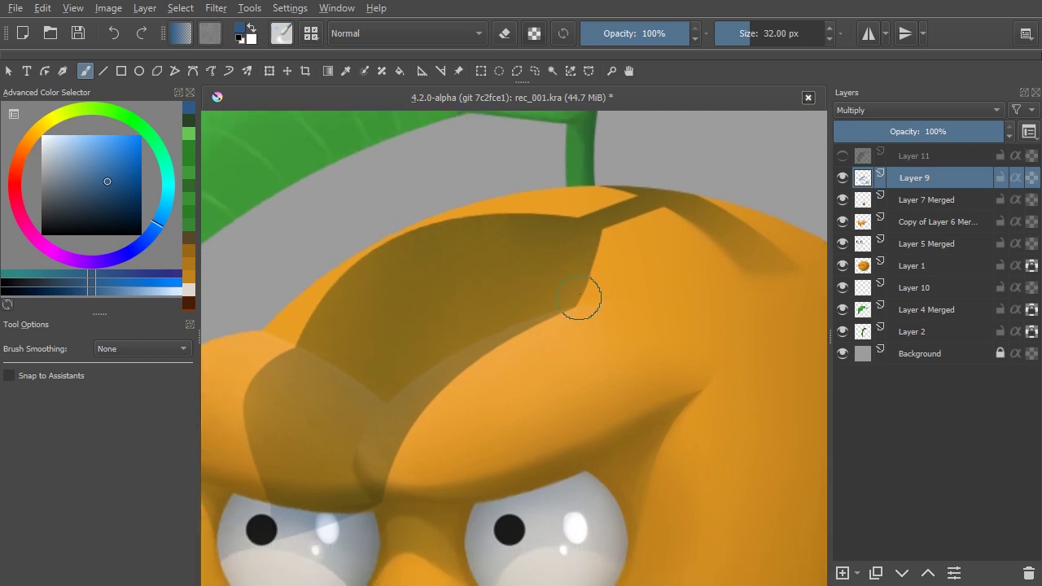
left_click_drag(560, 320, 575, 272)
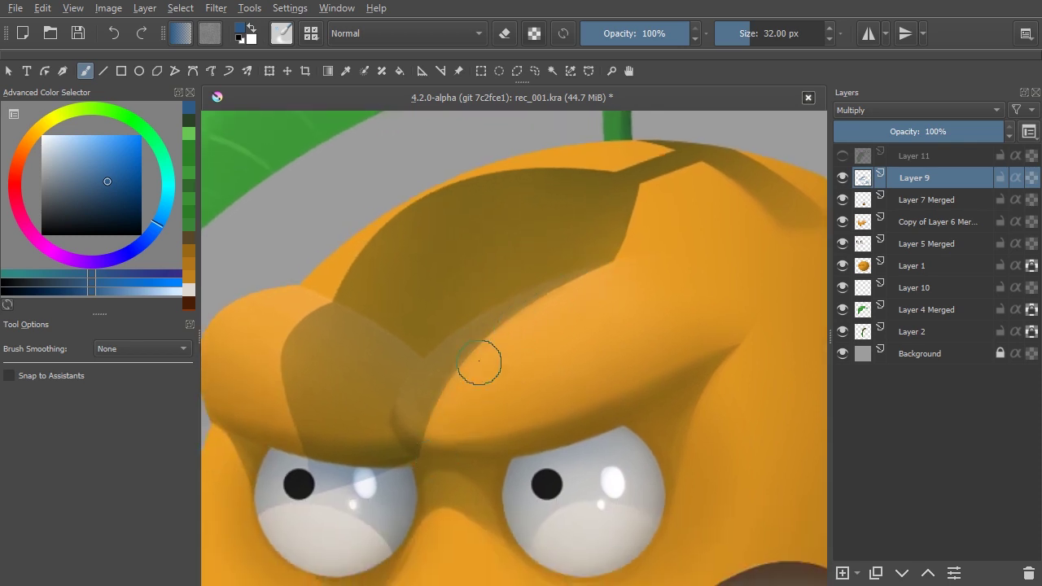
left_click_drag(468, 410, 521, 321)
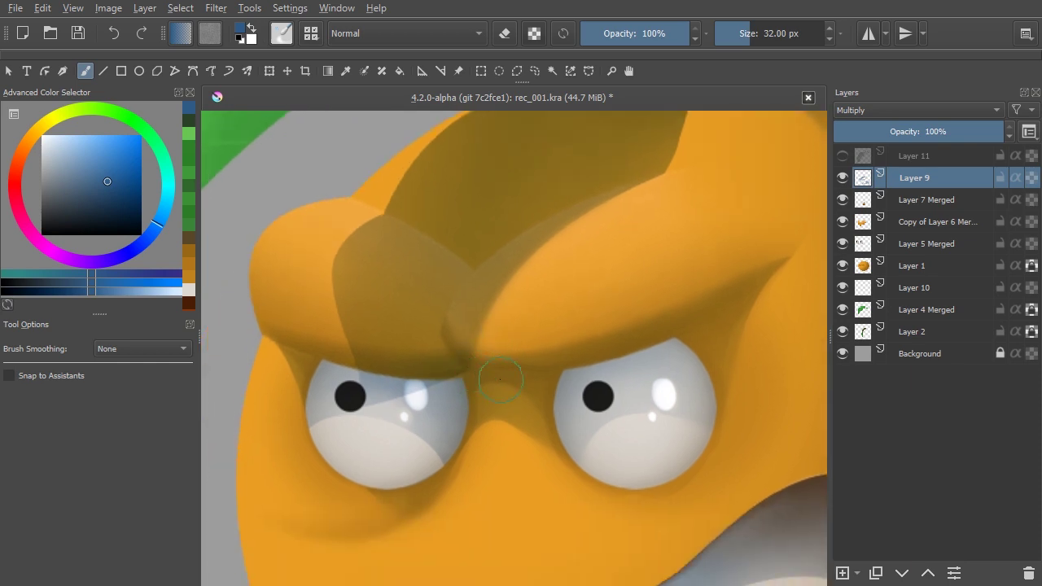
left_click_drag(468, 377, 389, 402)
mouse_move(356, 350)
left_mouse_down()
mouse_move(363, 382)
mouse_move(354, 371)
mouse_move(399, 395)
mouse_move(439, 387)
mouse_move(408, 397)
mouse_move(437, 386)
mouse_move(444, 406)
mouse_move(375, 400)
left_mouse_up()
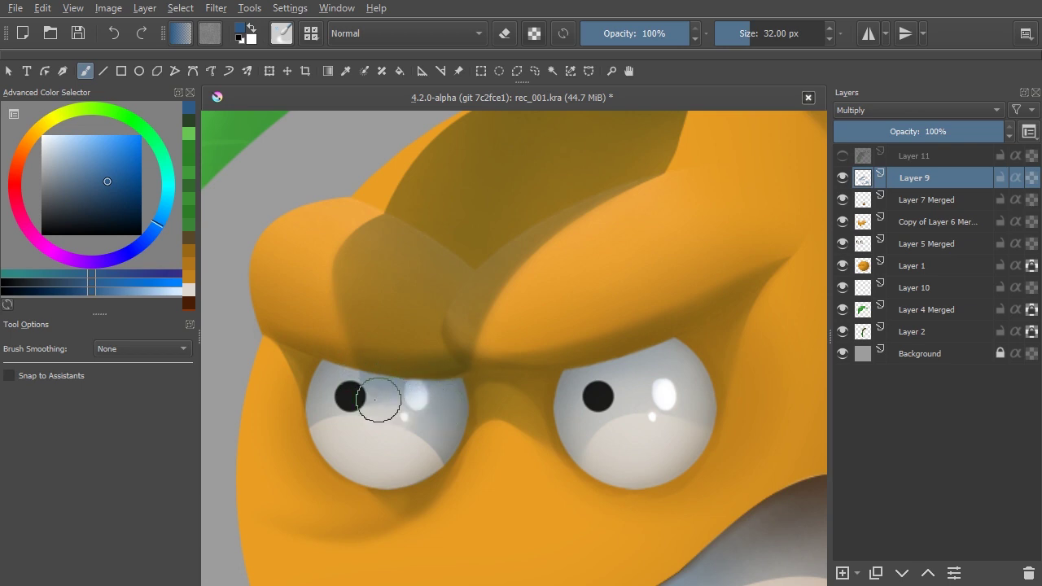
left_click_drag(514, 181, 476, 227)
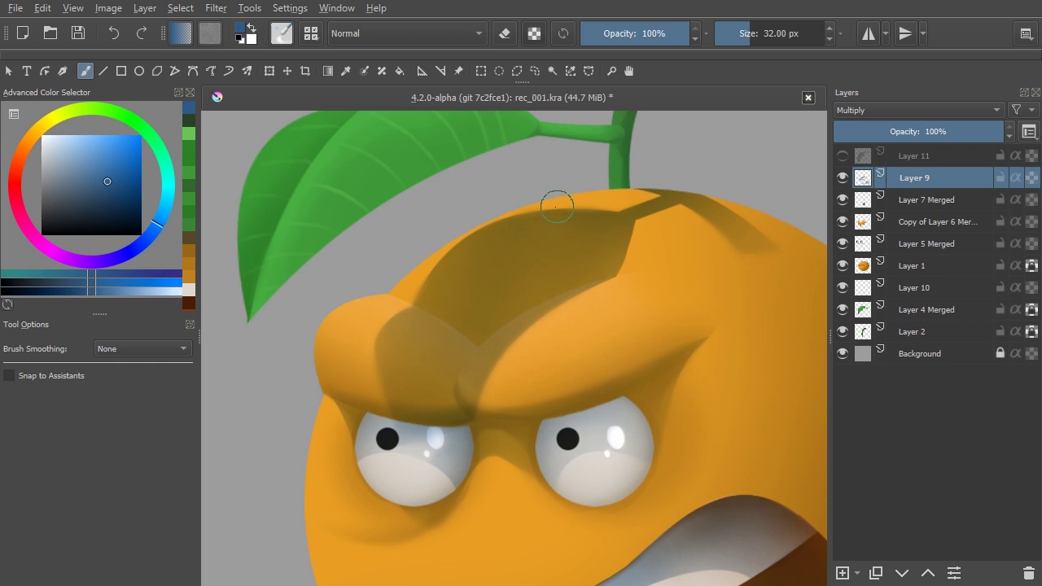
left_click_drag(518, 270, 500, 323)
left_click_drag(562, 291, 509, 272)
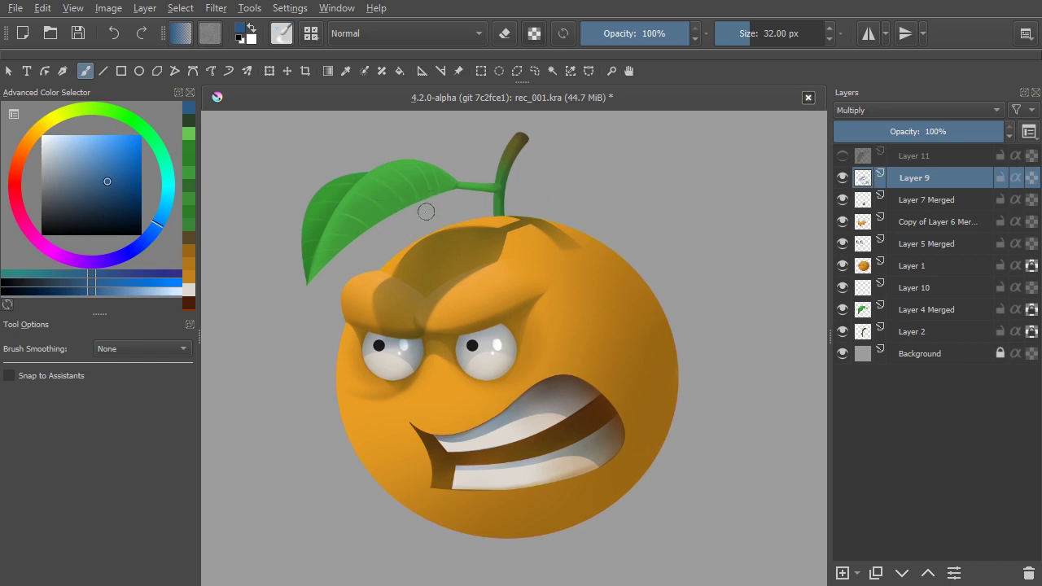
- Load the leaf shape from Layer 4 Merged as a selection and add the stem shape from Layer 2
left_click_drag(424, 210, 485, 274)
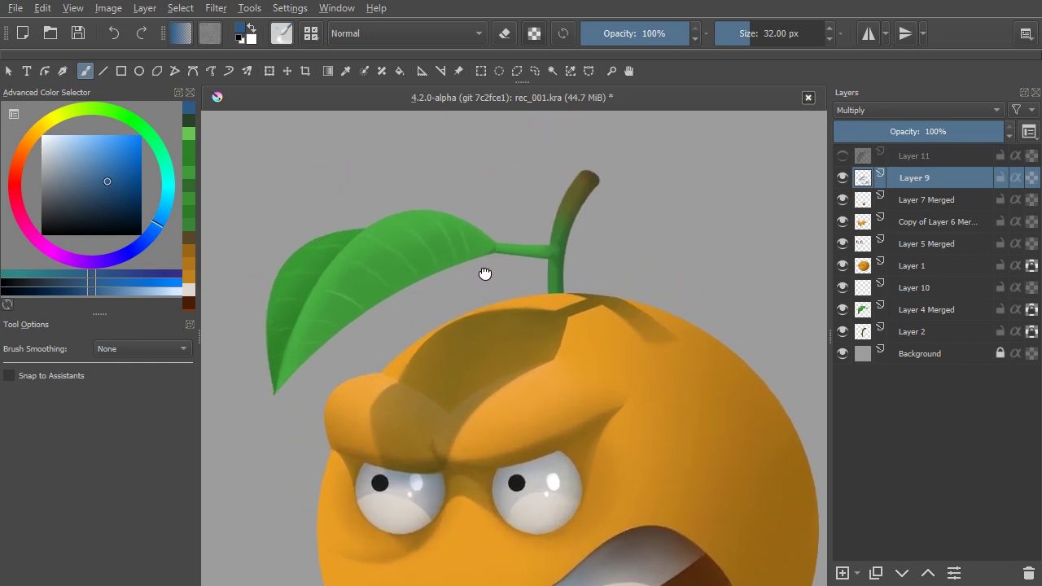
left_click(864, 310, "ctrl")
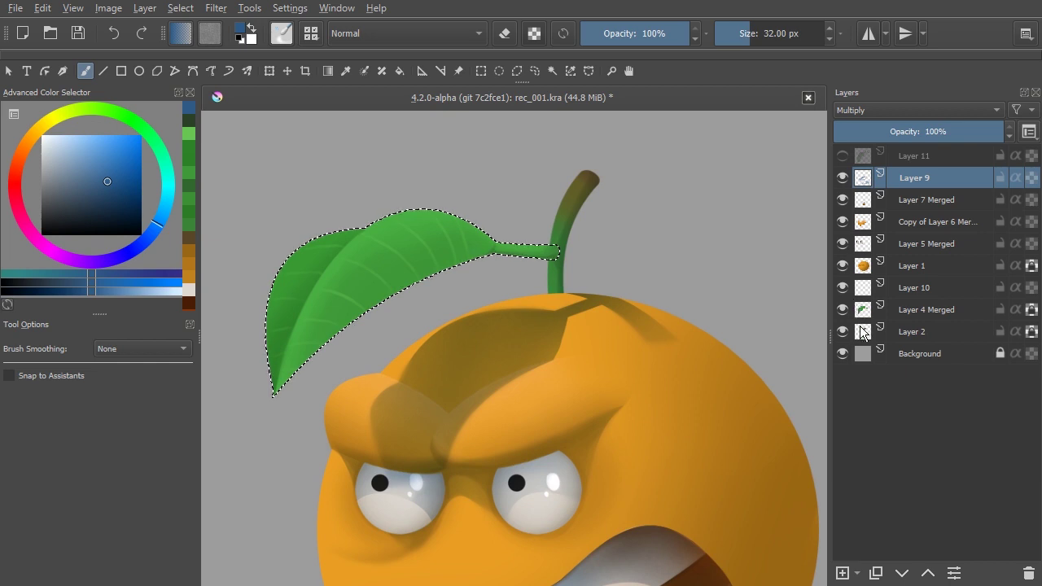
left_click(863, 333, "ctrl+shift")
left_click_drag(419, 277, 424, 252)
left_click_drag(495, 273, 501, 274)
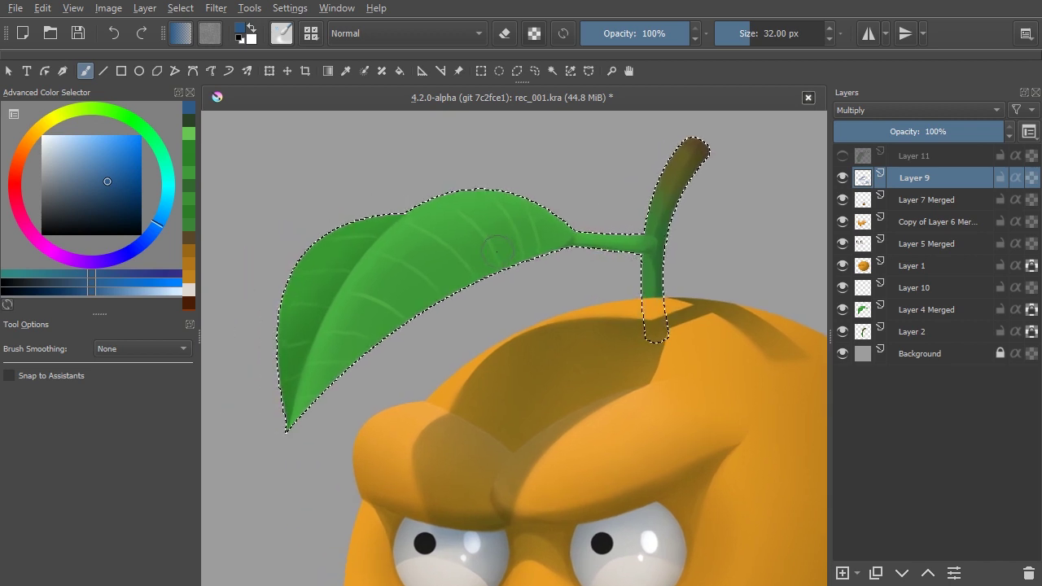
- Subtract the upper halves of the leaf and stem from the selection with a freeform path selection
left_click(589, 72)
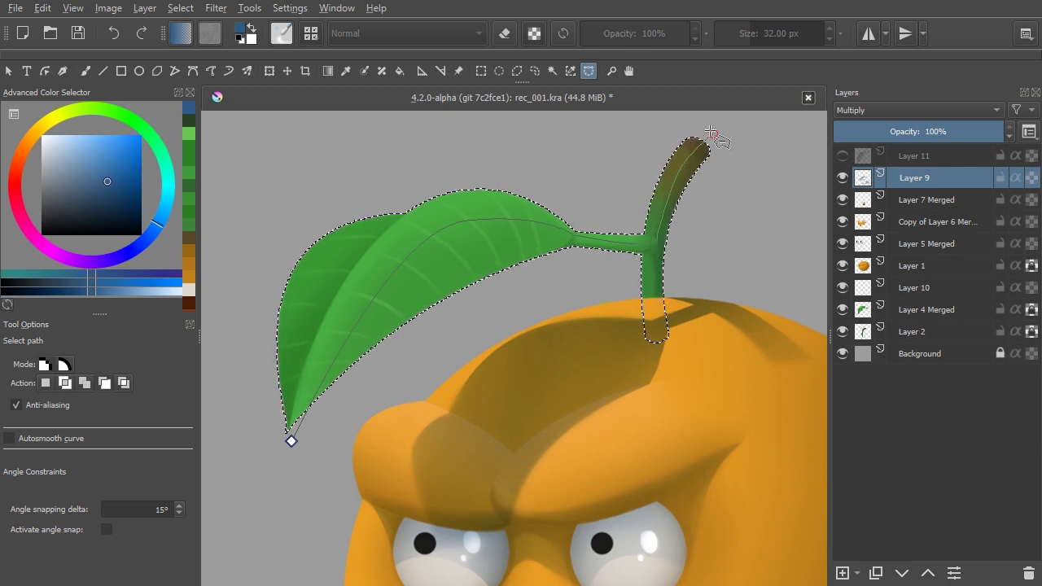
left_click(335, 173)
left_click(229, 247)
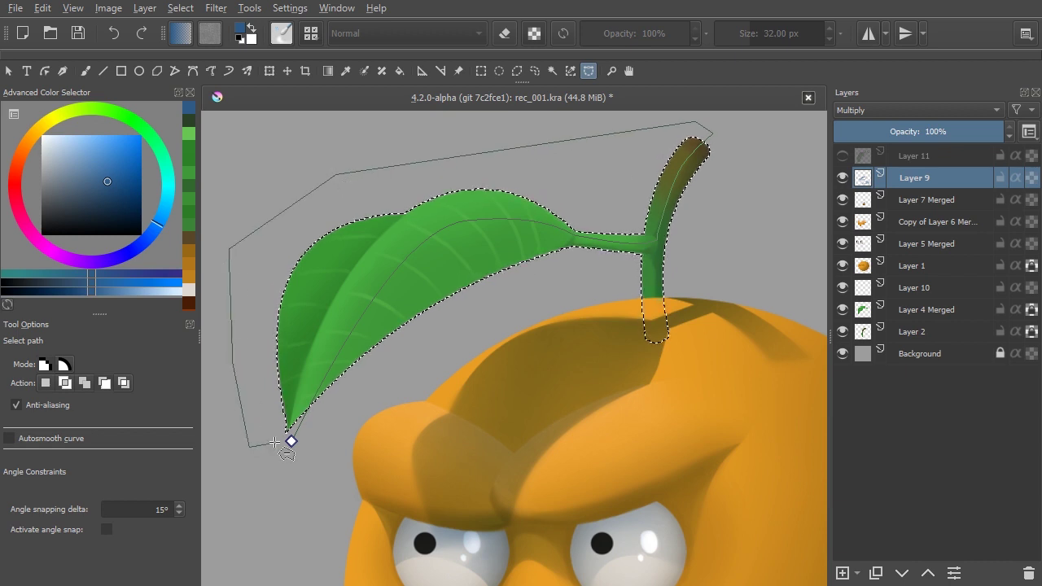
left_click(292, 441)
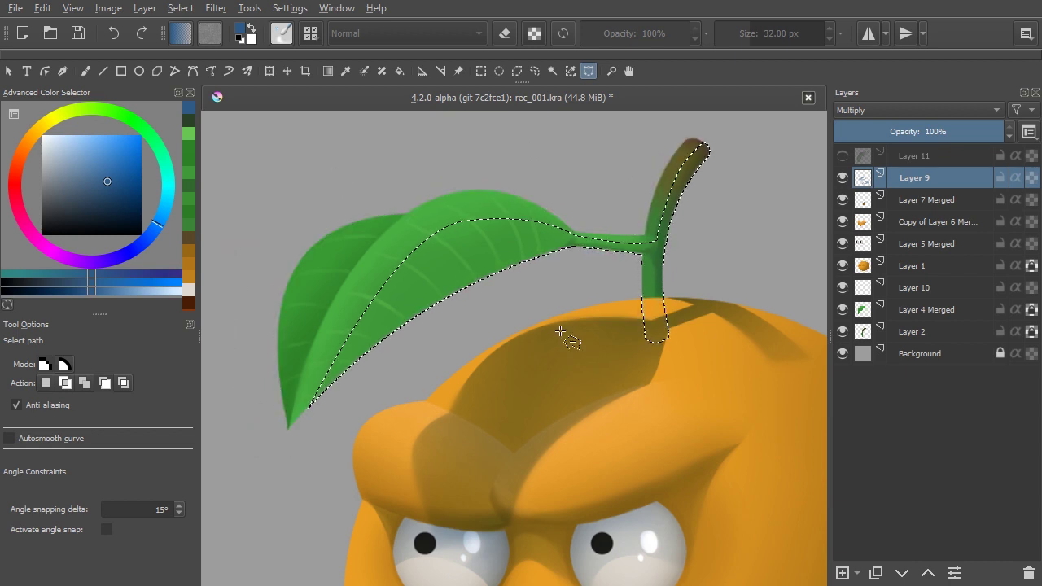
- Subtract the leaf-facing side of the lower stem and the Layer 1 orange shape from the selection
scroll(675, 252, "up", 3)
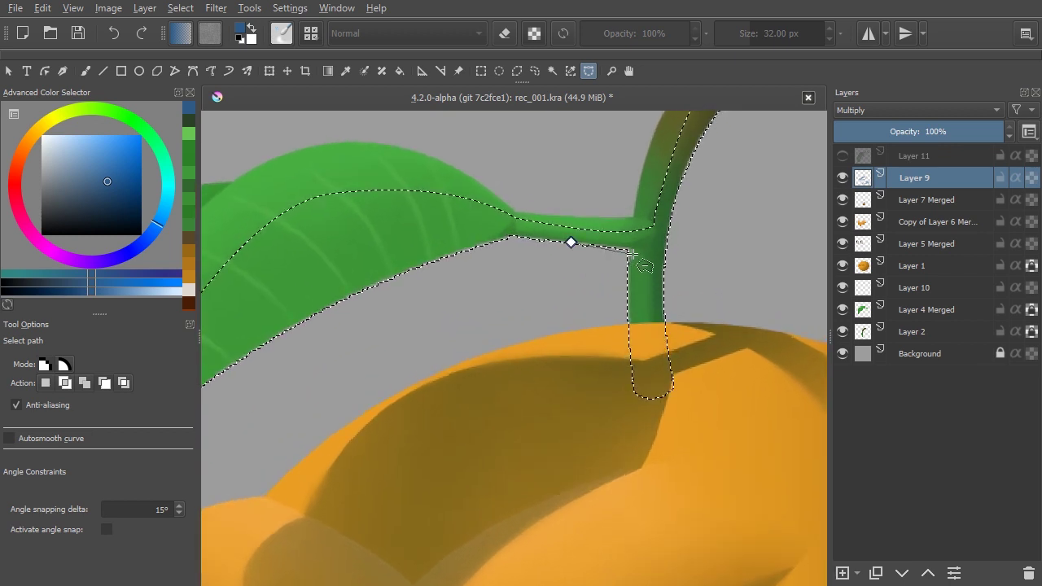
left_click(657, 331)
left_click(664, 405)
left_click(640, 437)
left_click(544, 370)
left_click(528, 287)
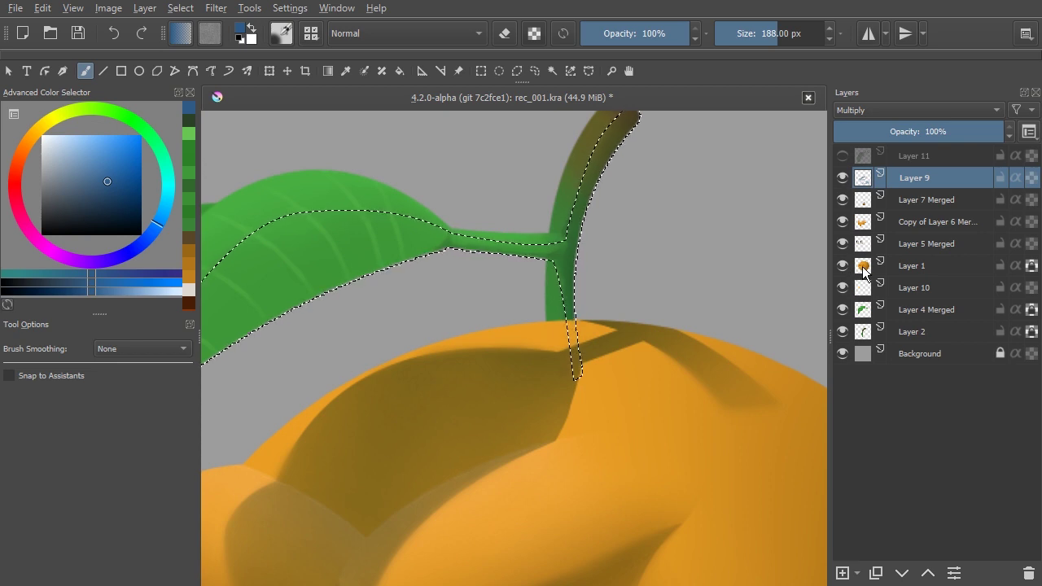
left_click(864, 269, "ctrl+alt")
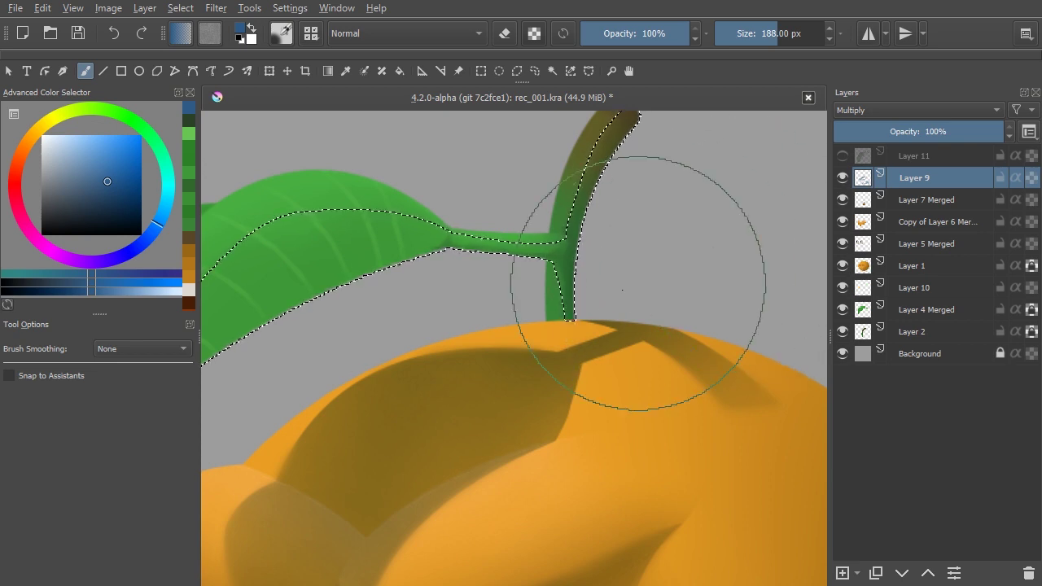
- Airbrush blue shadow on the undersides of the leaf and stem at 188 px on Layer 9, and remove the selection
scroll(505, 260, "down", 3)
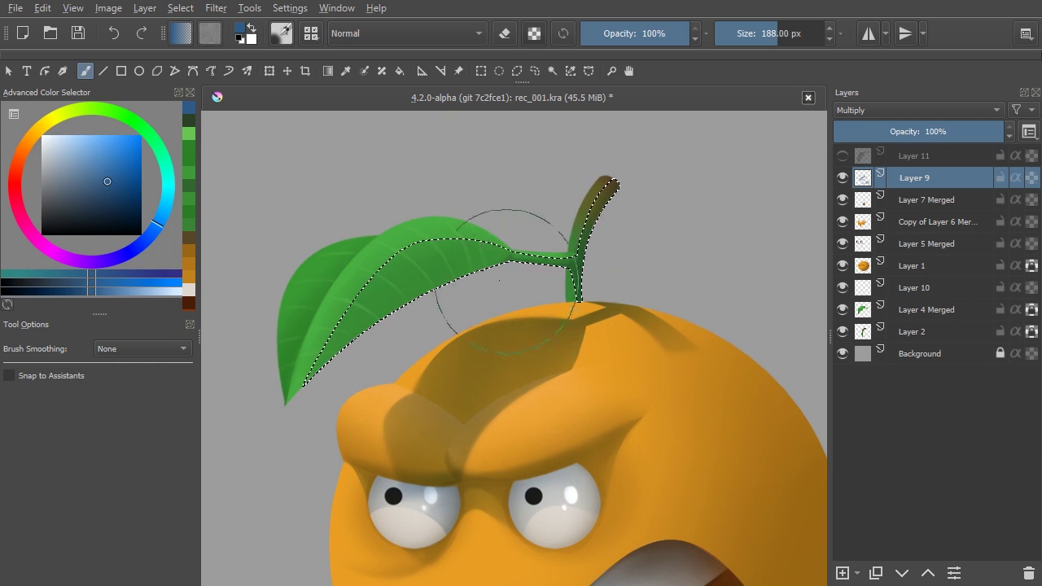
key("ctrl+shift+a")
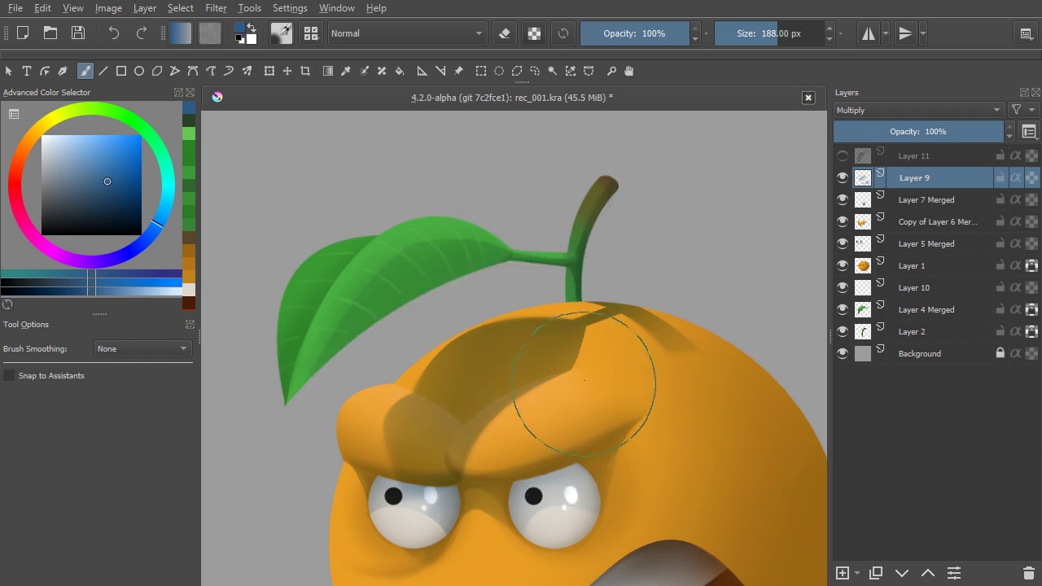
- Soften the shadow edges on the leaf and stem with the blending brush at 35 px and save the file
left_click_drag(496, 347, 511, 318)
right_click(442, 301)
left_click(350, 269)
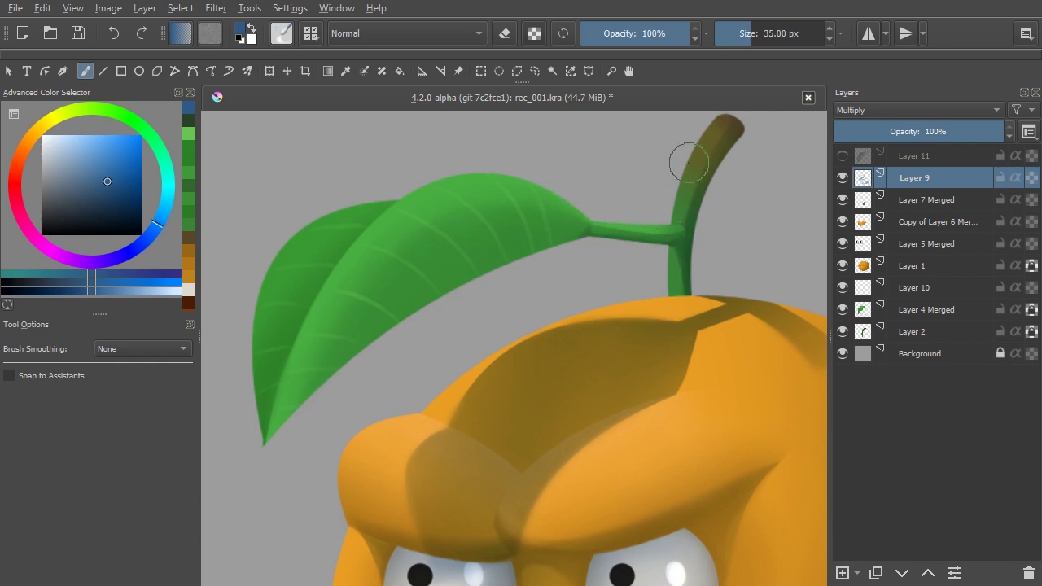
left_click_drag(586, 171, 567, 251)
left_click_drag(602, 305, 465, 291)
key("ctrl+s")
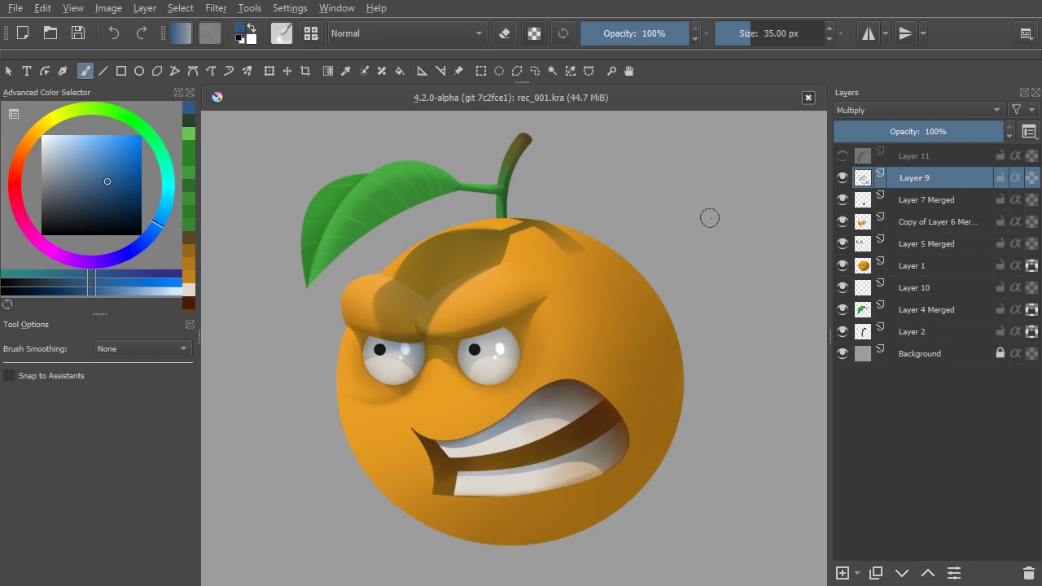
- Airbrush a shadow at 416 px along the orange's side behind the mouth within the Layer 1 shape, deselect and save the file
left_click(868, 267, "ctrl")
left_click_drag(611, 304, 610, 349)
right_click(650, 292)
left_click(707, 204)
key("bracketright")
key("bracketright")
key("bracketright")
key("bracketright")
key("bracketright")
key("bracketright")
key("bracketright")
key("bracketright")
key("bracketright")
key("bracketright")
key("bracketright")
key("bracketright")
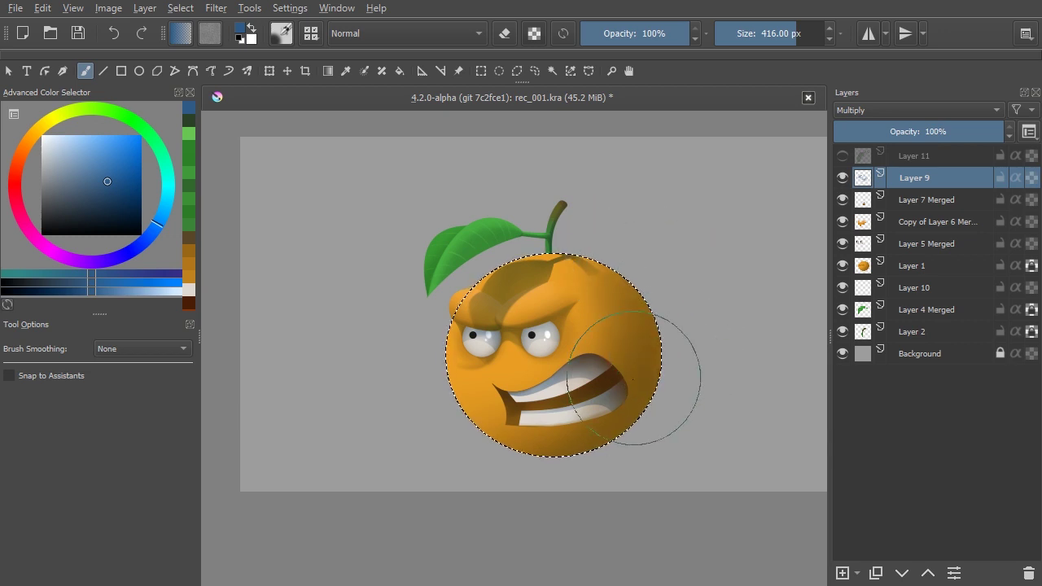
scroll(593, 349, "up", 5)
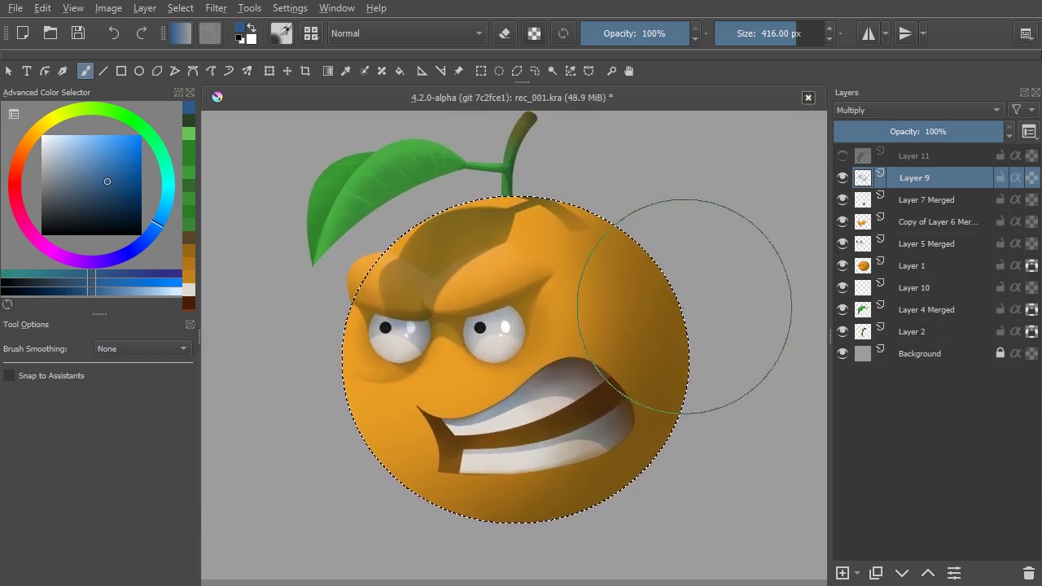
key("ctrl+shift+a")
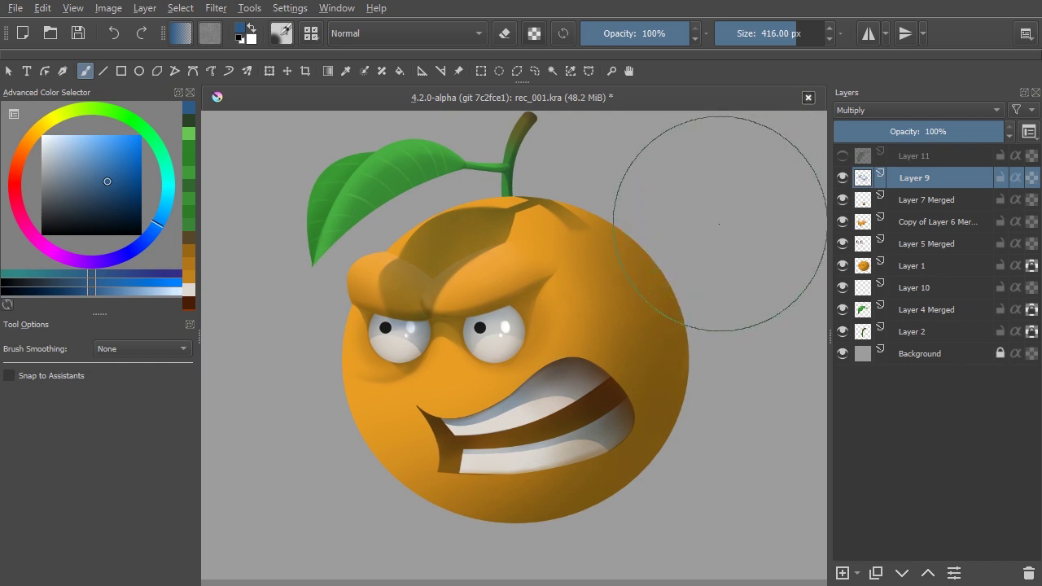
key("ctrl+s")
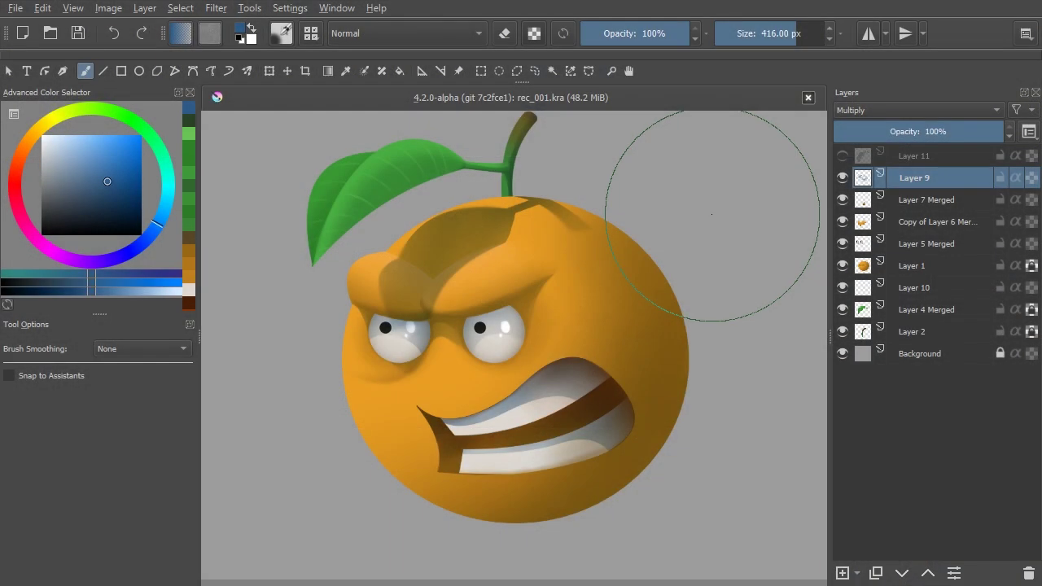
- Delete the hidden Layer 11 and add a new top layer with the Screen blending mode
left_click(953, 157)
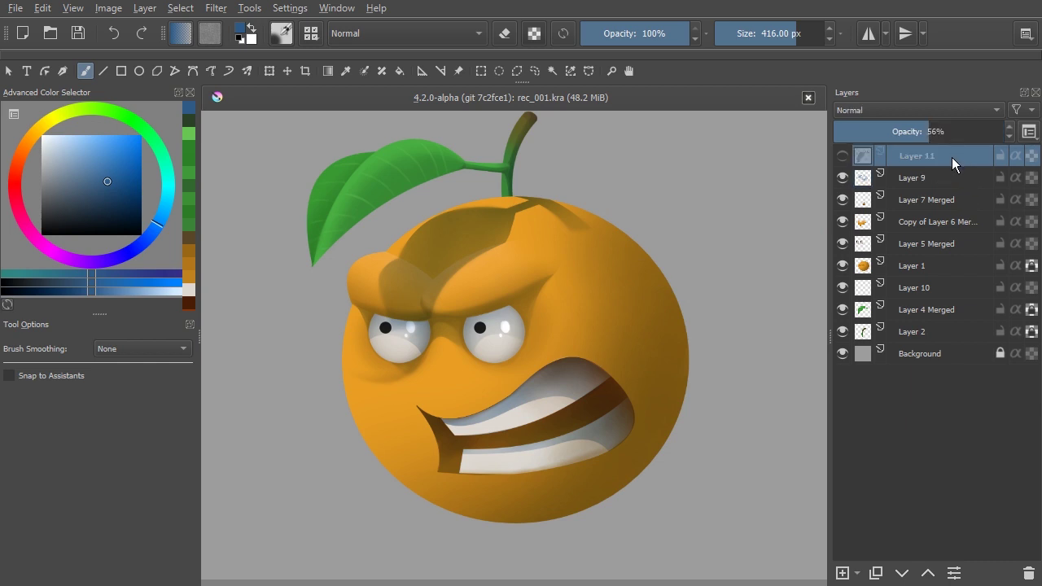
left_click(1030, 573)
left_click(843, 574)
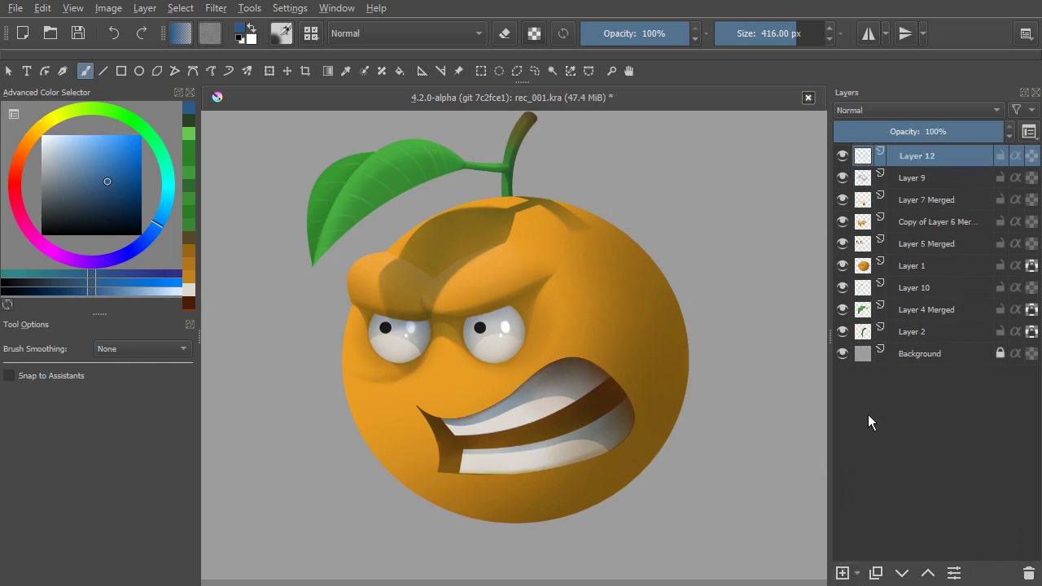
left_click(869, 114)
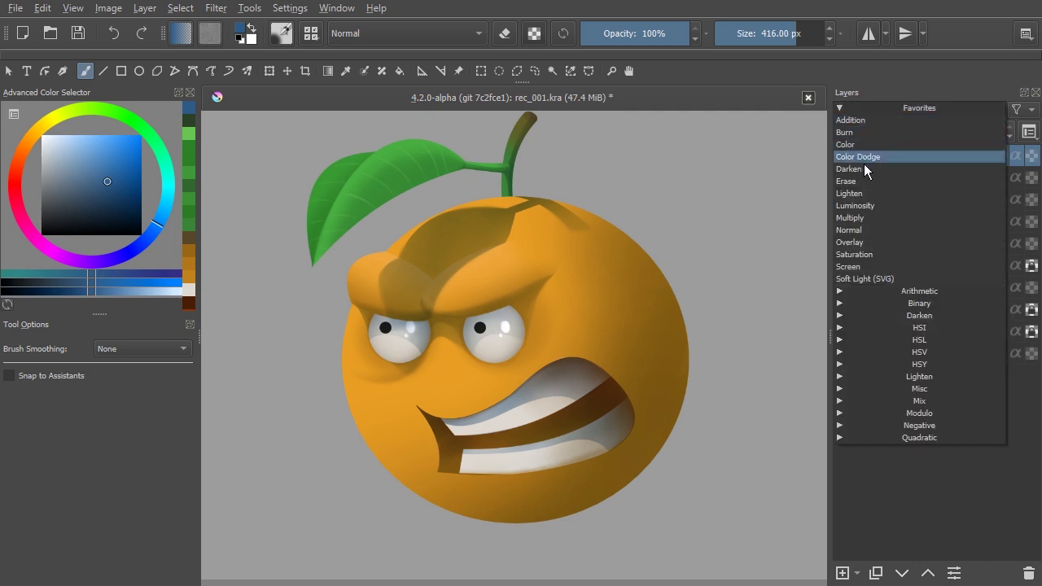
left_click(857, 266)
- Choose the textured green pencil brush and sample the brow's orange, lightening it to a pale orange
mouse_move(546, 370)
left_mouse_down()
mouse_move(545, 379)
mouse_move(492, 356)
mouse_move(500, 333)
mouse_move(484, 339)
left_mouse_up()
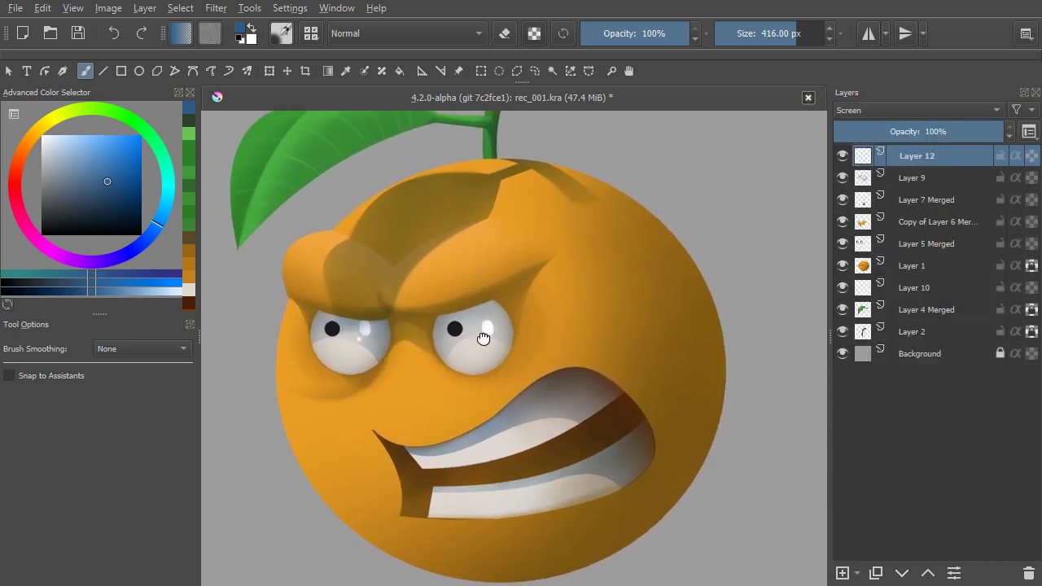
right_click(484, 342)
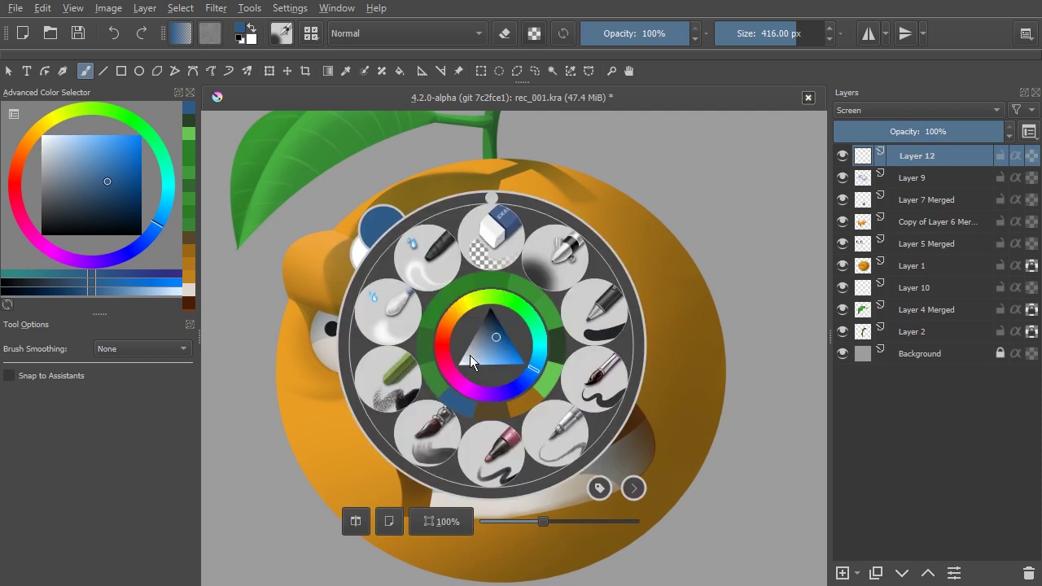
left_click(394, 375)
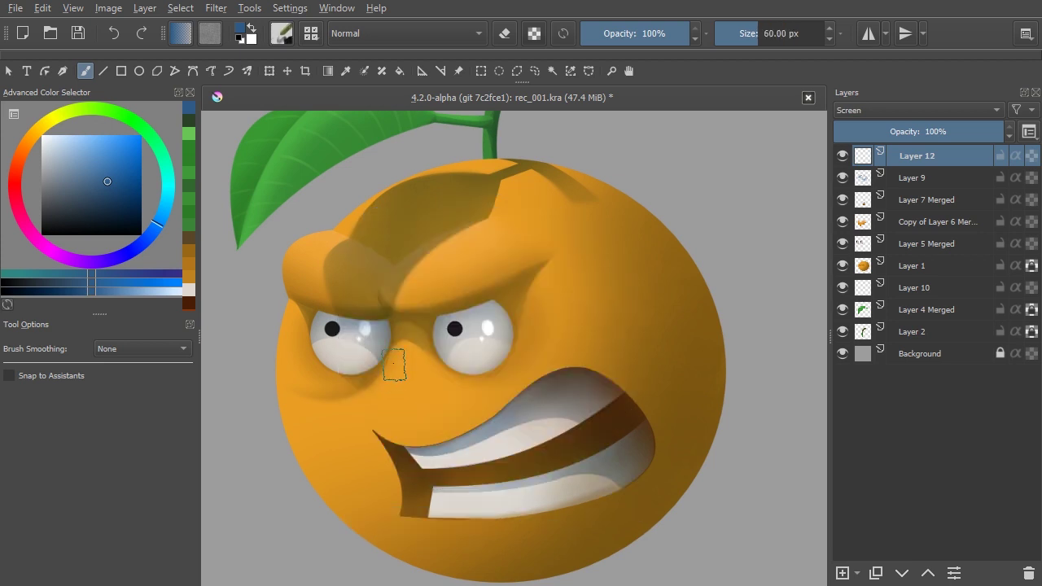
left_click(462, 252, "ctrl")
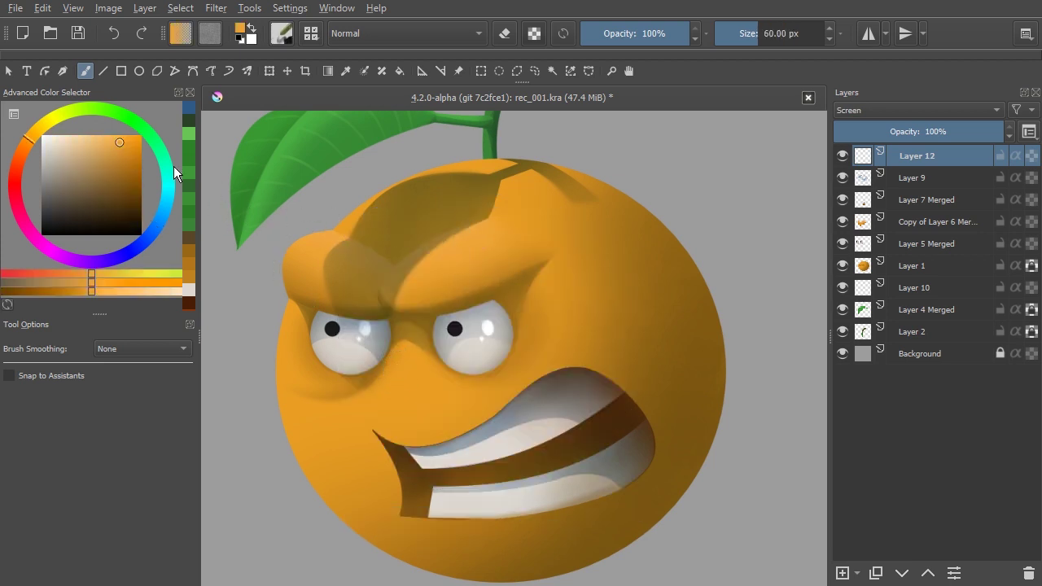
left_click(103, 140)
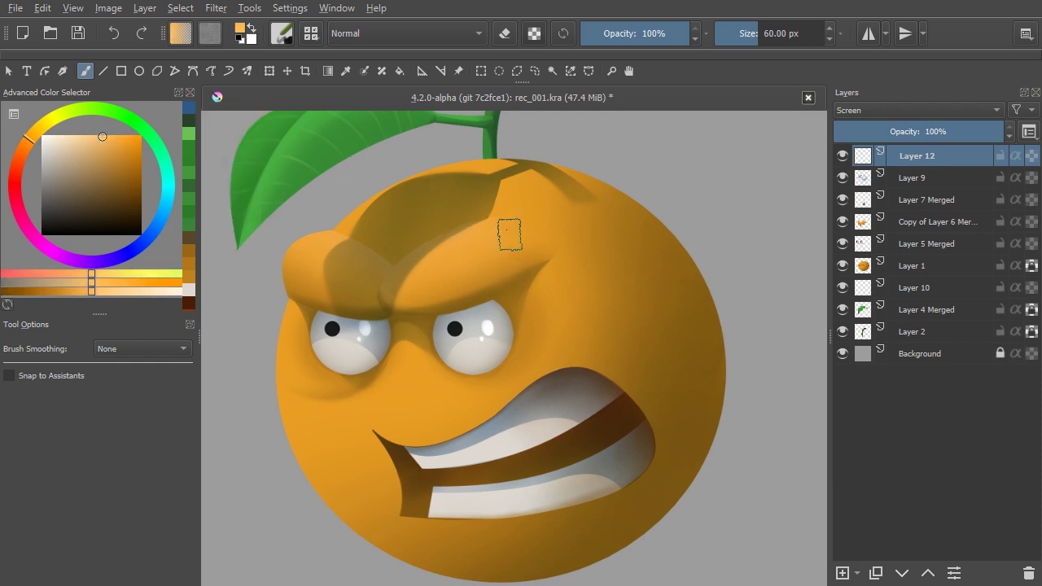
- Paint pale orange speckled highlights on both brows, the forehead edge and the cheek at 73 px on Layer 12
key("bracketright")
left_click_drag(428, 273, 489, 231)
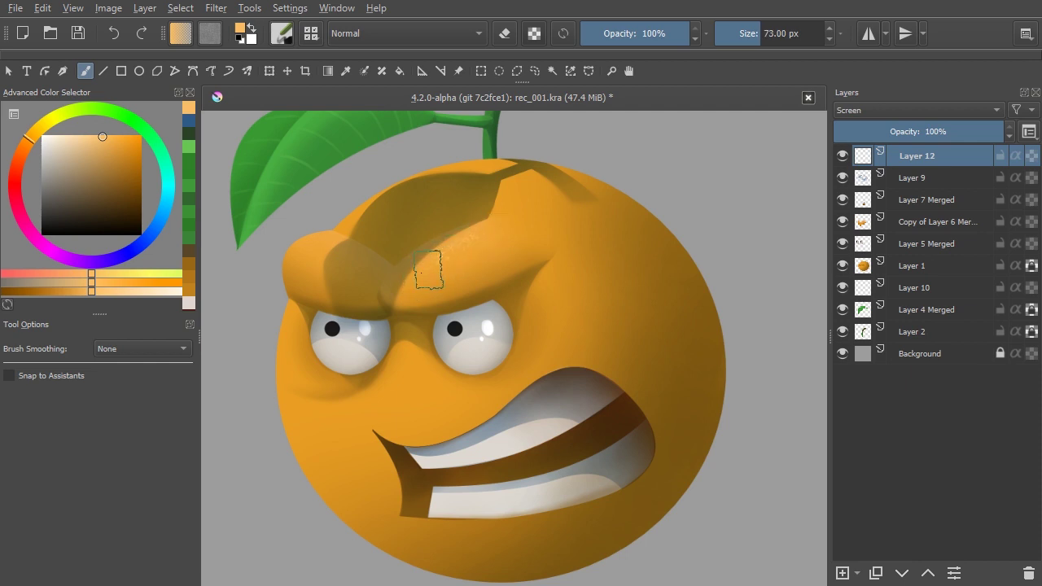
mouse_move(425, 272)
left_mouse_down()
mouse_move(461, 248)
mouse_move(482, 243)
mouse_move(457, 258)
mouse_move(490, 244)
mouse_move(459, 266)
mouse_move(547, 218)
mouse_move(475, 234)
mouse_move(549, 212)
mouse_move(524, 223)
mouse_move(553, 222)
left_mouse_up()
left_click_drag(296, 221, 320, 244)
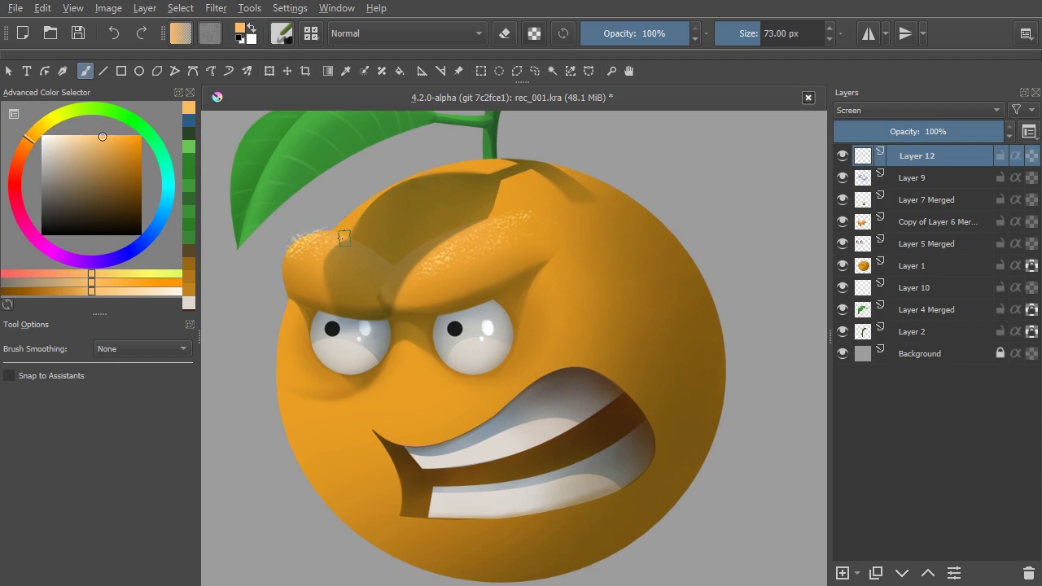
mouse_move(381, 198)
left_mouse_down()
mouse_move(344, 216)
mouse_move(361, 205)
left_mouse_up()
left_click_drag(326, 418, 356, 409)
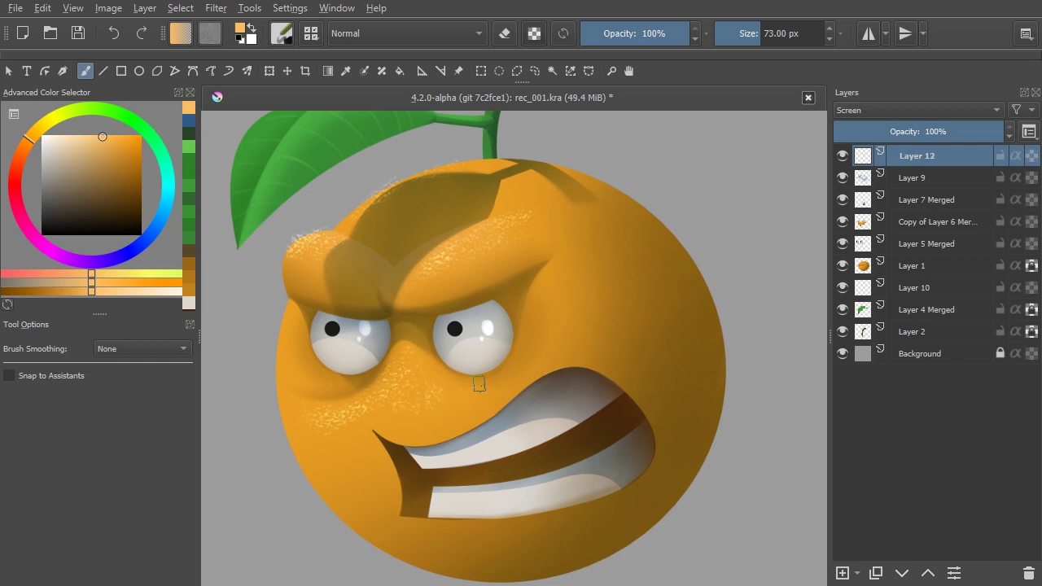
- Extend the speckled skin texture beside the far eye and above the mouth with the brush at 90 px
key("bracketright")
key("bracketright")
left_click_drag(575, 295, 538, 317)
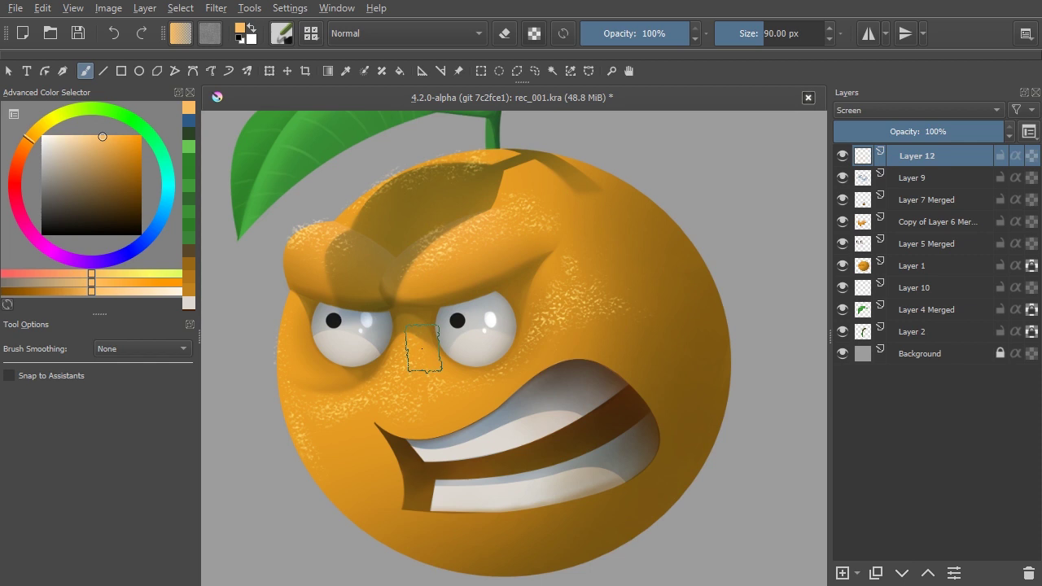
- Fade the speckled texture on Layer 12 with the airbrush in erase mode, reducing its size to 90 px and then 47 px
right_click(424, 348)
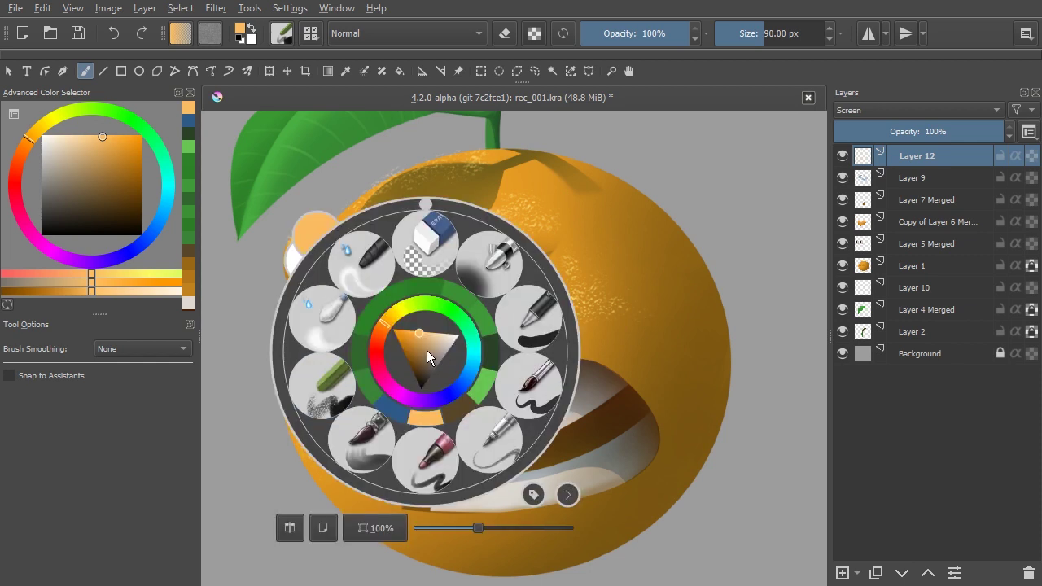
left_click(495, 264)
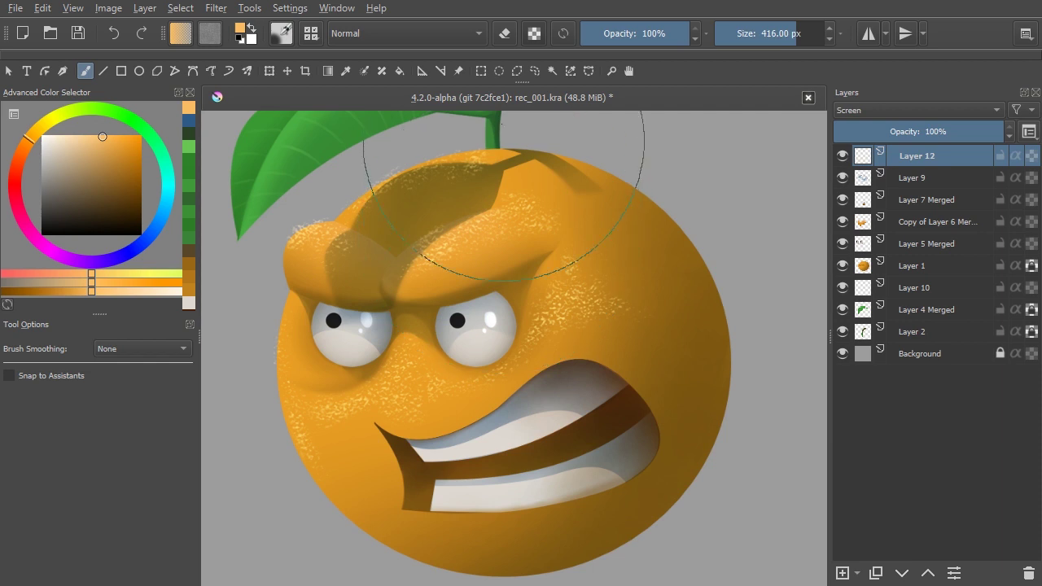
left_click(505, 34)
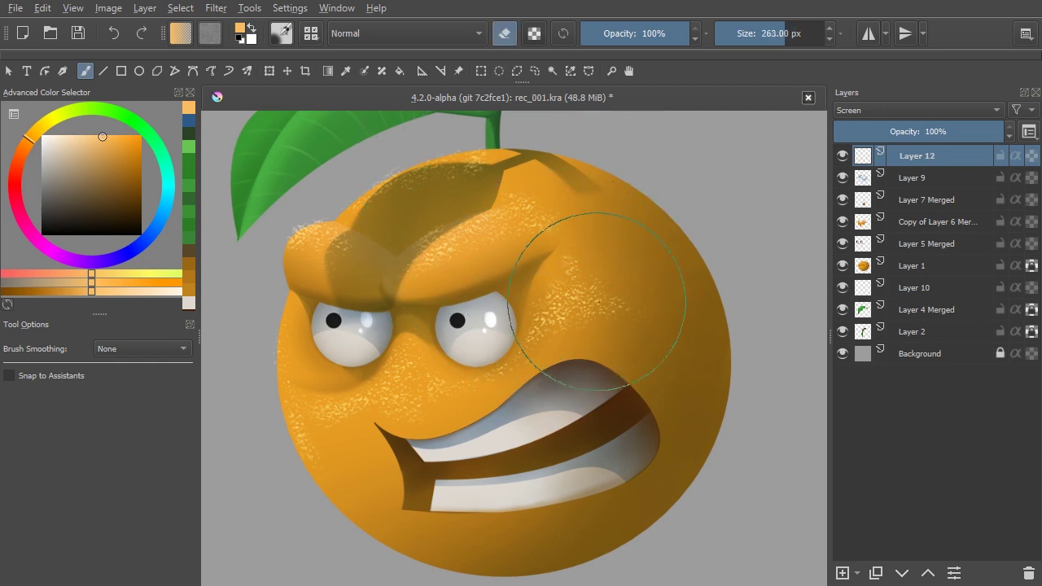
key("bracketleft")
key("bracketleft")
key("bracketleft")
key("bracketleft")
key("bracketleft")
key("bracketleft")
key("bracketleft")
key("bracketleft")
key("bracketleft")
key("bracketleft")
key("bracketleft")
key("bracketleft")
key("bracketleft")
key("bracketleft")
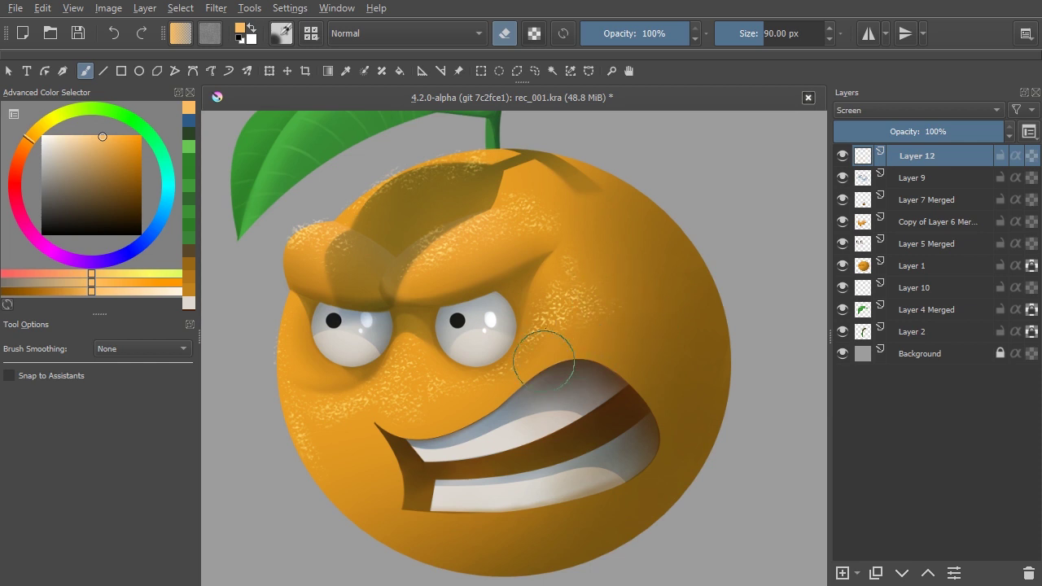
mouse_move(536, 336)
left_mouse_down()
mouse_move(502, 403)
mouse_move(440, 434)
mouse_move(451, 402)
mouse_move(401, 442)
mouse_move(412, 408)
mouse_move(389, 412)
mouse_move(336, 447)
mouse_move(329, 463)
mouse_move(275, 333)
mouse_move(269, 339)
mouse_move(287, 453)
mouse_move(303, 483)
mouse_move(336, 428)
mouse_move(386, 414)
mouse_move(376, 407)
mouse_move(458, 396)
left_mouse_up()
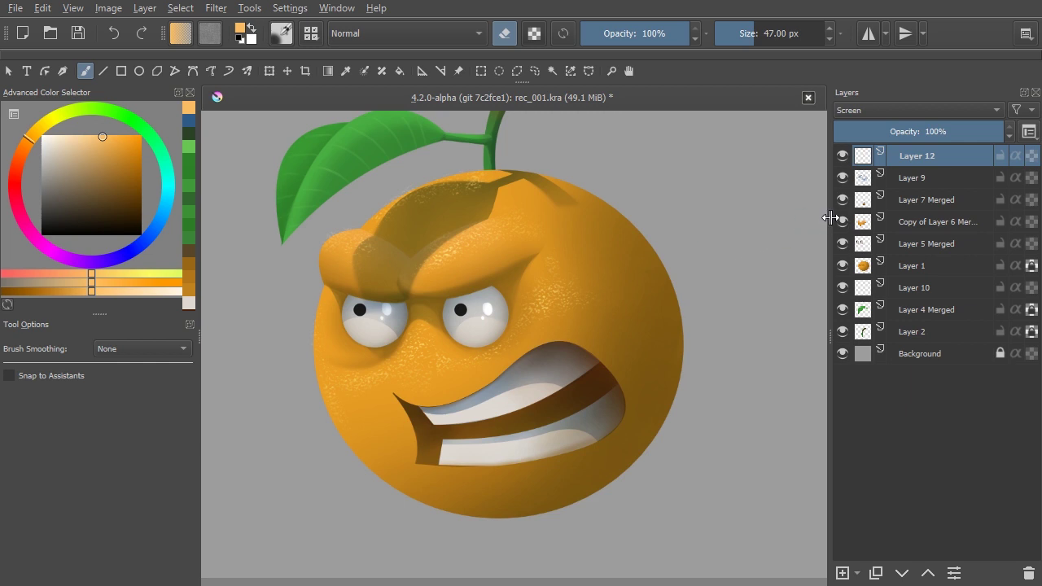
- Load the Layer 1 shape as a selection, add the Copy of Layer 6 Merged shape, and add a transparency mask to Layer 12
left_click(864, 268, "ctrl")
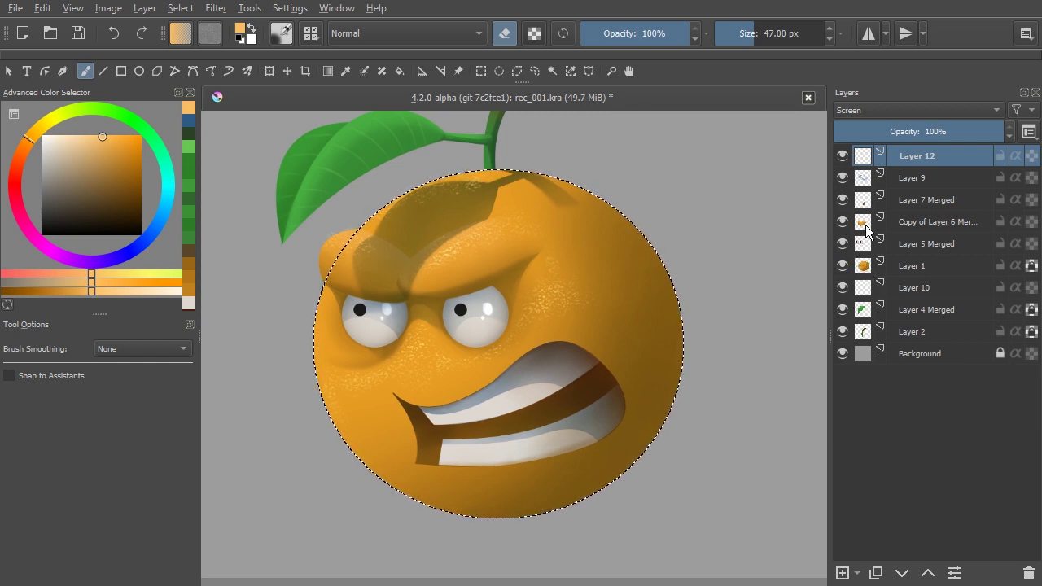
left_click(865, 230, "ctrl+shift")
left_click(857, 574)
left_click(879, 477)
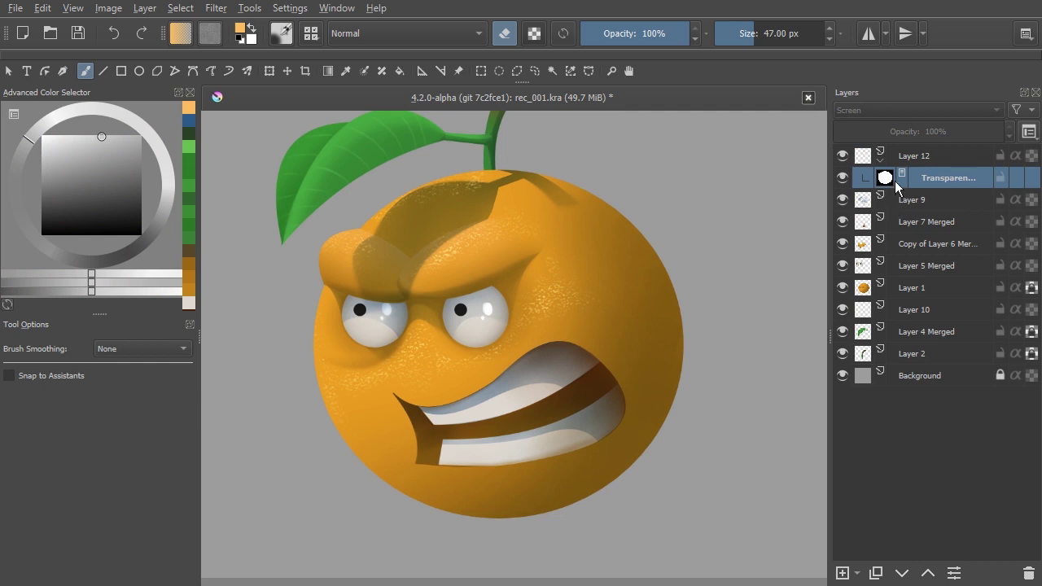
- Collapse Layer 12's transparency mask and make Layer 1 the active layer
left_click(881, 159)
left_click(939, 157)
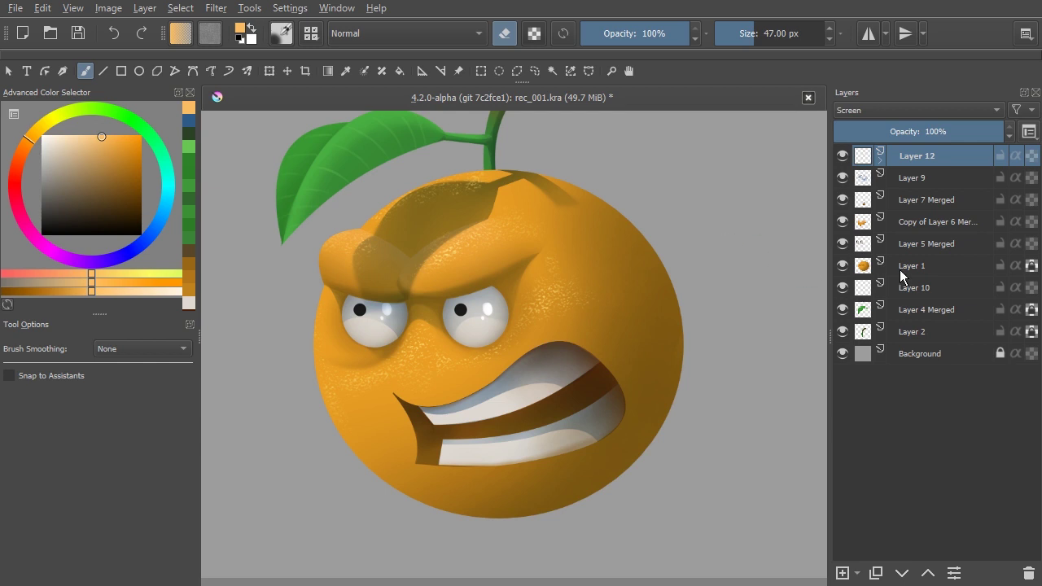
left_click(952, 266)
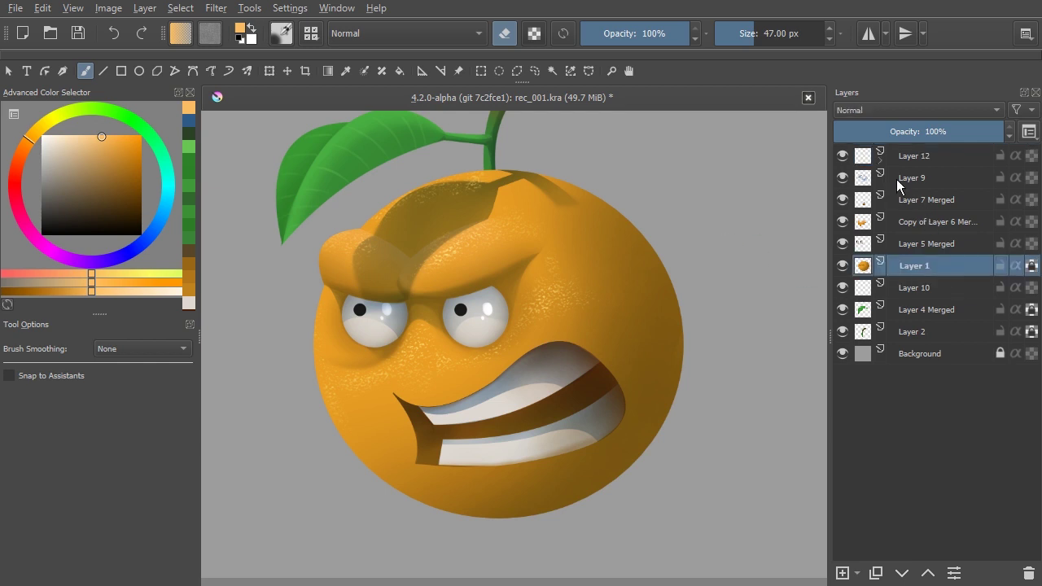
- Add a paint layer above Layer 9 and give it a transparency mask from the combined Layer 1 and Copy of Layer 6 Merged shapes
left_click(934, 178)
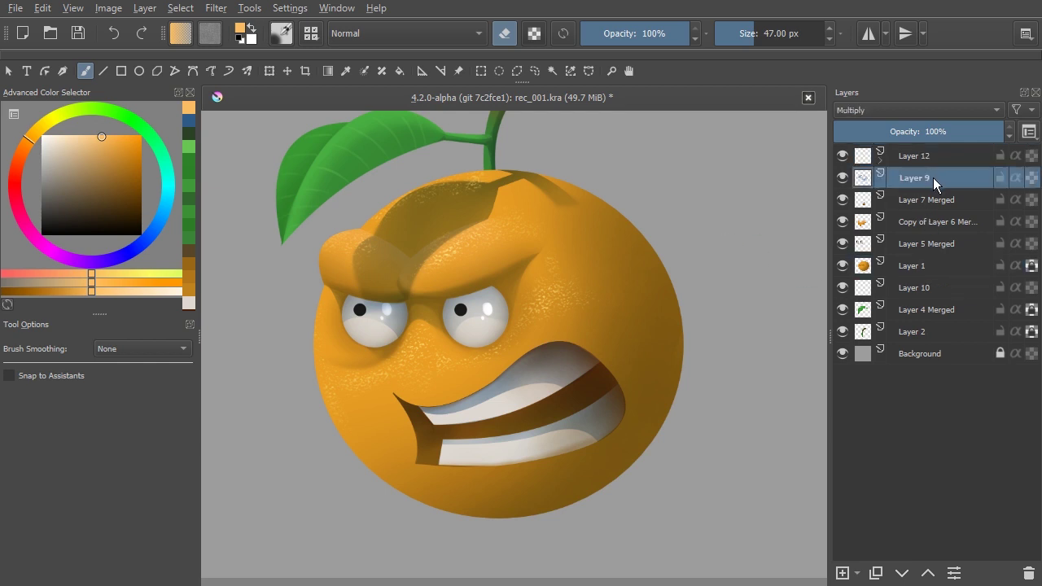
left_click(843, 573)
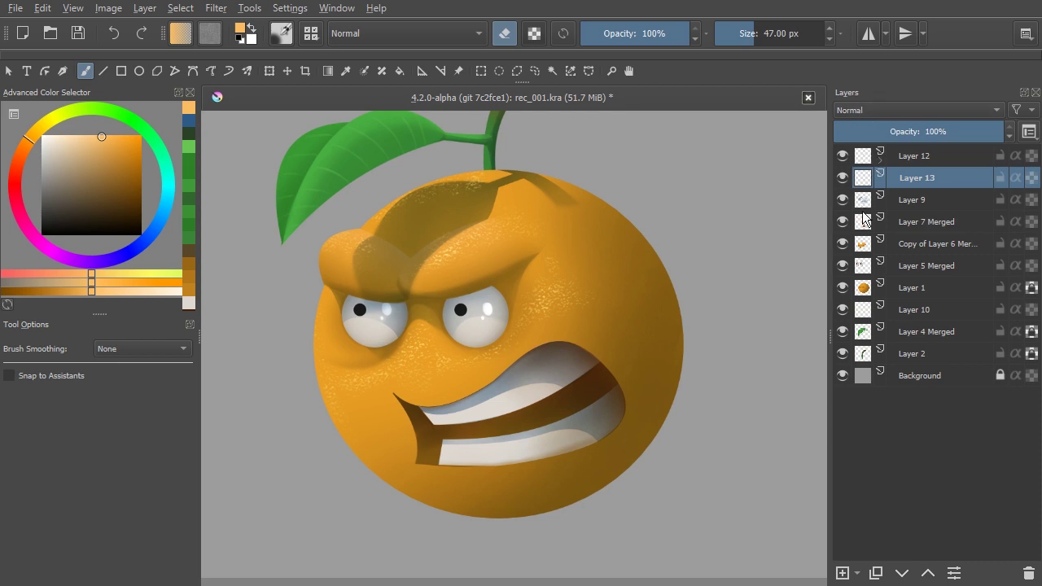
left_click(865, 287, "ctrl")
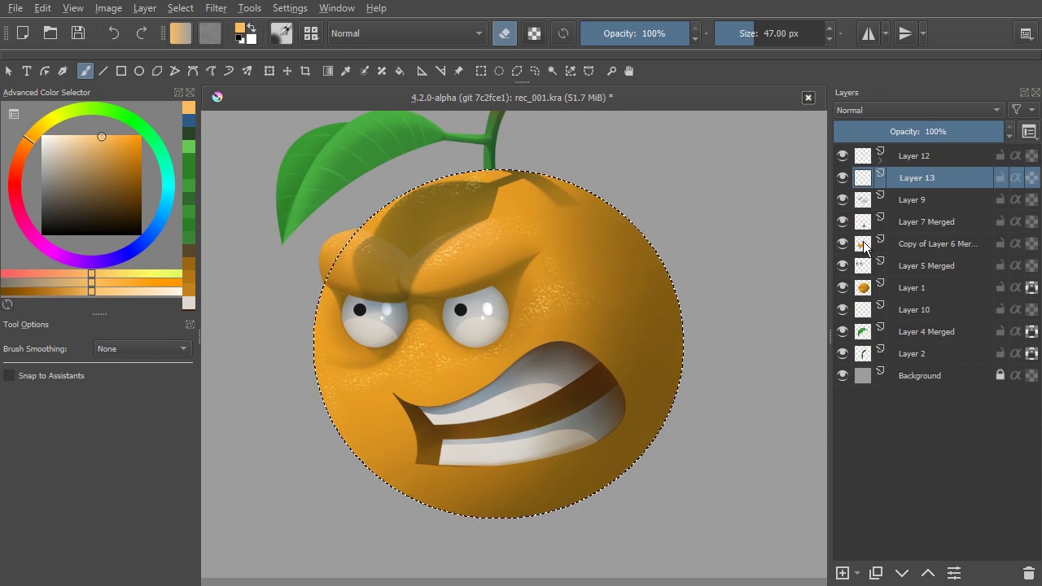
left_click(858, 574)
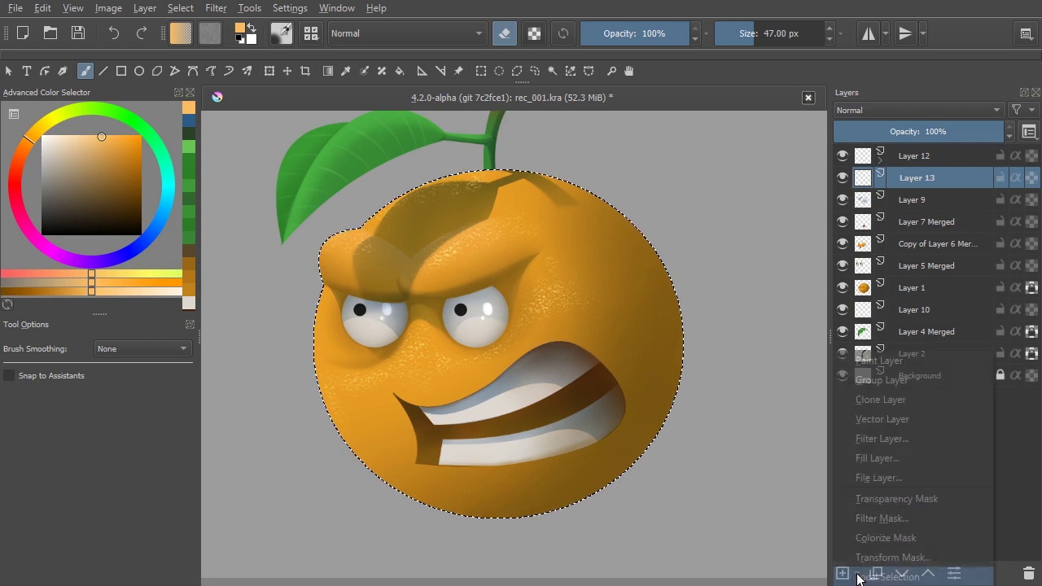
left_click(882, 503)
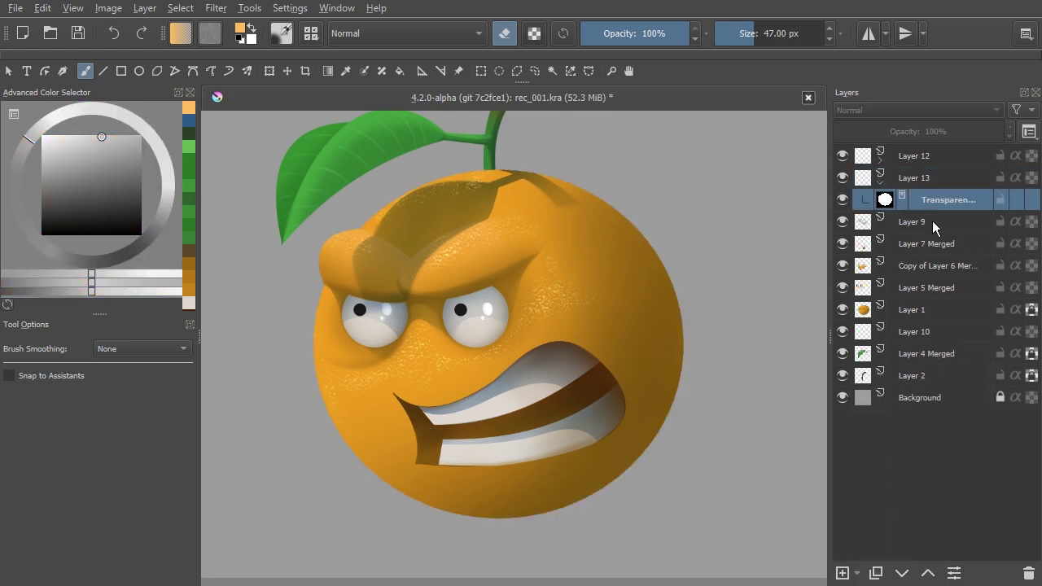
left_click(923, 179)
- Paint dark brown speckled skin texture on the orange's shaded side, underside and lower cheek on Layer 13, enlarging the textured brush to 176 px
right_click(622, 313)
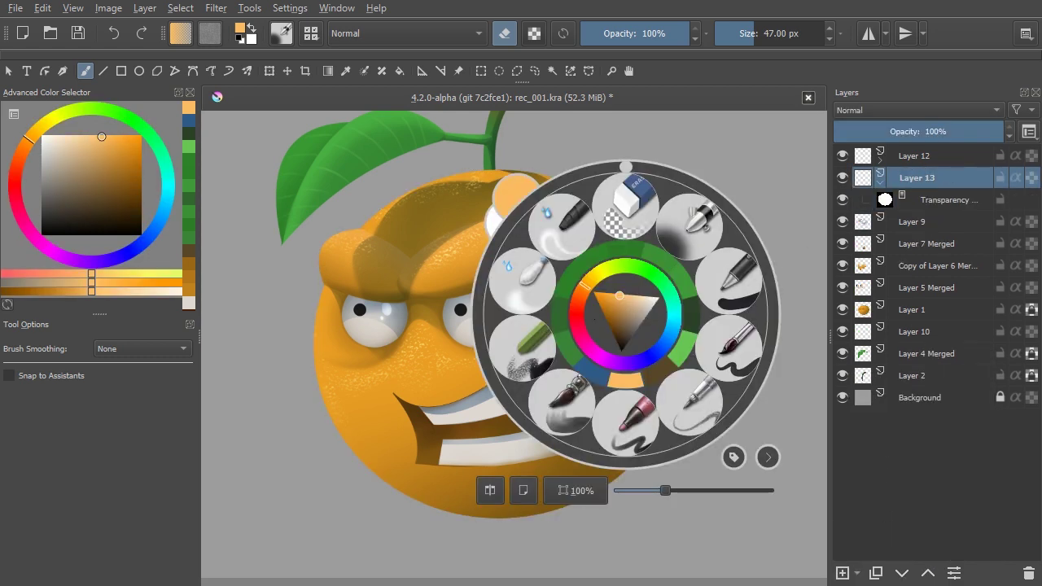
left_click(529, 363)
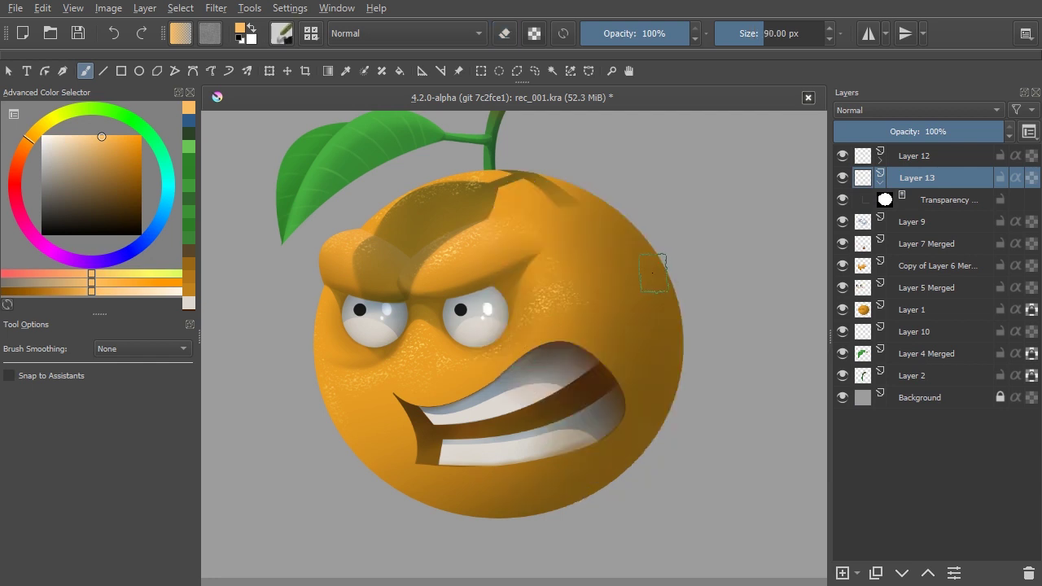
left_click(667, 330, "ctrl")
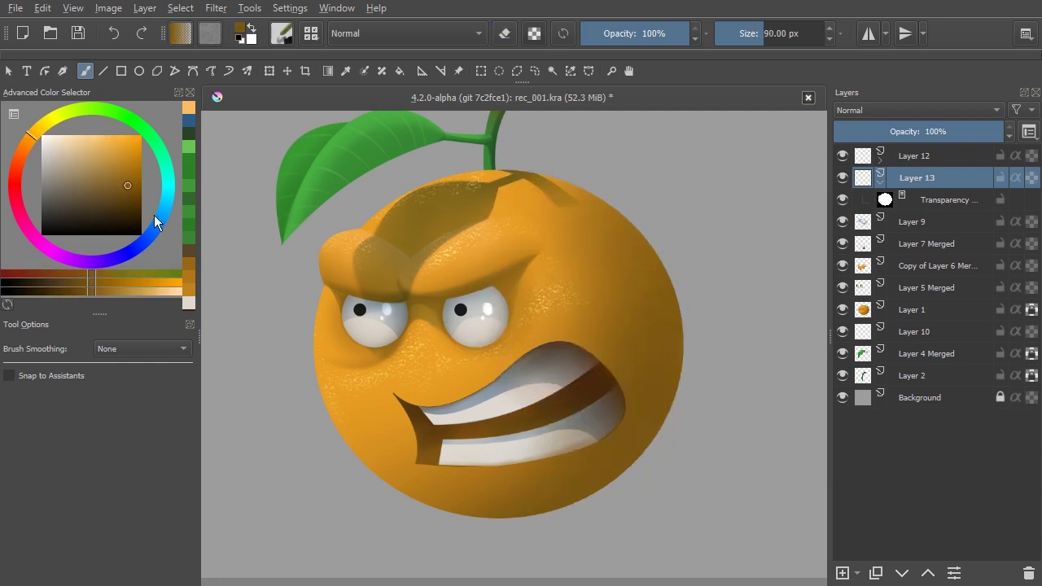
left_click(130, 193)
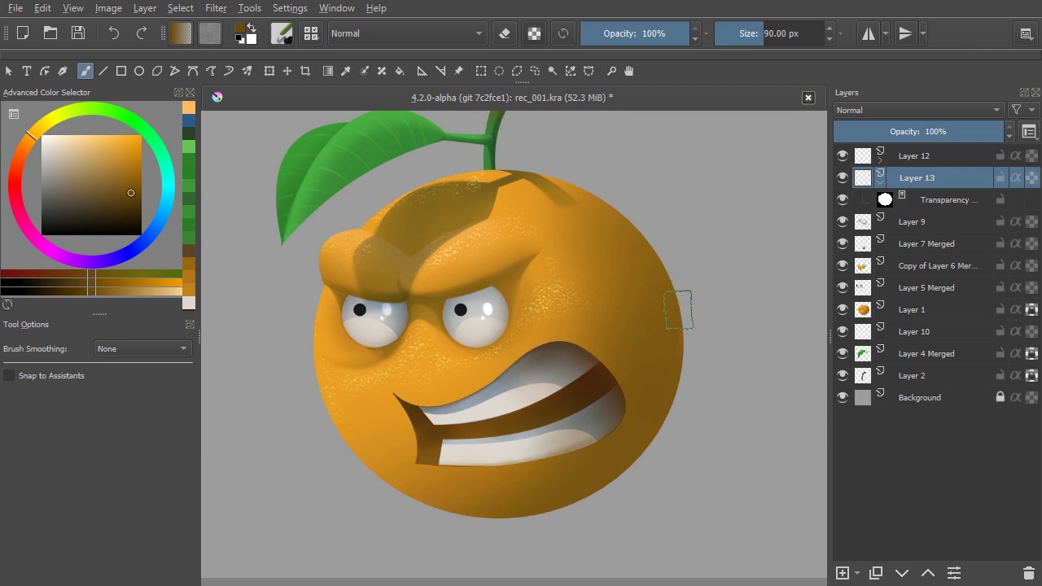
mouse_move(654, 278)
left_mouse_down()
mouse_move(630, 253)
mouse_move(648, 262)
mouse_move(666, 311)
left_mouse_up()
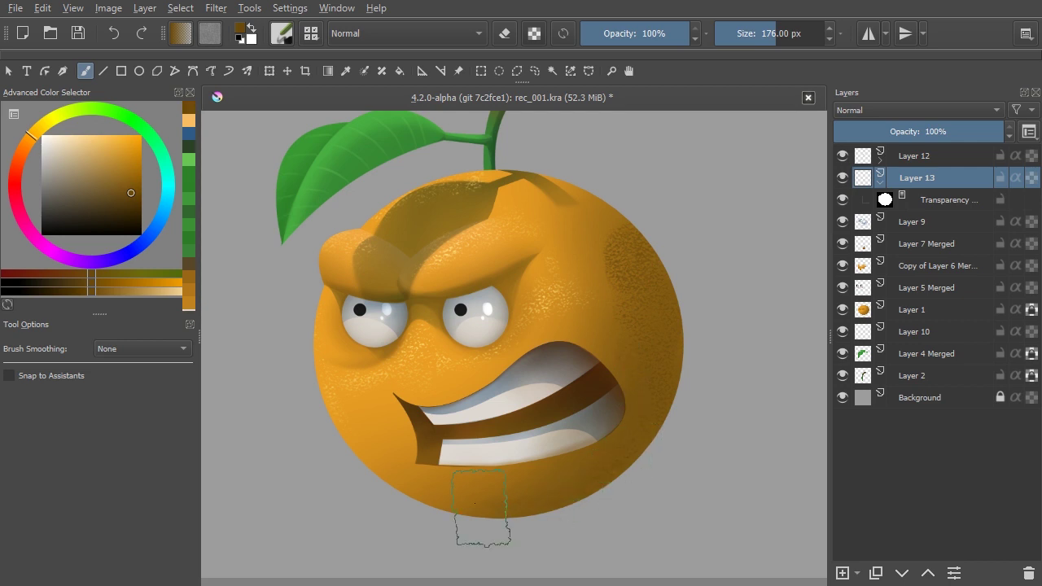
mouse_move(373, 424)
left_mouse_down()
mouse_move(374, 456)
mouse_move(394, 480)
mouse_move(404, 452)
mouse_move(414, 476)
left_mouse_up()
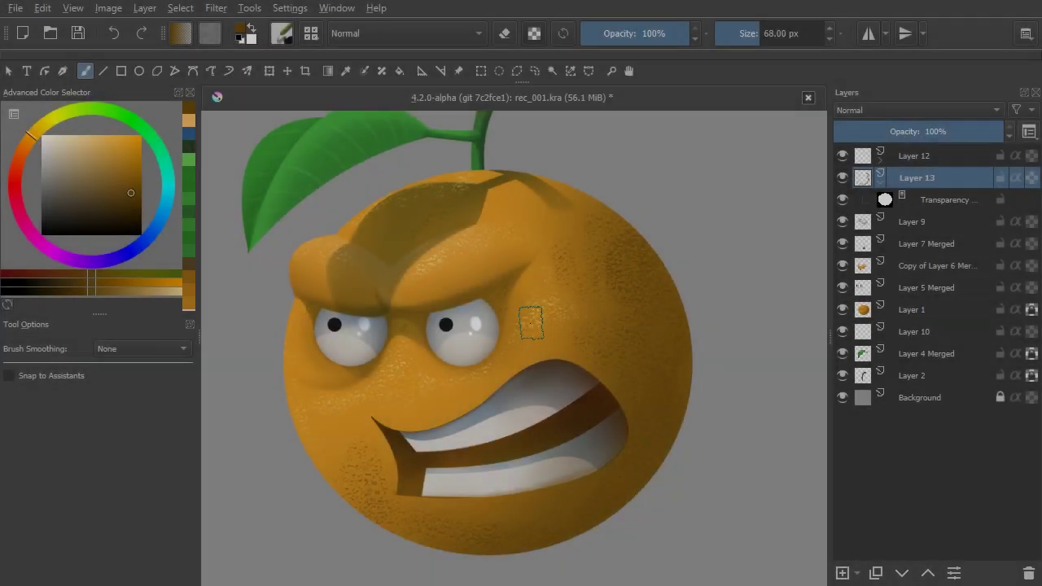
- Fade the dark speckles on the orange's upper shaded side with the airbrush in erase mode, enlarging it to 126 px
right_click(531, 323)
left_click(570, 242)
key("bracketright")
key("bracketright")
key("bracketright")
key("bracketright")
key("bracketright")
key("bracketright")
key("bracketright")
key("bracketright")
key("bracketright")
key("bracketright")
key("bracketright")
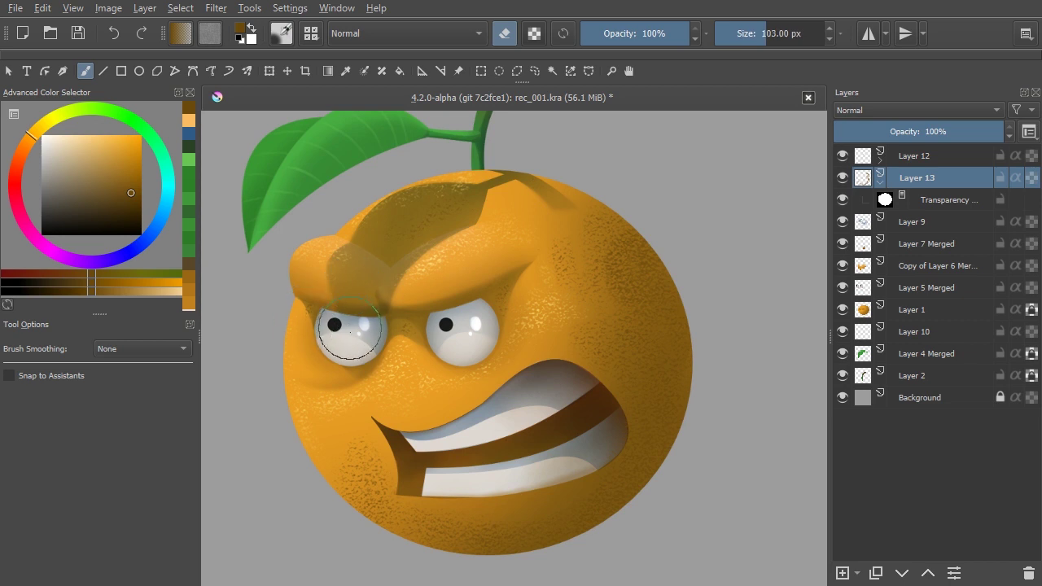
key("bracketleft")
left_click_drag(604, 236, 646, 214)
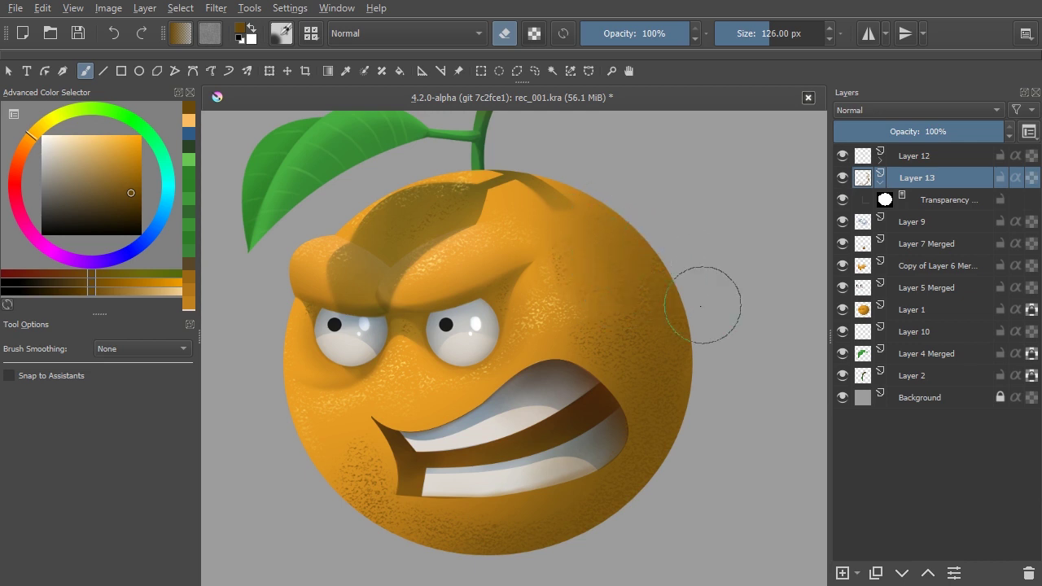
- Soften the remaining dark speckles beside the mouth and on the lower cheek with the erasing airbrush reduced to 84 px
left_click_drag(553, 314, 537, 315)
mouse_move(377, 443)
left_mouse_down()
mouse_move(350, 460)
mouse_move(356, 476)
mouse_move(390, 479)
mouse_move(364, 452)
mouse_move(363, 480)
mouse_move(383, 466)
mouse_move(339, 474)
mouse_move(368, 506)
mouse_move(396, 515)
mouse_move(444, 487)
mouse_move(422, 495)
mouse_move(420, 509)
mouse_move(393, 514)
mouse_move(323, 446)
left_mouse_up()
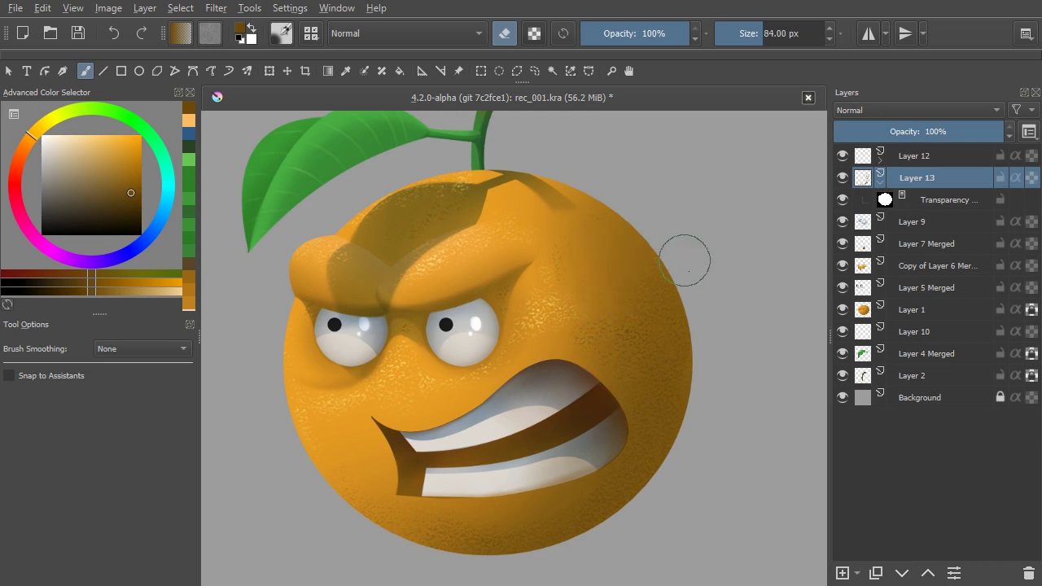
mouse_move(574, 314)
left_mouse_down()
mouse_move(561, 342)
mouse_move(568, 313)
left_mouse_up()
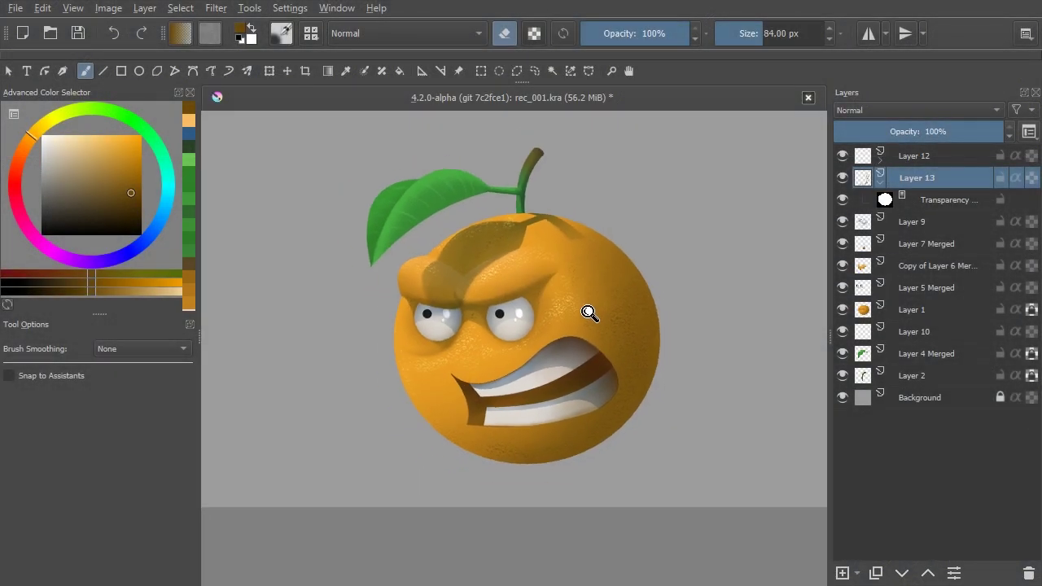
- Add a paint layer above Layer 12, give it a transparency mask from Layer 13's mask shape, and collapse both masks
left_click_drag(589, 309, 597, 301)
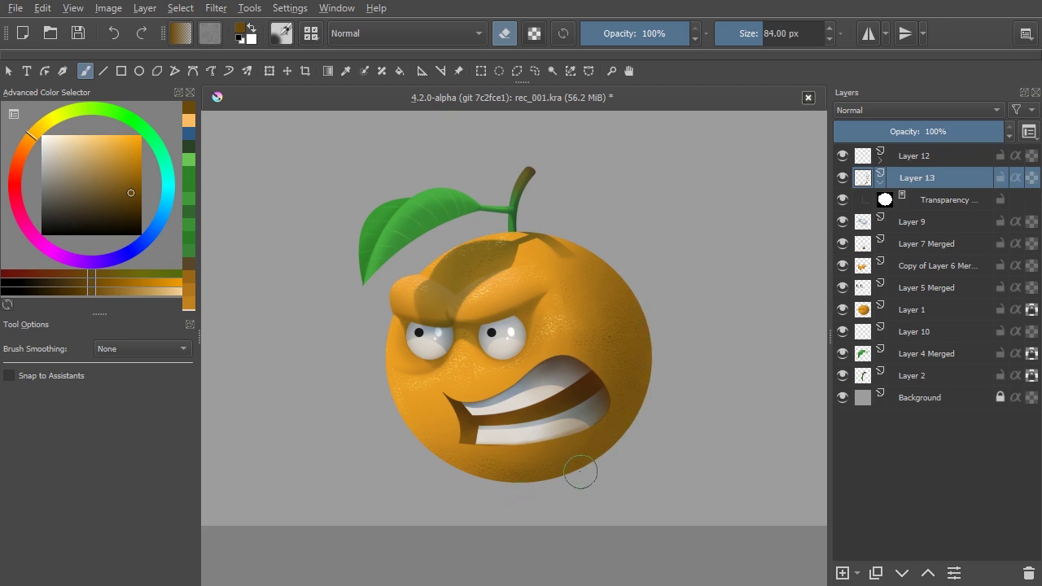
left_click(946, 156)
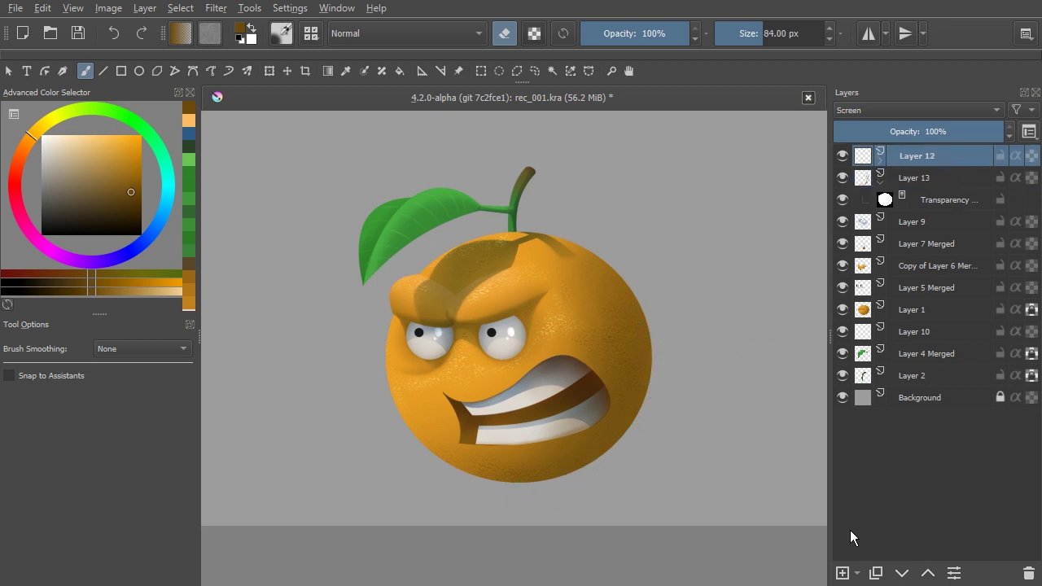
left_click(844, 576)
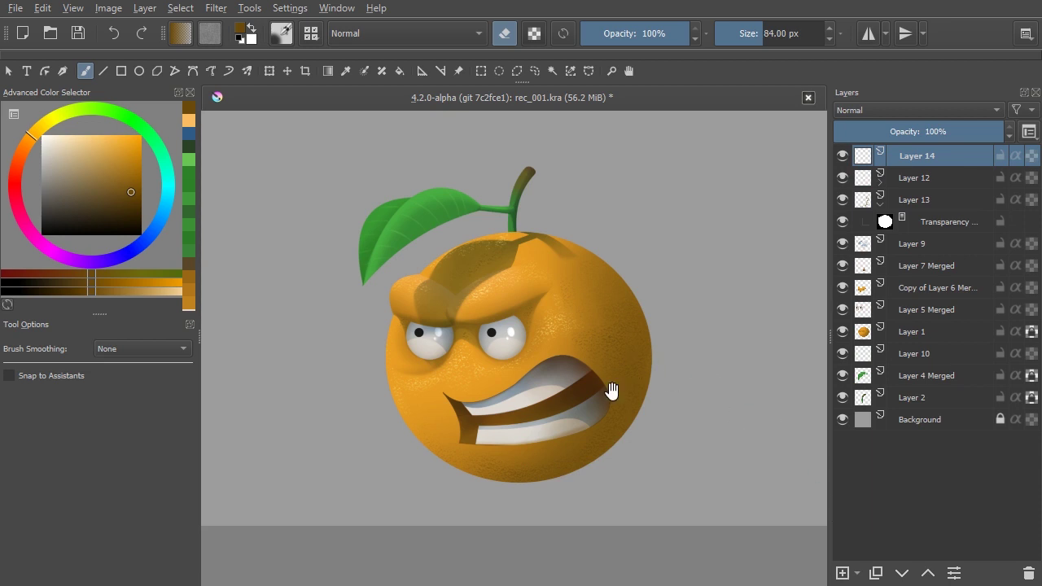
left_click_drag(600, 419, 607, 364)
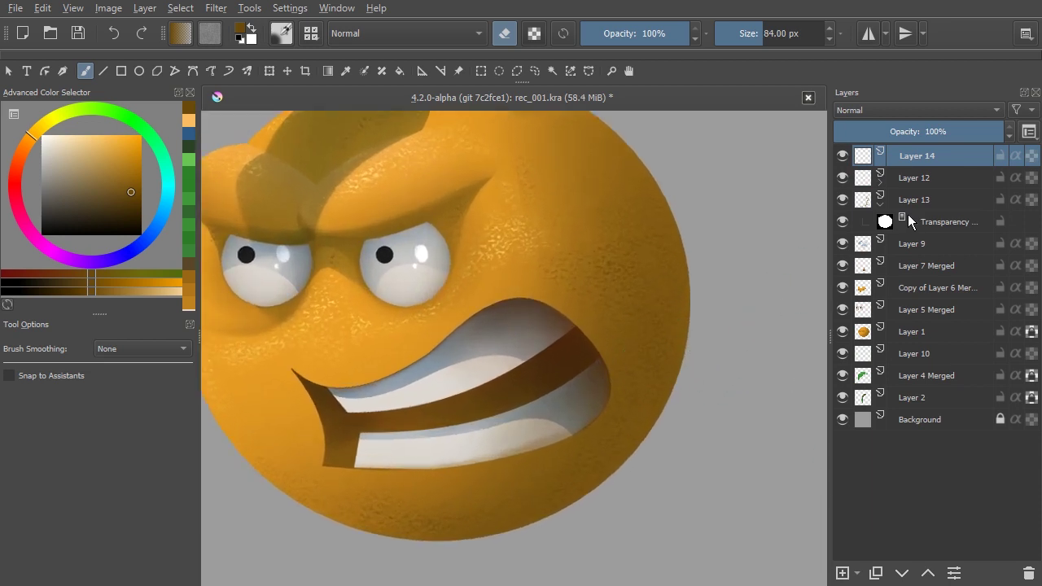
left_click(885, 222, "ctrl")
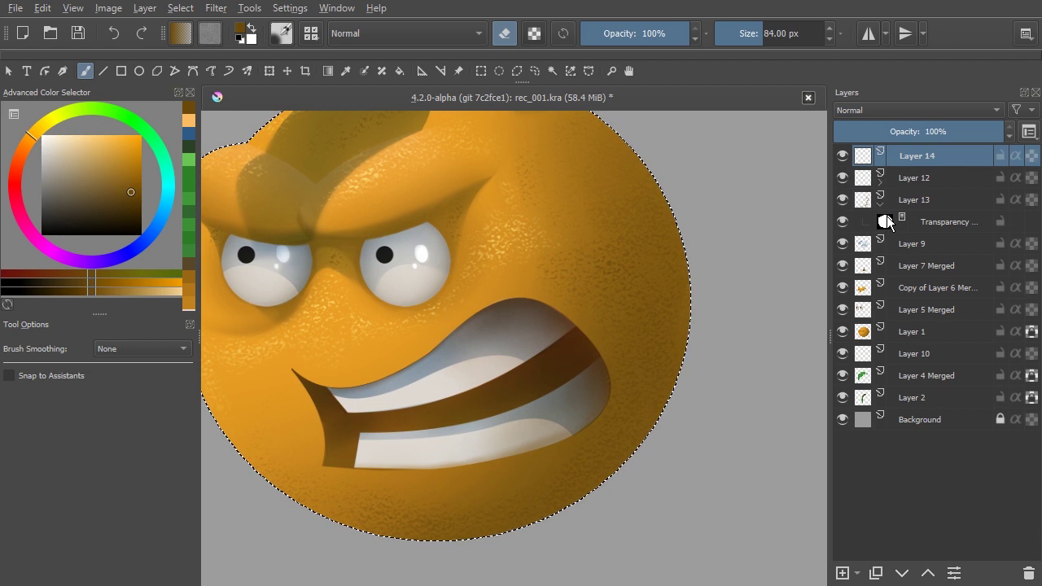
left_click(882, 205)
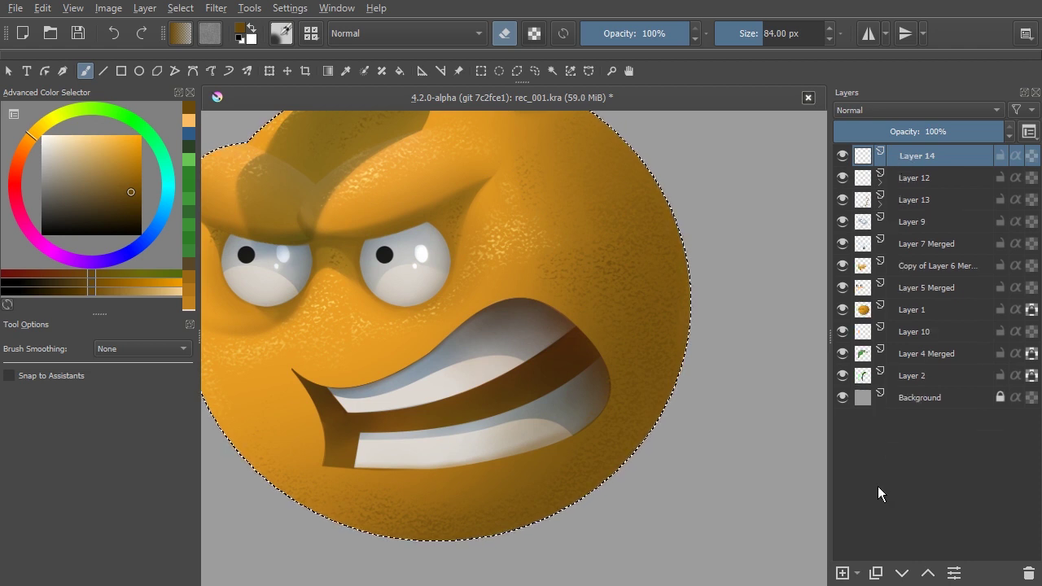
left_click(858, 574)
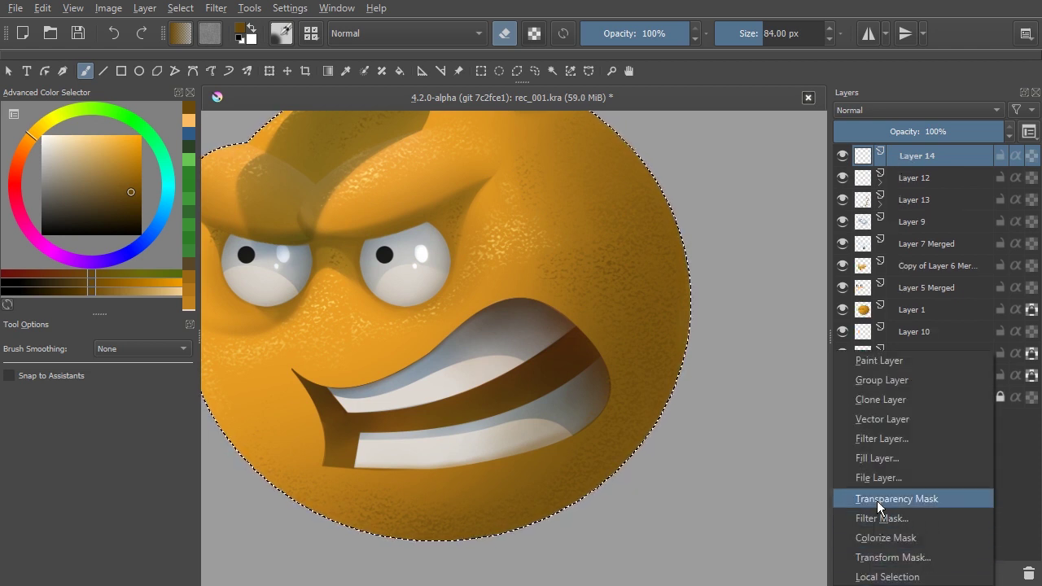
left_click(877, 500)
left_click(883, 159)
left_click(881, 158)
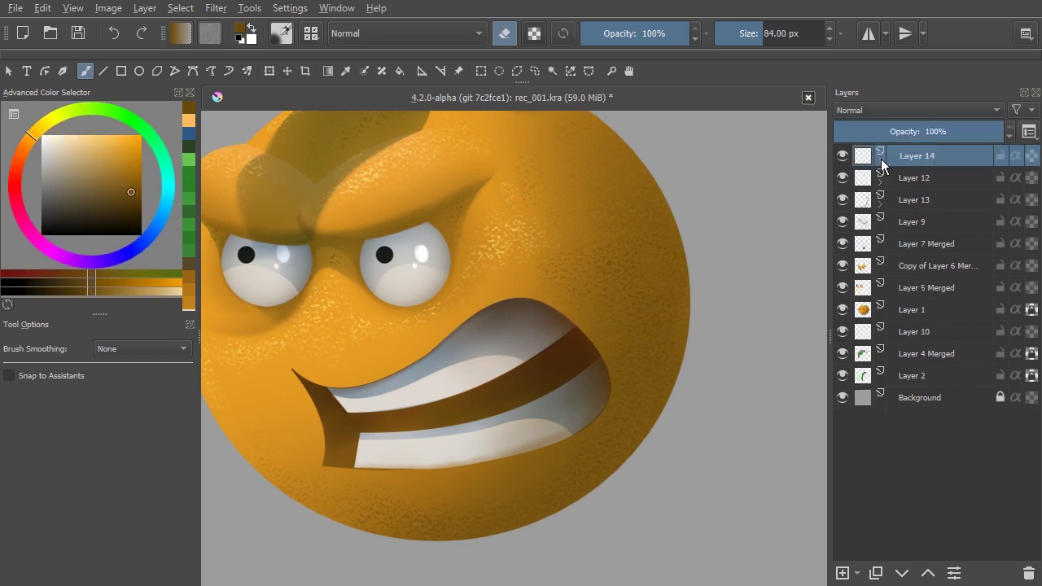
- Turn off erase mode, choose a medium blue as the paint colour, and set Layer 14's blending mode to Screen
left_click_drag(613, 289, 600, 329)
key("e")
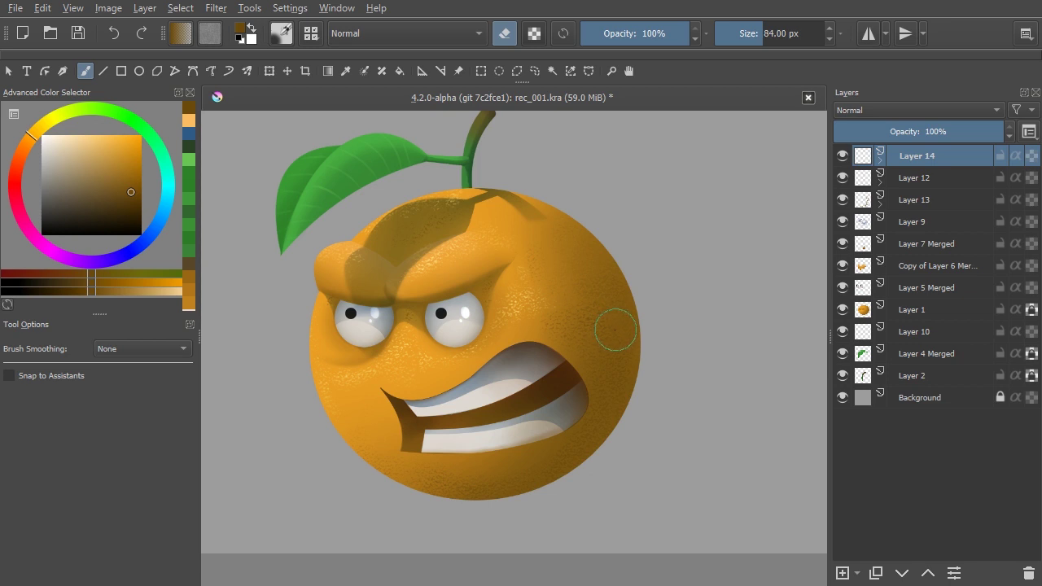
right_click(616, 330)
right_click(670, 253)
left_click(162, 218)
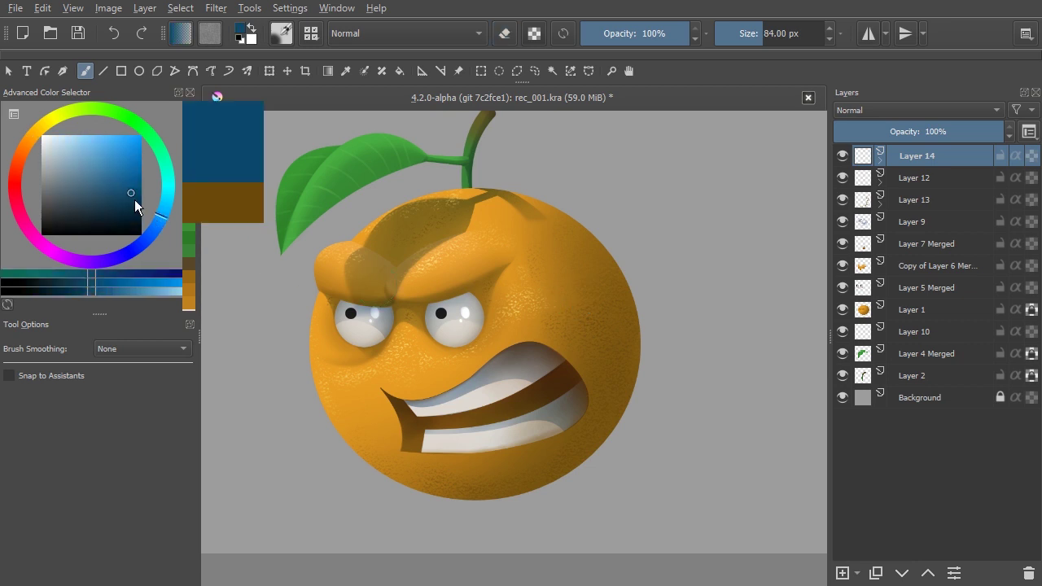
left_click(123, 164)
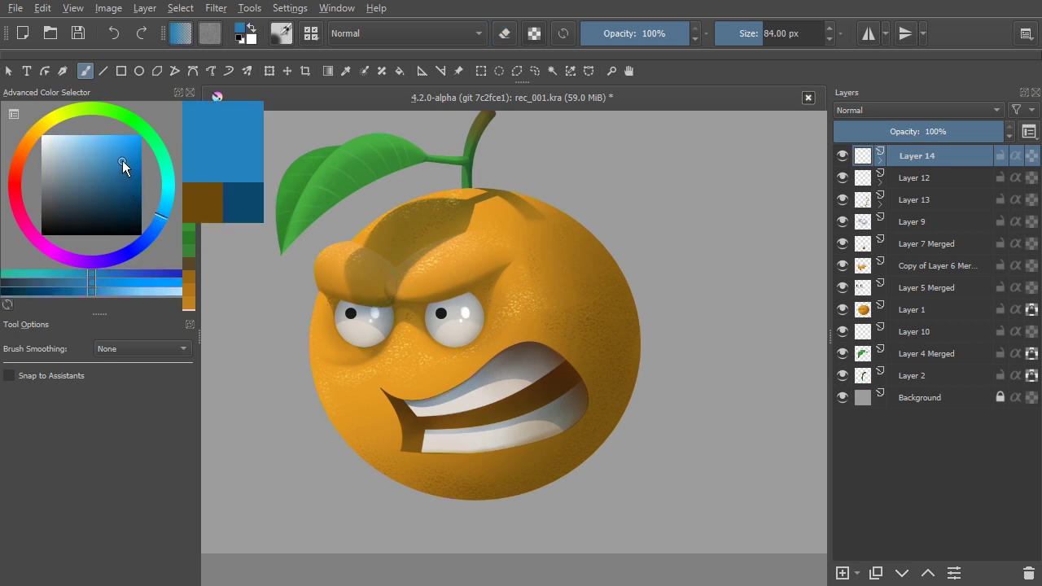
left_click(897, 108)
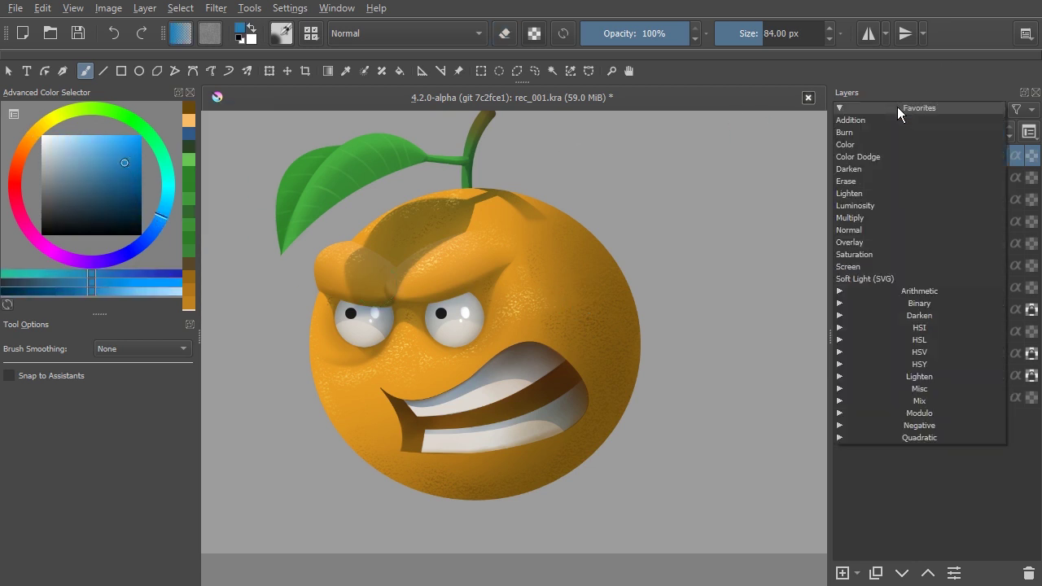
left_click(851, 267)
- Paint soft blue rim light along the orange's shaded side and bottom edges on Layer 14 with the airbrush at 126 px
mouse_move(635, 297)
left_mouse_down("shift")
mouse_move(651, 347)
mouse_move(643, 337)
mouse_move(670, 337)
mouse_move(652, 405)
mouse_move(650, 347)
mouse_move(605, 499)
mouse_move(648, 414)
left_mouse_up("shift")
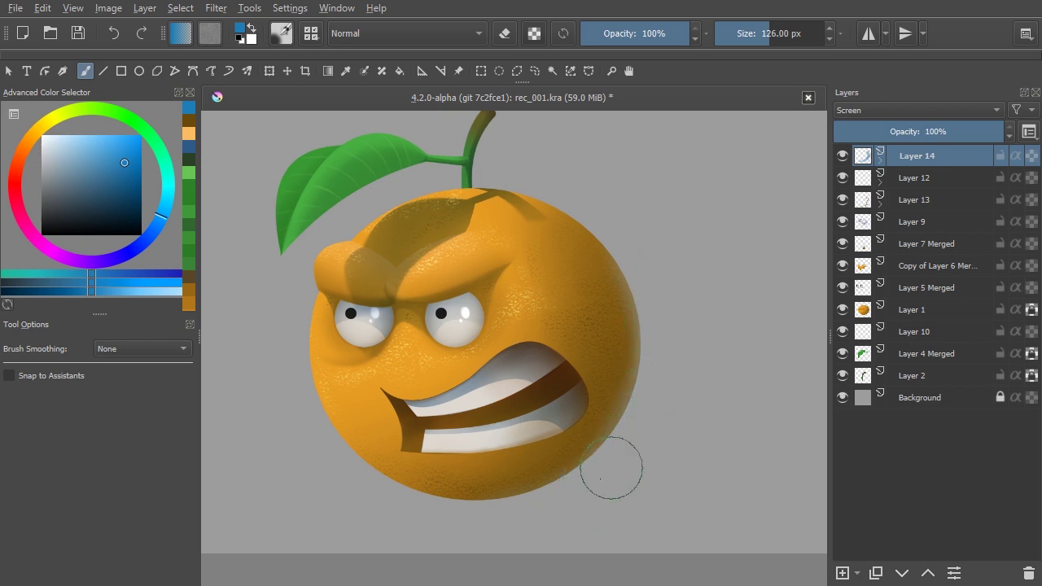
mouse_move(486, 532)
left_mouse_down()
mouse_move(428, 537)
mouse_move(568, 497)
left_mouse_up()
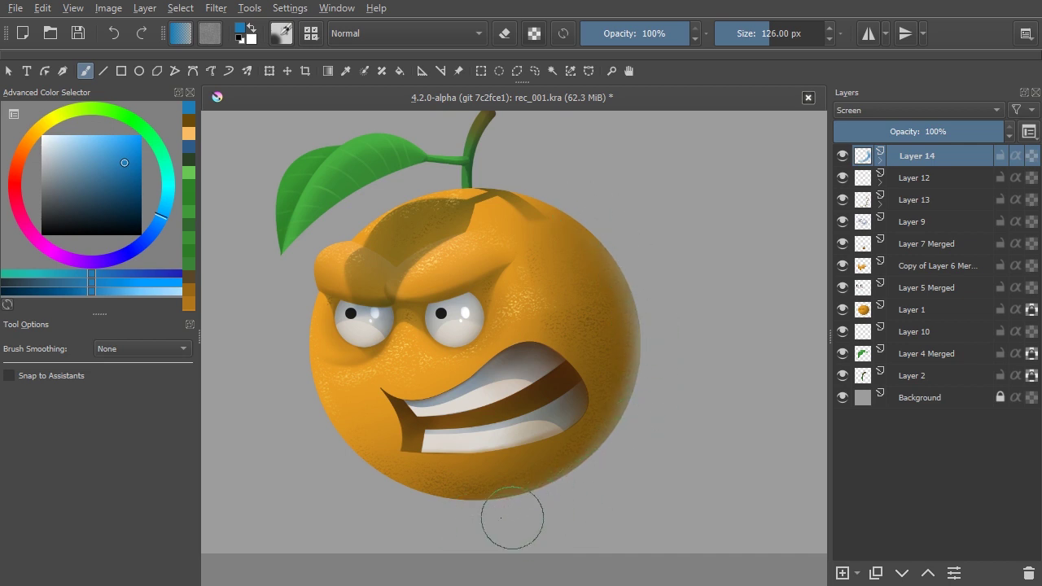
left_click_drag(570, 279, 608, 318)
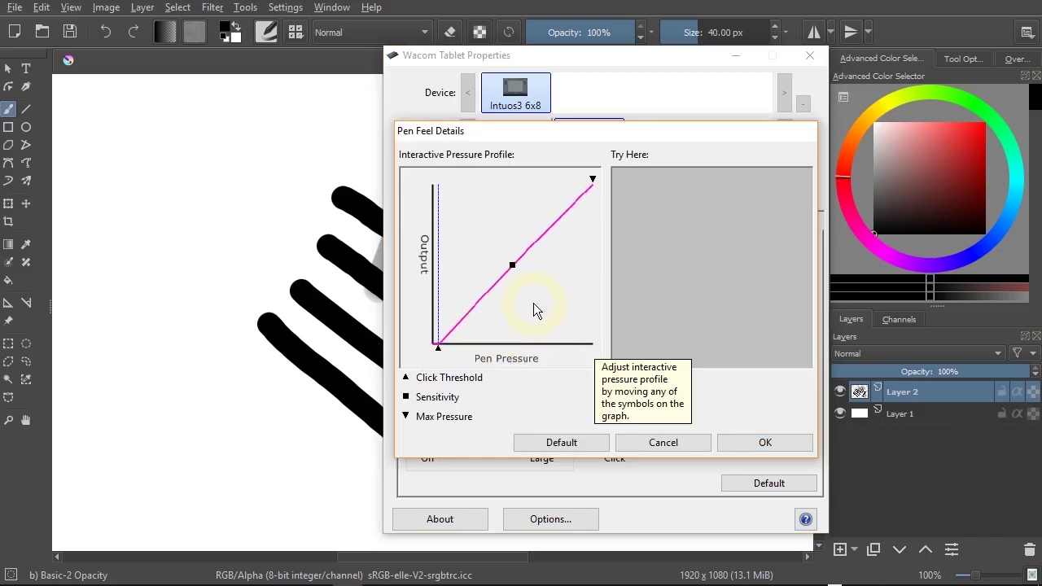
left_click_drag(530, 307, 516, 284)
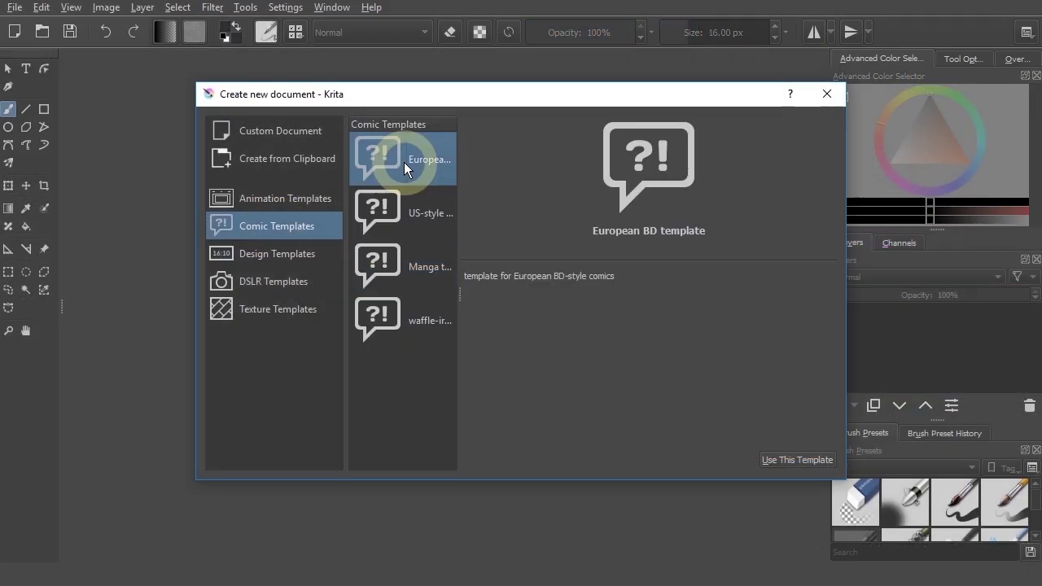